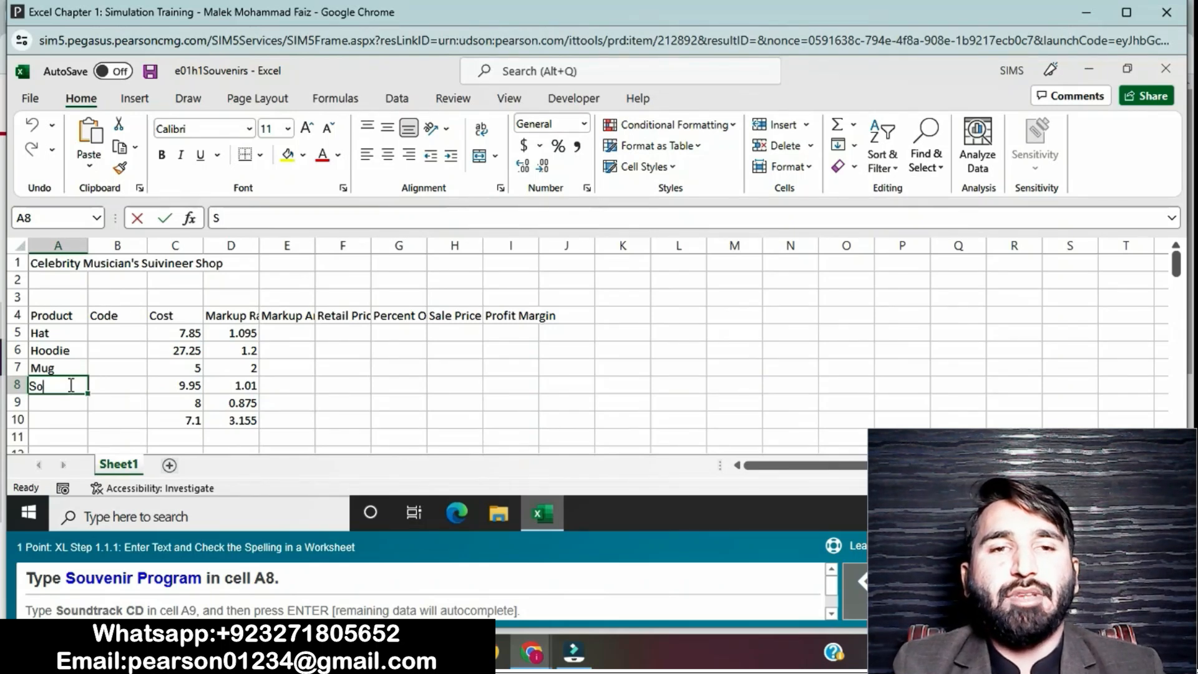
Complete the product name Souvenir Program in cell A8
{"action": "type", "text": "uv"}
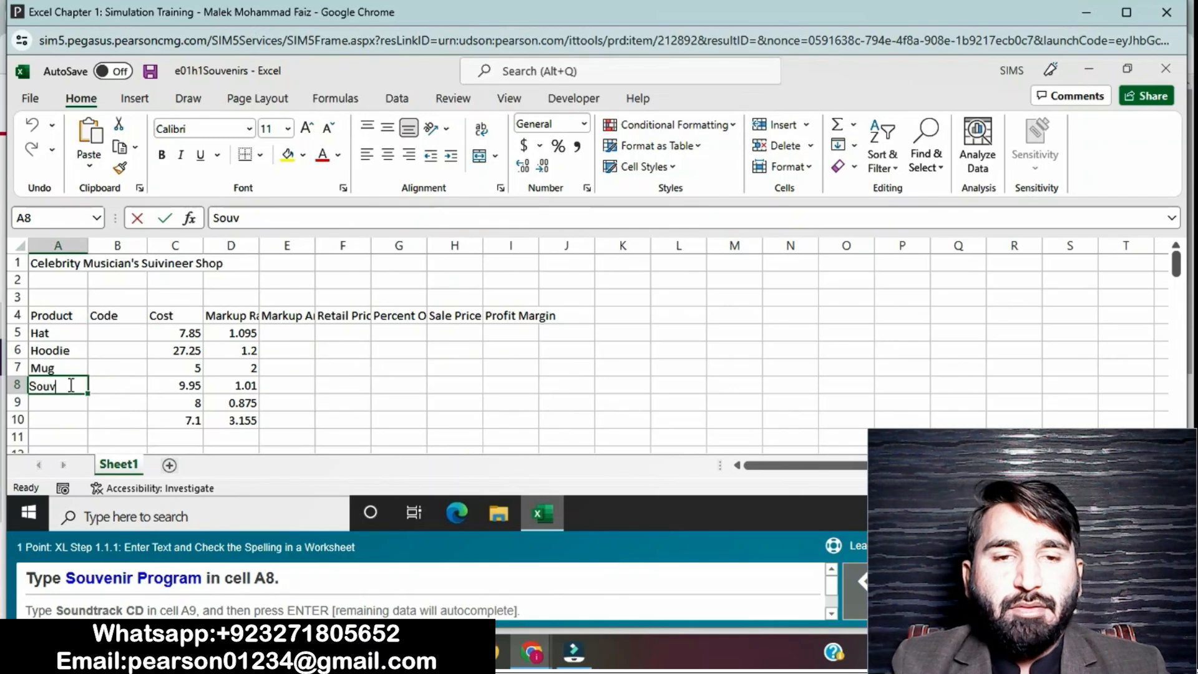
{"action": "type", "text": "enir Pro"}
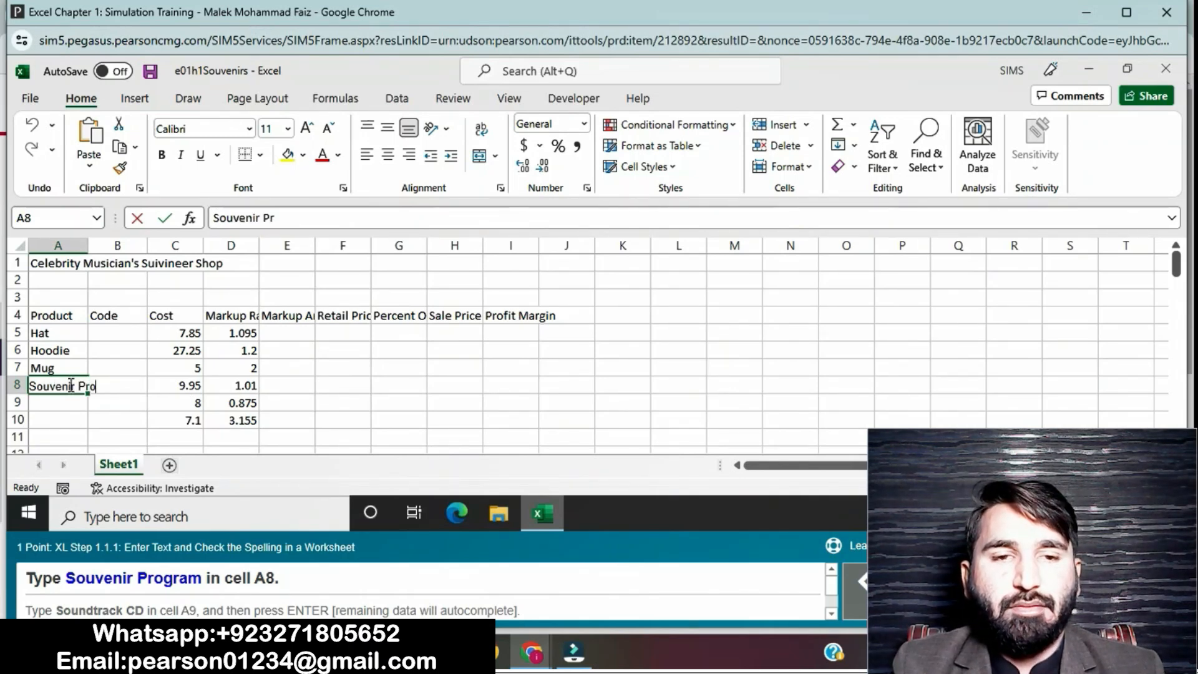
{"action": "type", "text": "gram"}
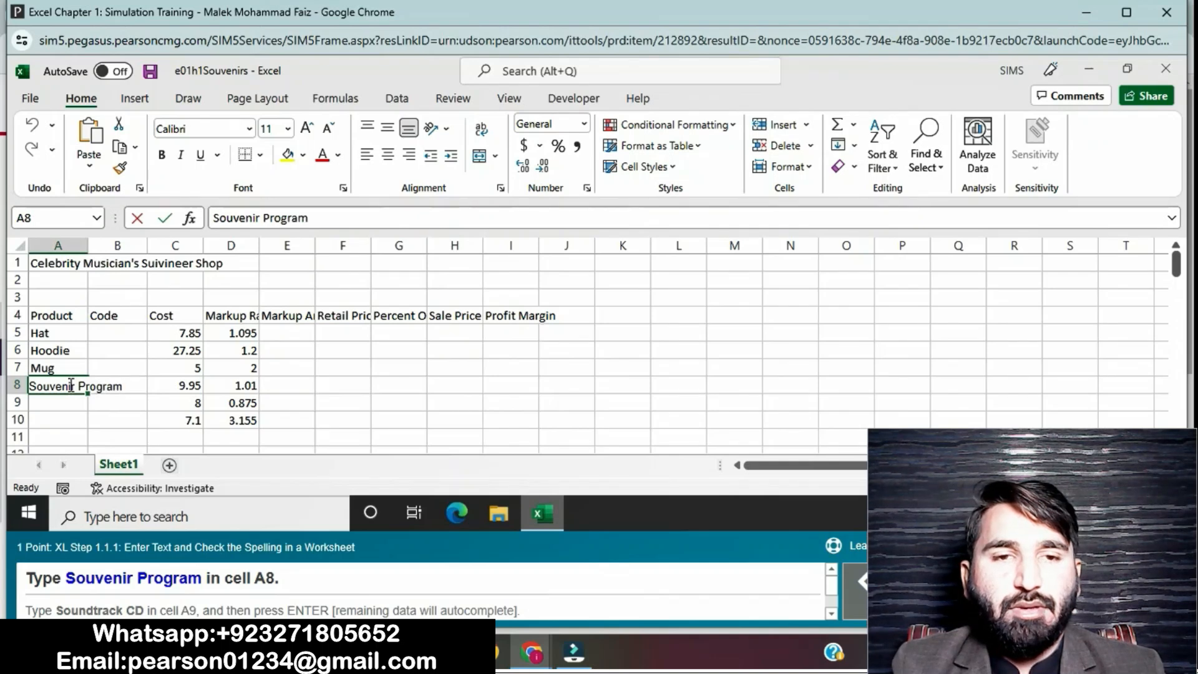
{"action": "key", "text": "Return"}
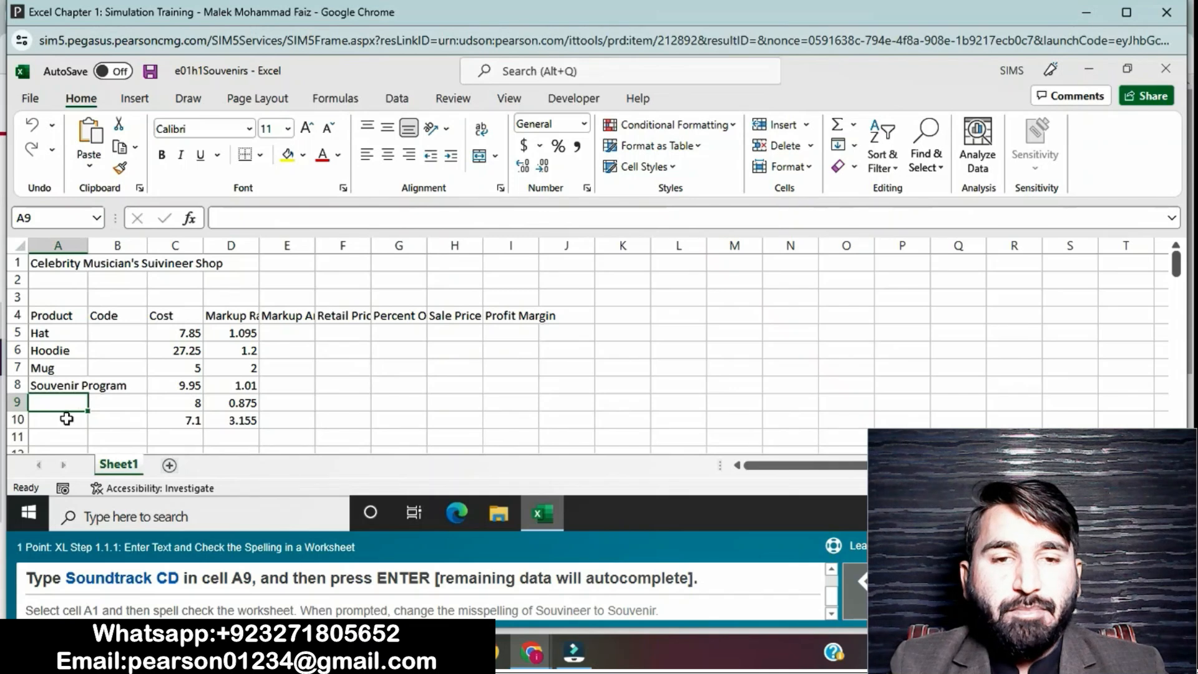
Enter Soundtrack CD as the product name in cell A9
{"action": "type", "text": "Sou"}
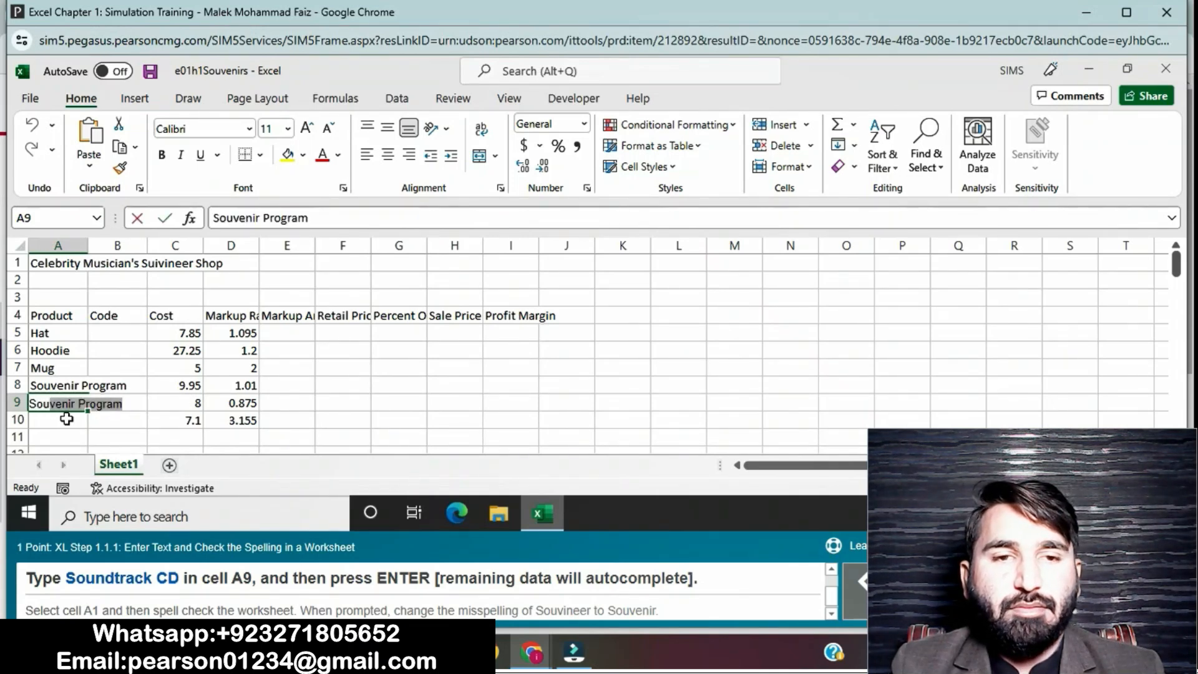
{"action": "type", "text": "n"}
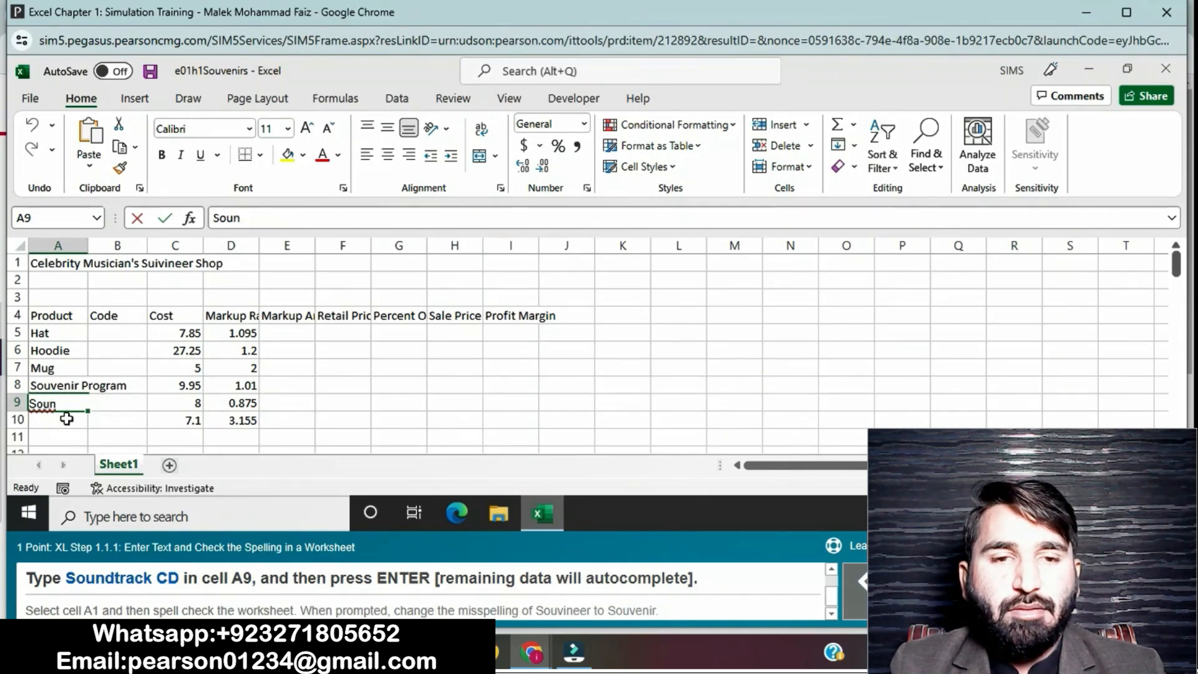
{"action": "type", "text": "dtra"}
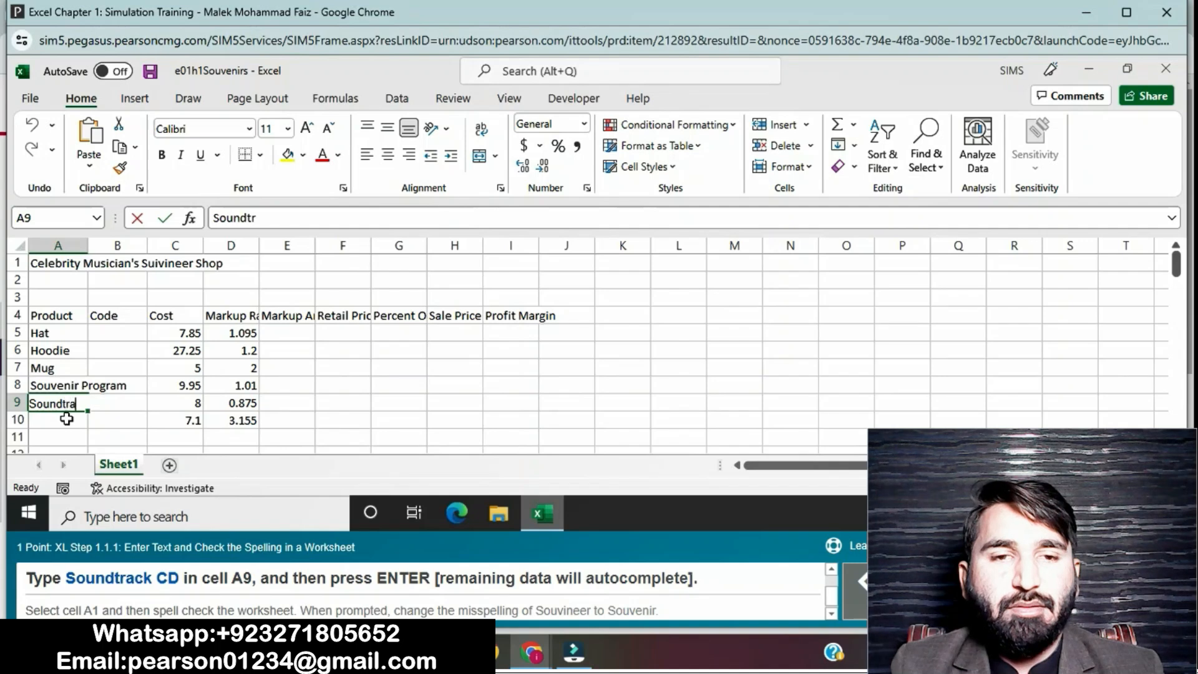
{"action": "type", "text": "ck CD"}
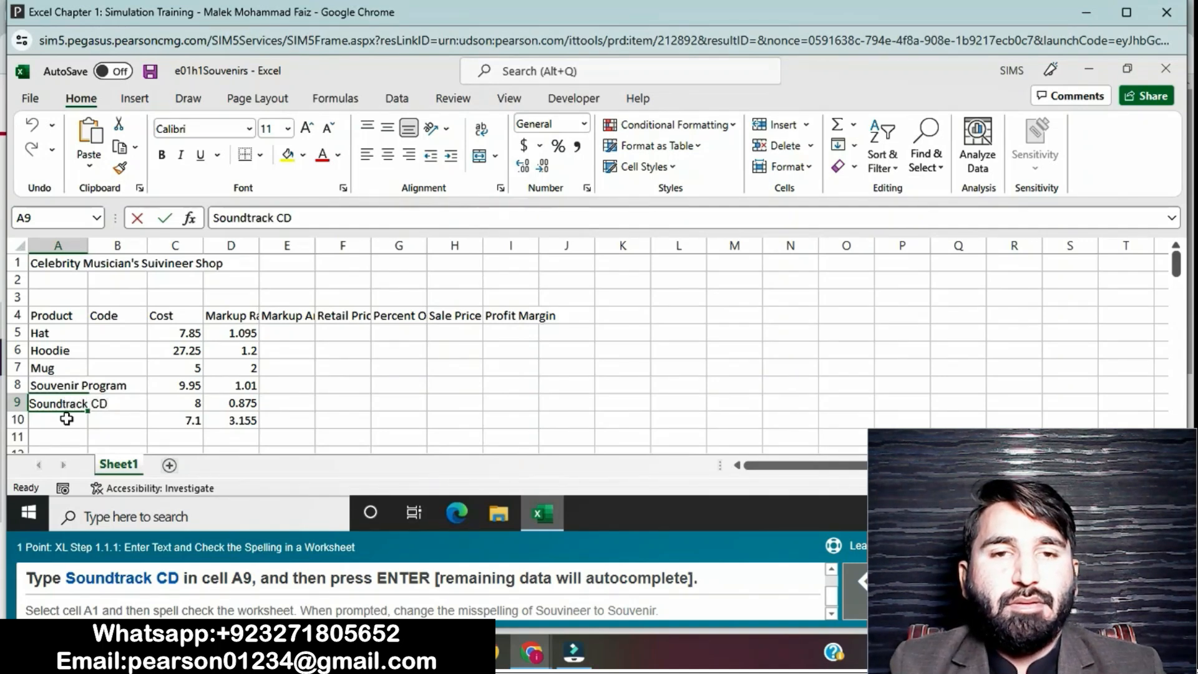
{"action": "key", "text": "Return"}
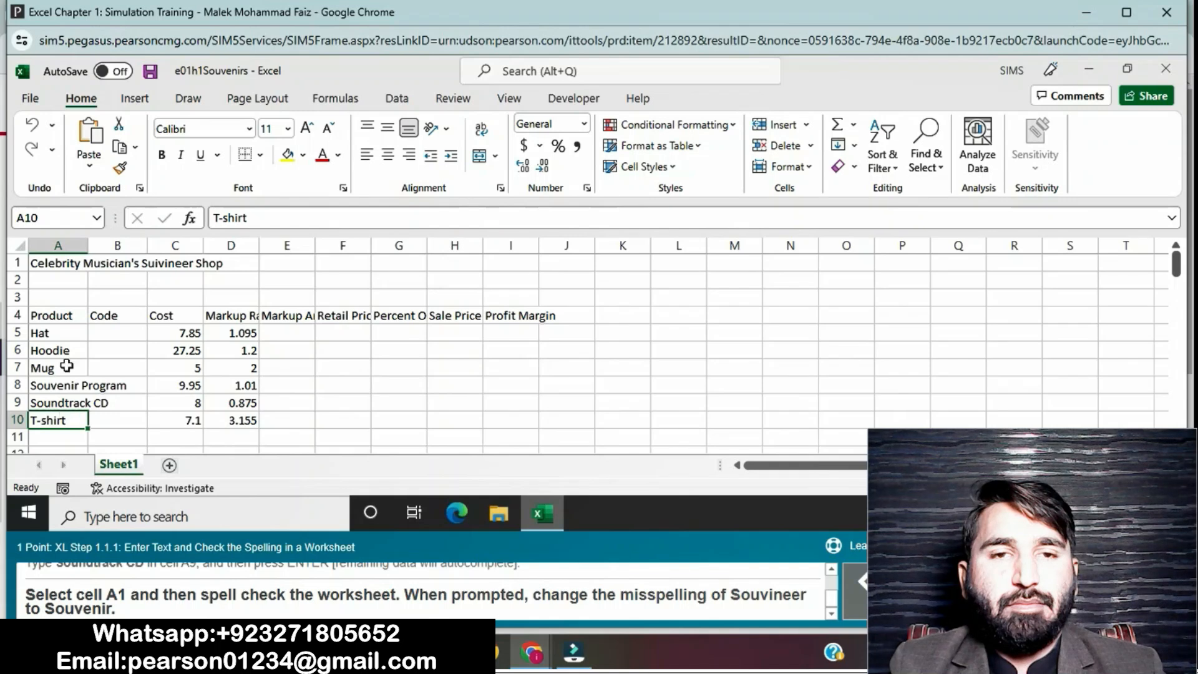
Spell check the worksheet starting from cell A1, changing the misspelling Souvineer to Souvenir
{"action": "left_click", "coordinate": [55, 263]}
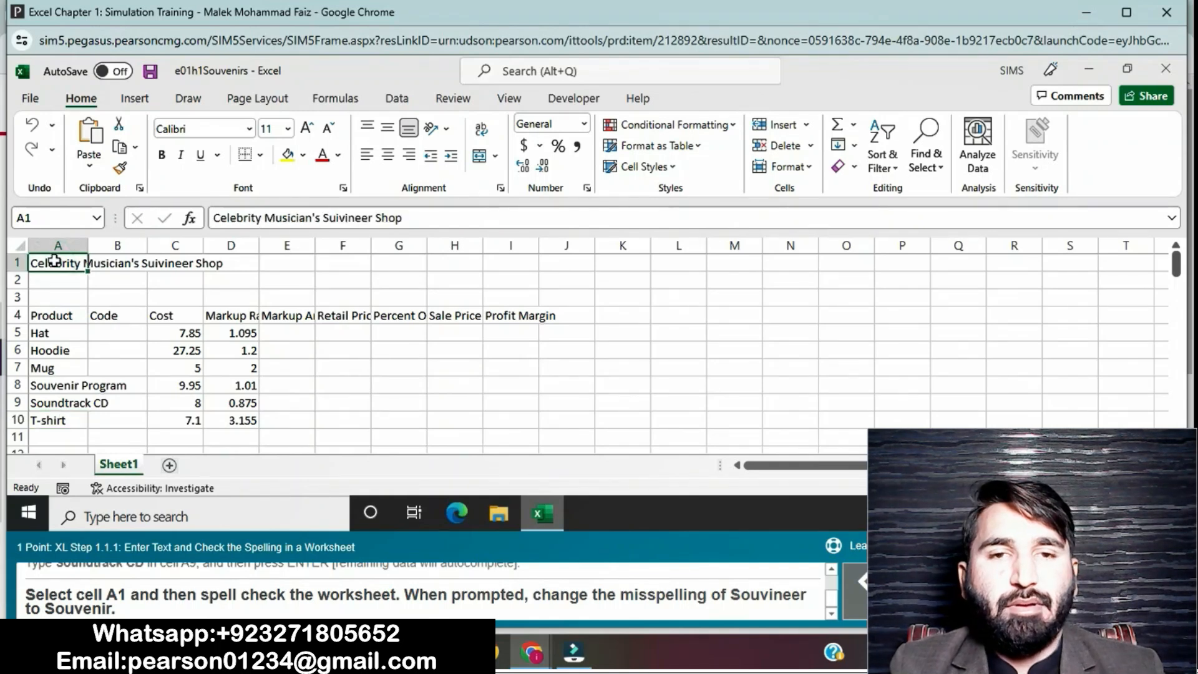
{"action": "left_click", "coordinate": [53, 218]}
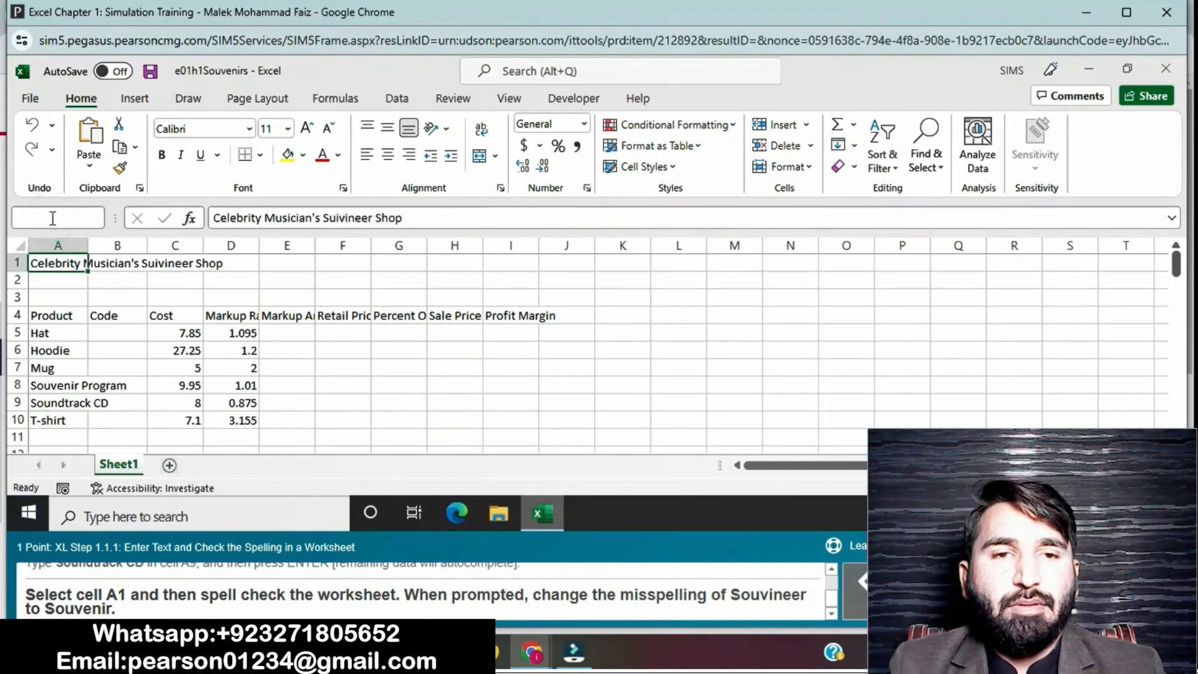
{"action": "type", "text": "A1"}
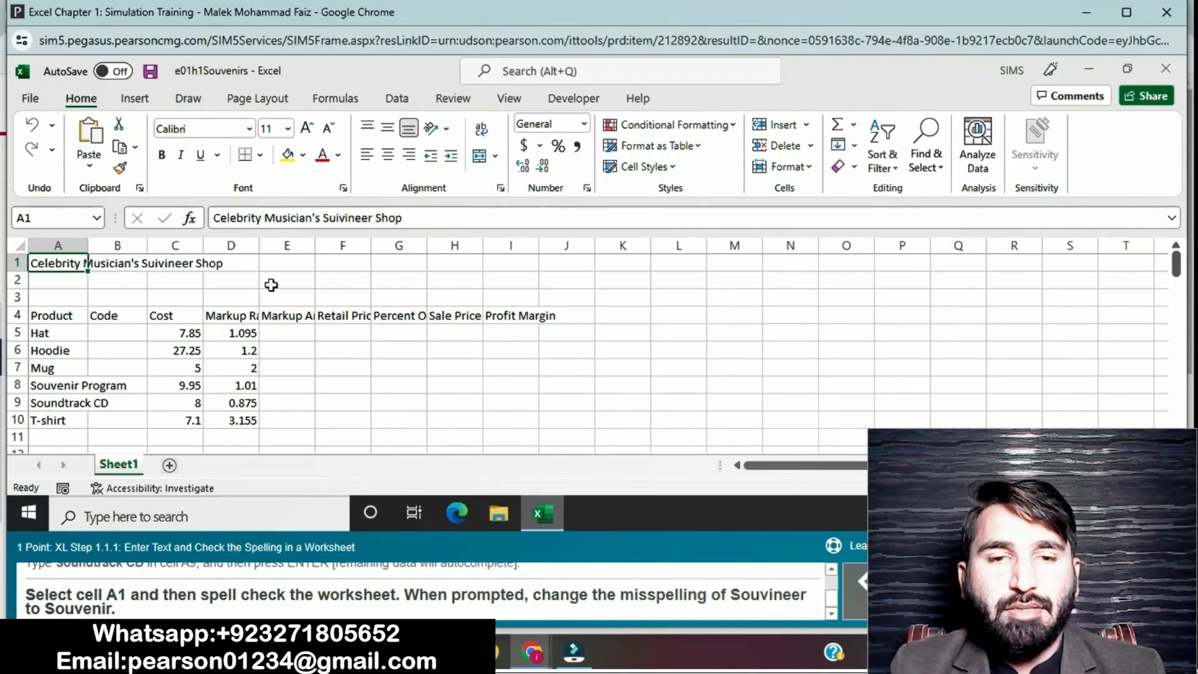
{"action": "left_click", "coordinate": [452, 98]}
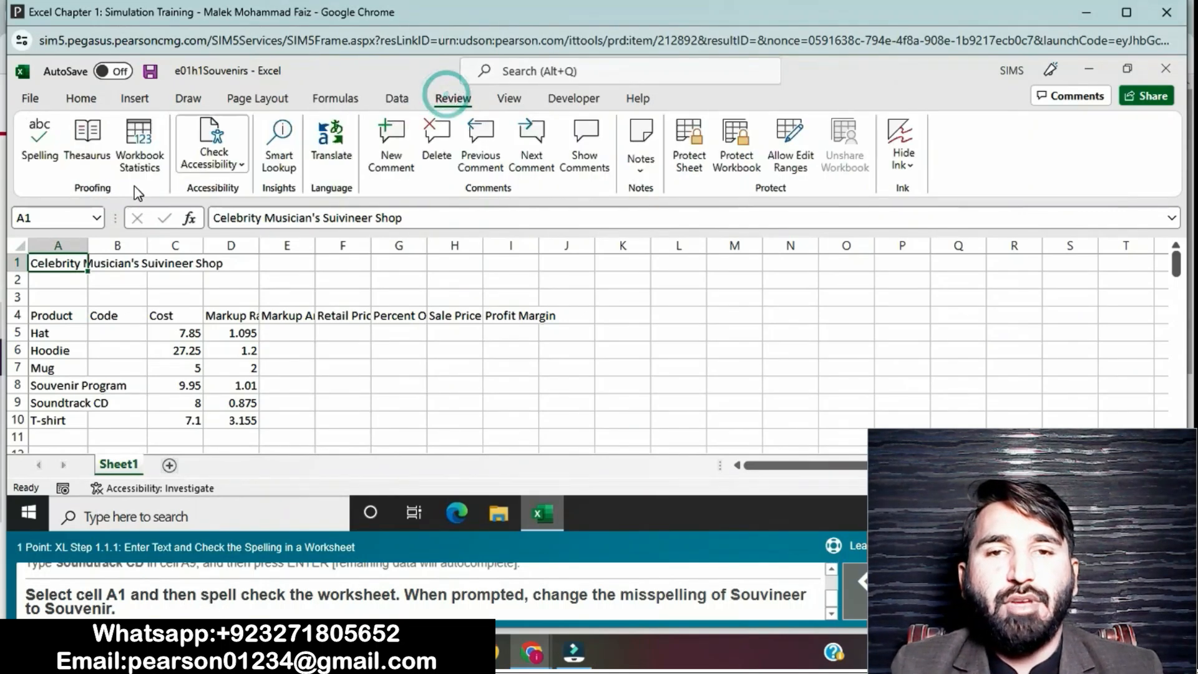
{"action": "left_click", "coordinate": [39, 138]}
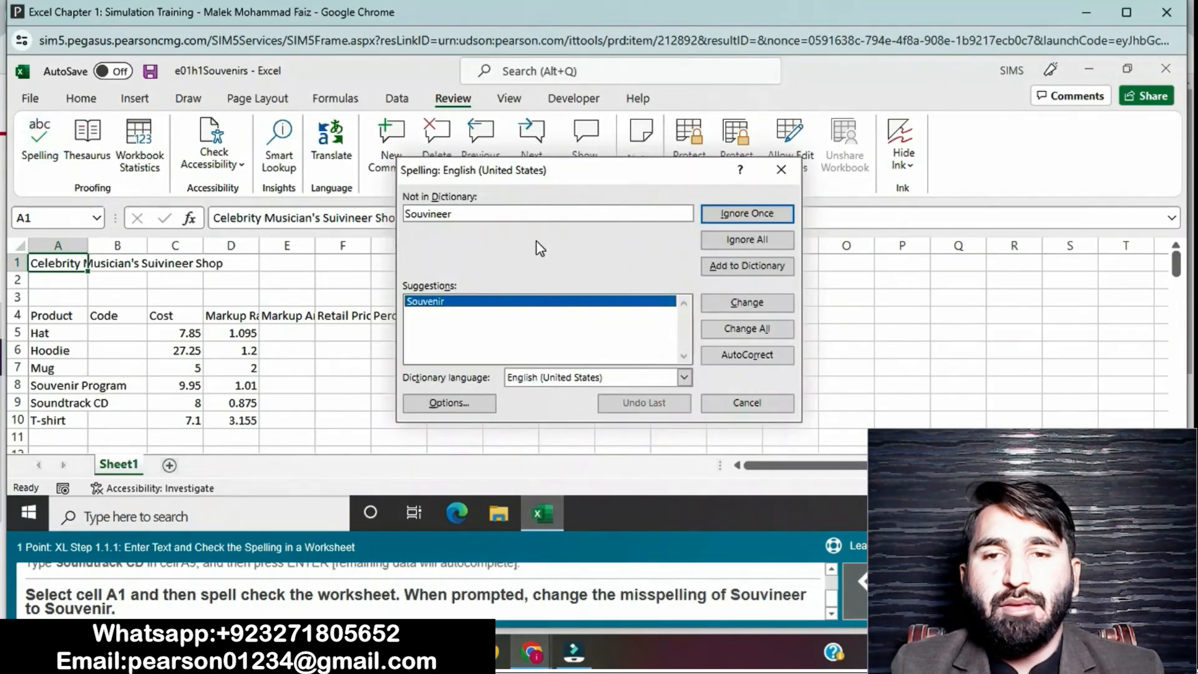
{"action": "left_click", "coordinate": [765, 303]}
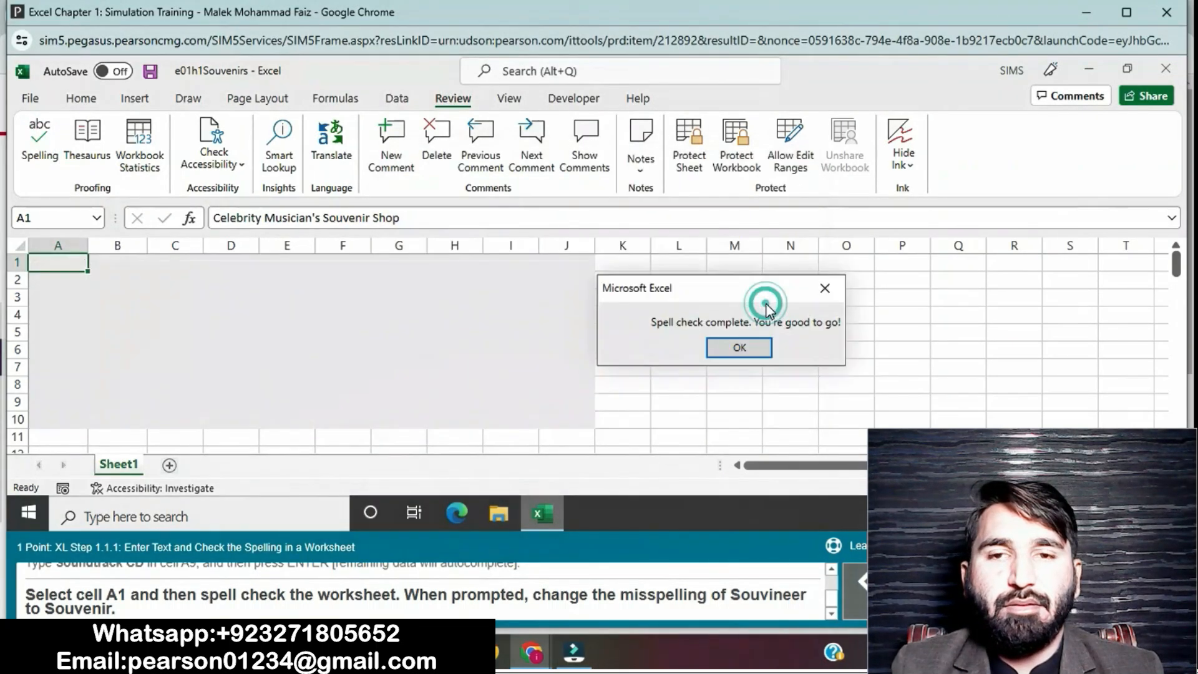
{"action": "left_click", "coordinate": [741, 347]}
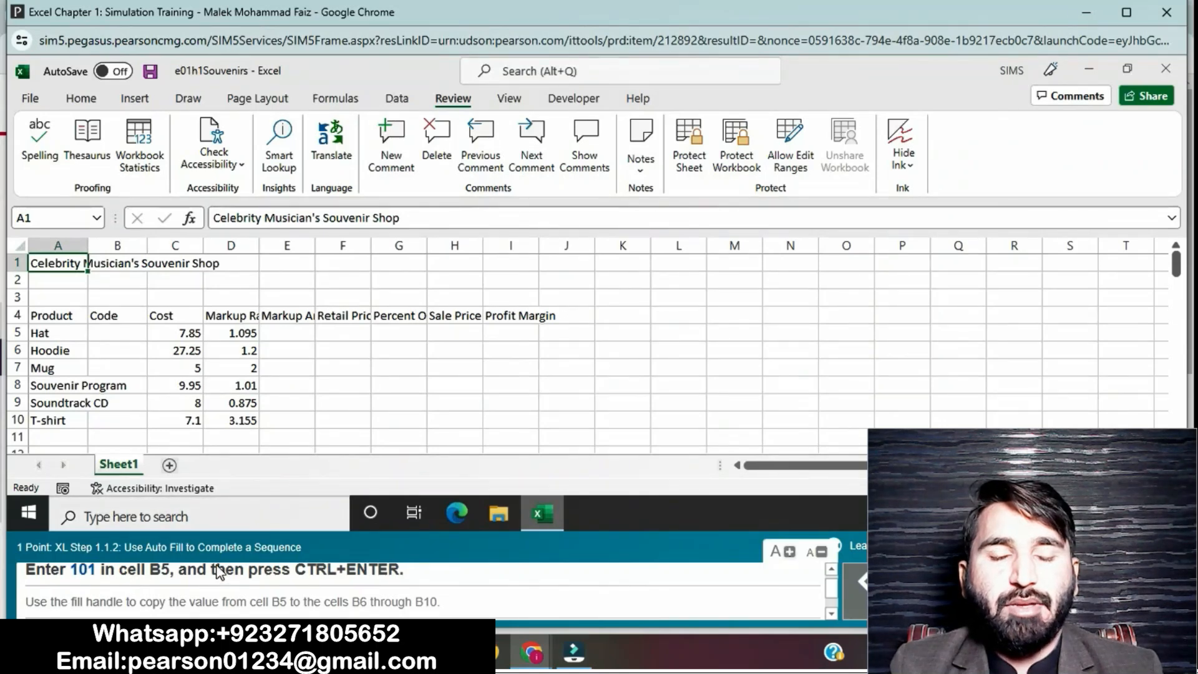
Enter 101 in cell B5 and auto-fill the codes down through B10 as a series
{"action": "left_click", "coordinate": [132, 337]}
{"action": "type", "text": "101"}
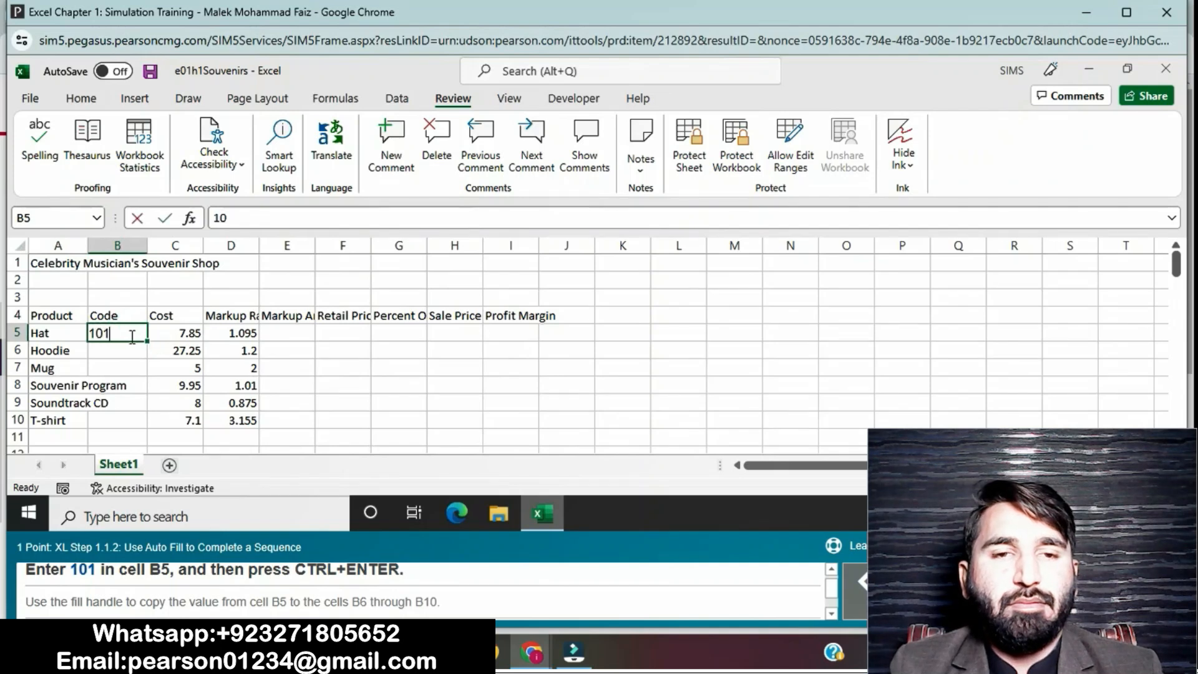
{"action": "key", "text": "ctrl+Return"}
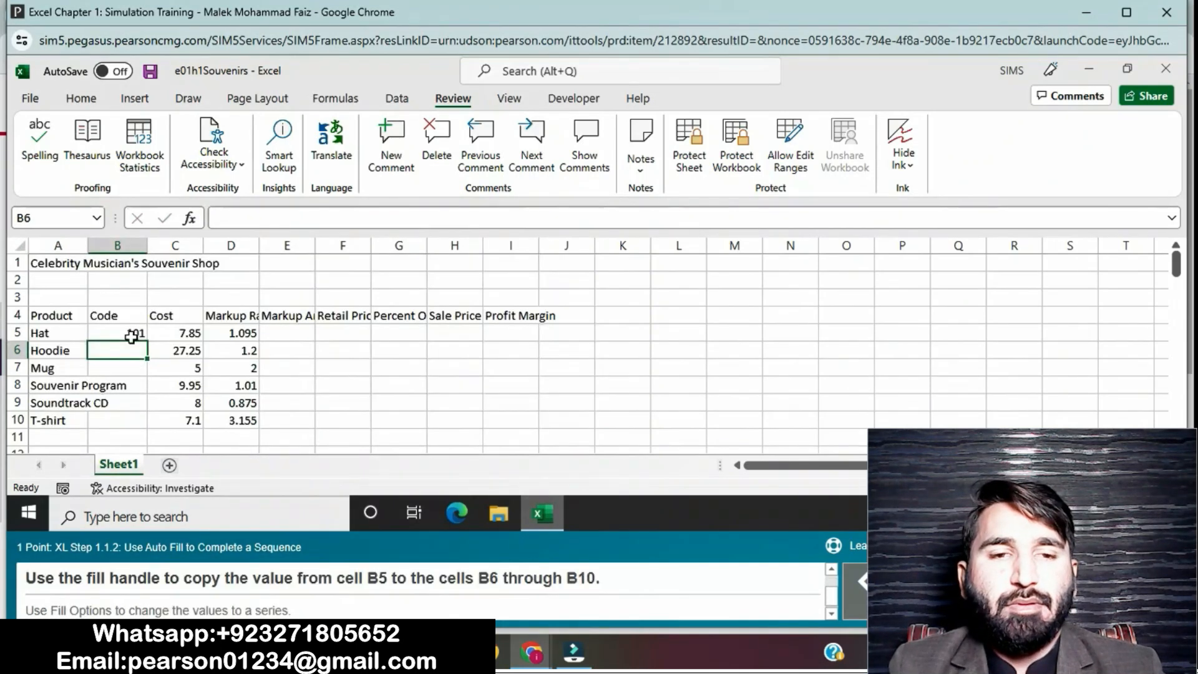
{"action": "left_click", "coordinate": [130, 337]}
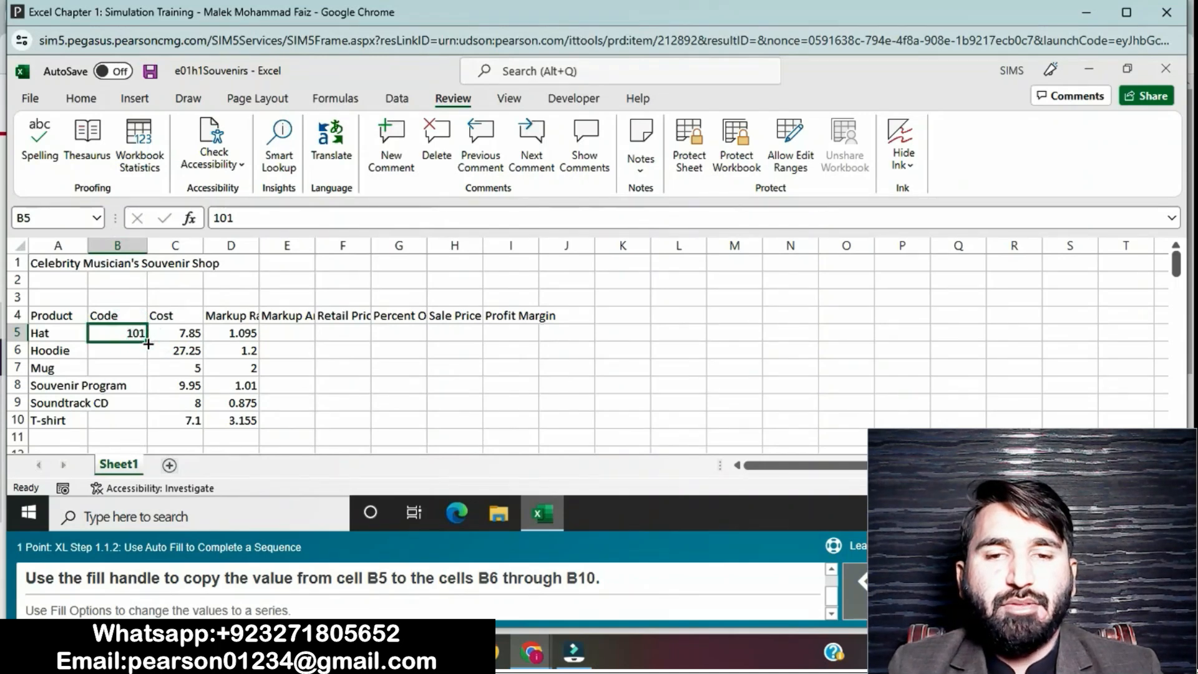
{"action": "left_click_drag", "start_coordinate": [148, 344], "coordinate": [145, 416]}
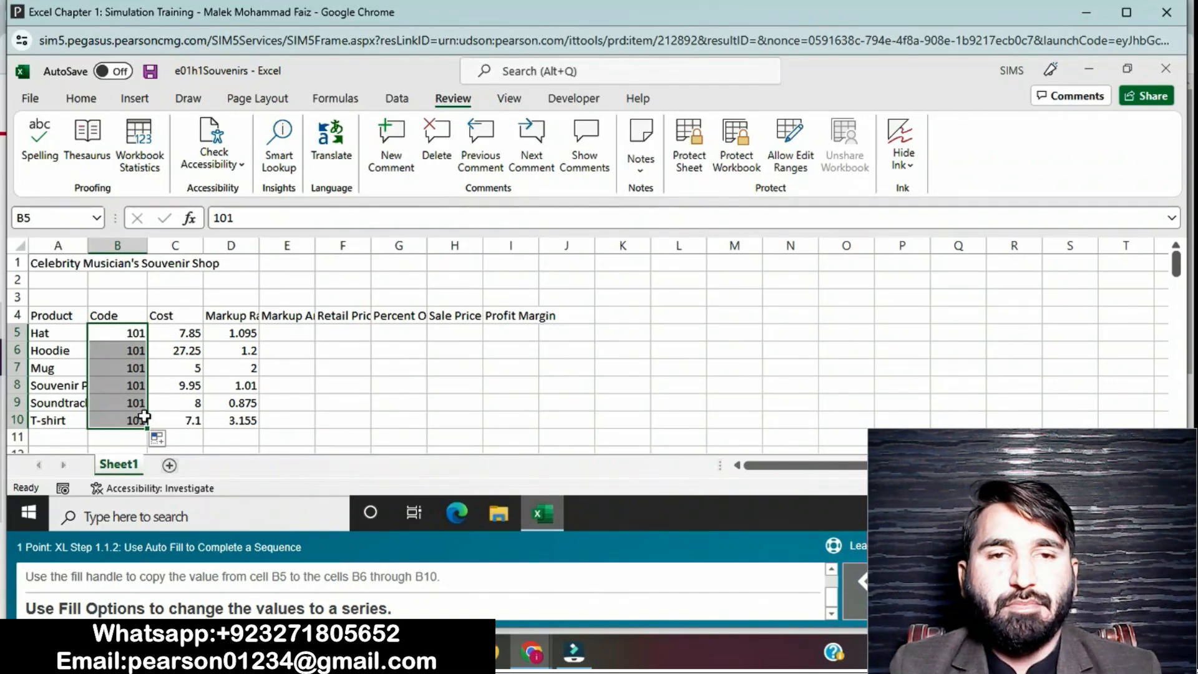
{"action": "left_click", "coordinate": [169, 441]}
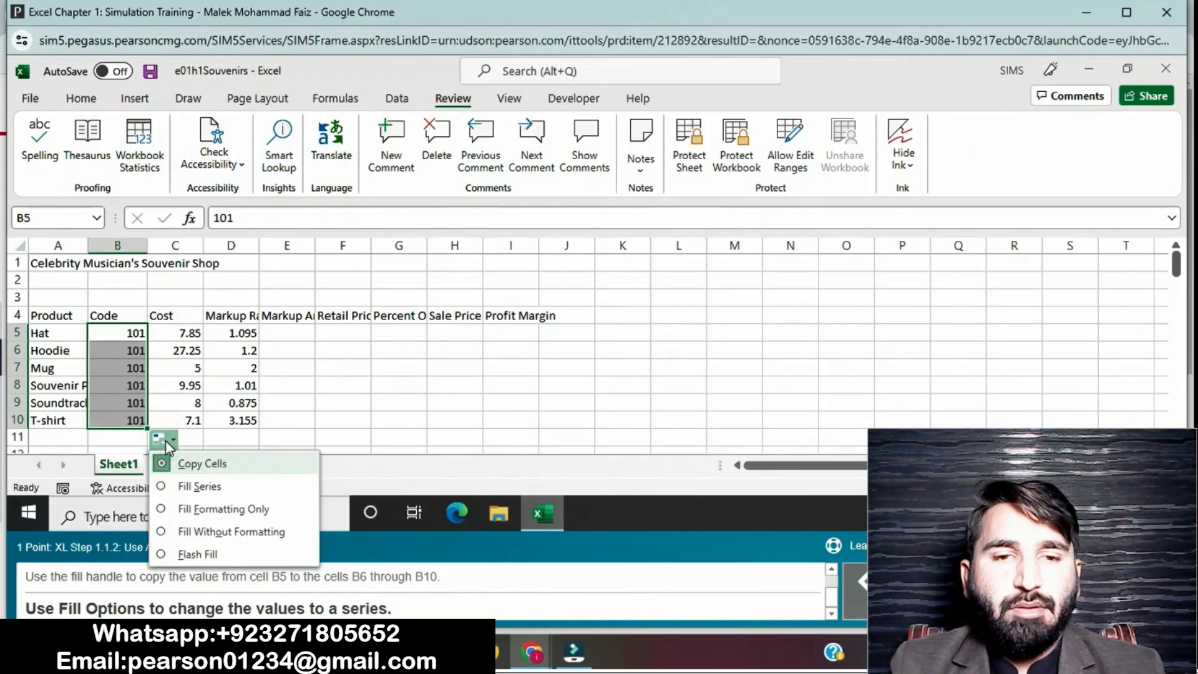
{"action": "left_click", "coordinate": [167, 487]}
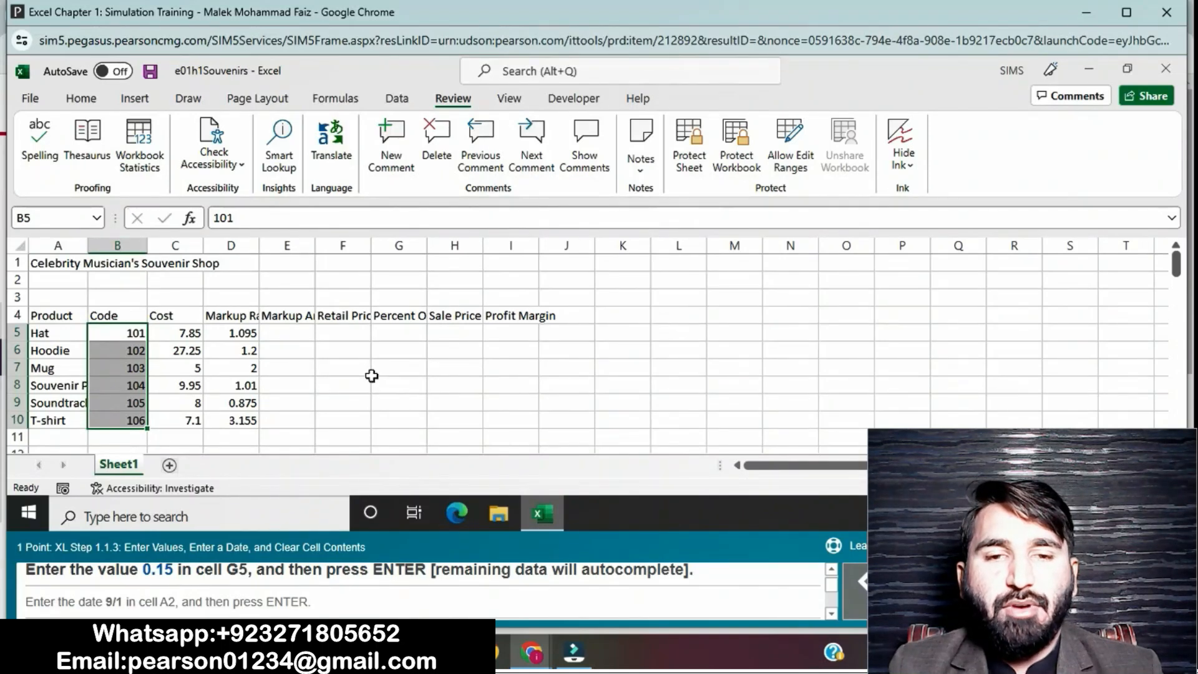
Enter the value 0.15 in cell G5 for the Hat's percent off
{"action": "left_click", "coordinate": [400, 335]}
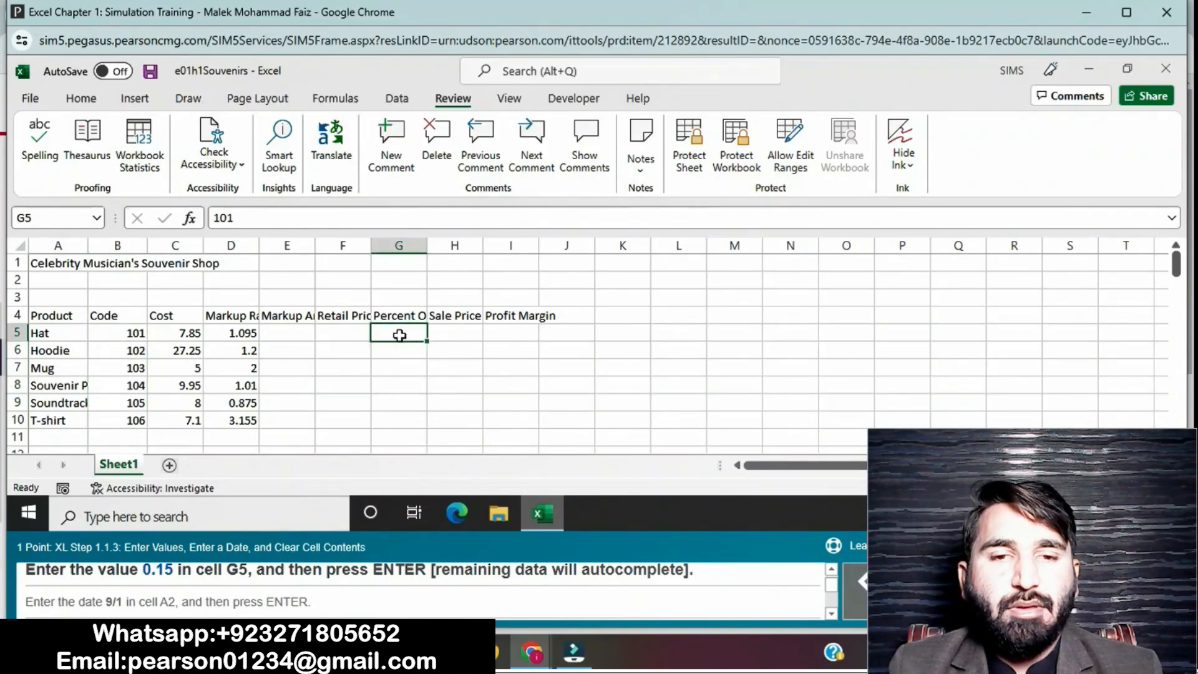
{"action": "type", "text": "0.15"}
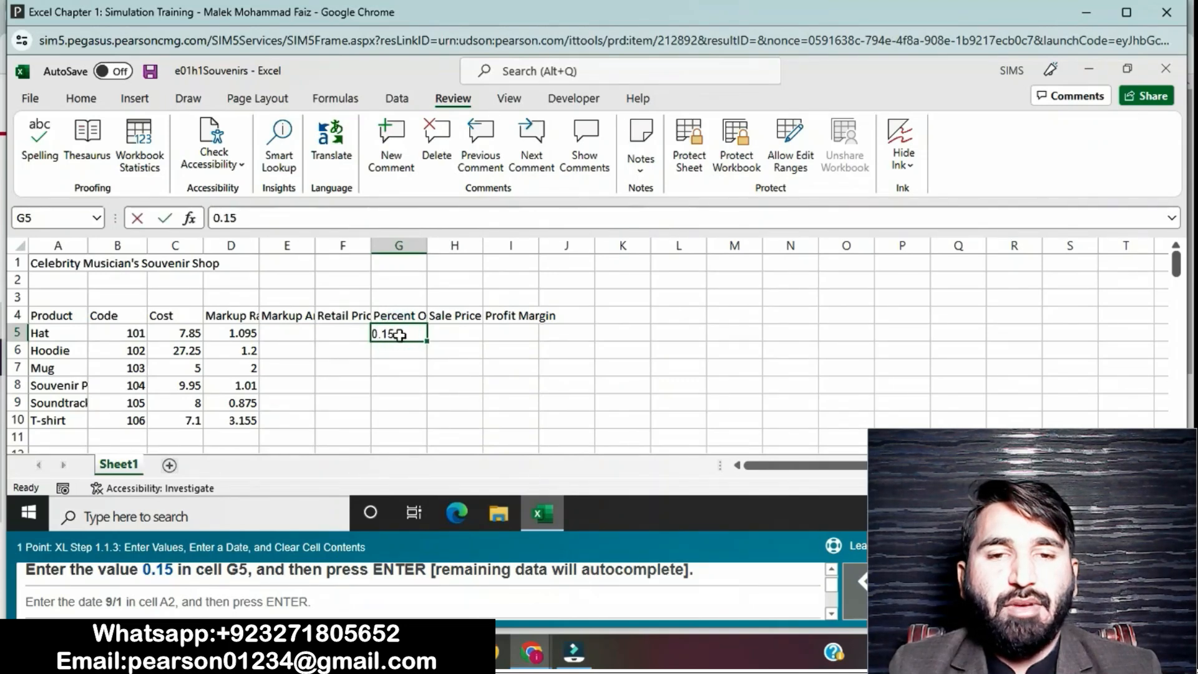
{"action": "key", "text": "Return"}
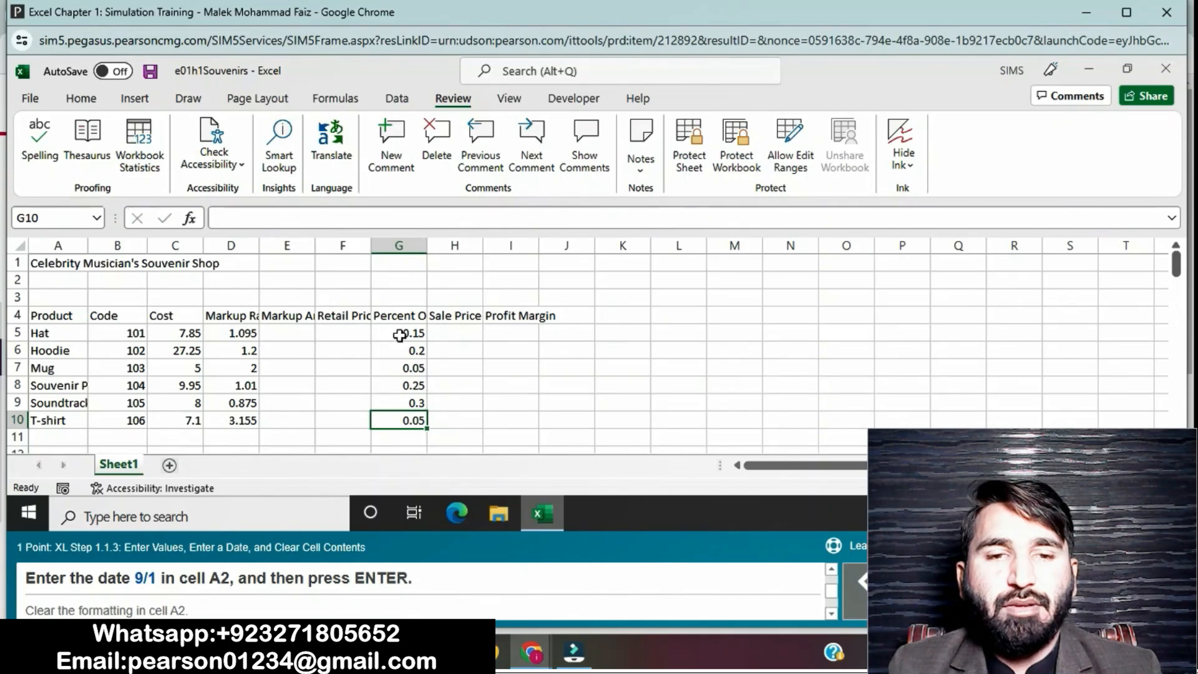
Enter the date 9/1 in cell A2 below the worksheet title
{"action": "left_click", "coordinate": [64, 281]}
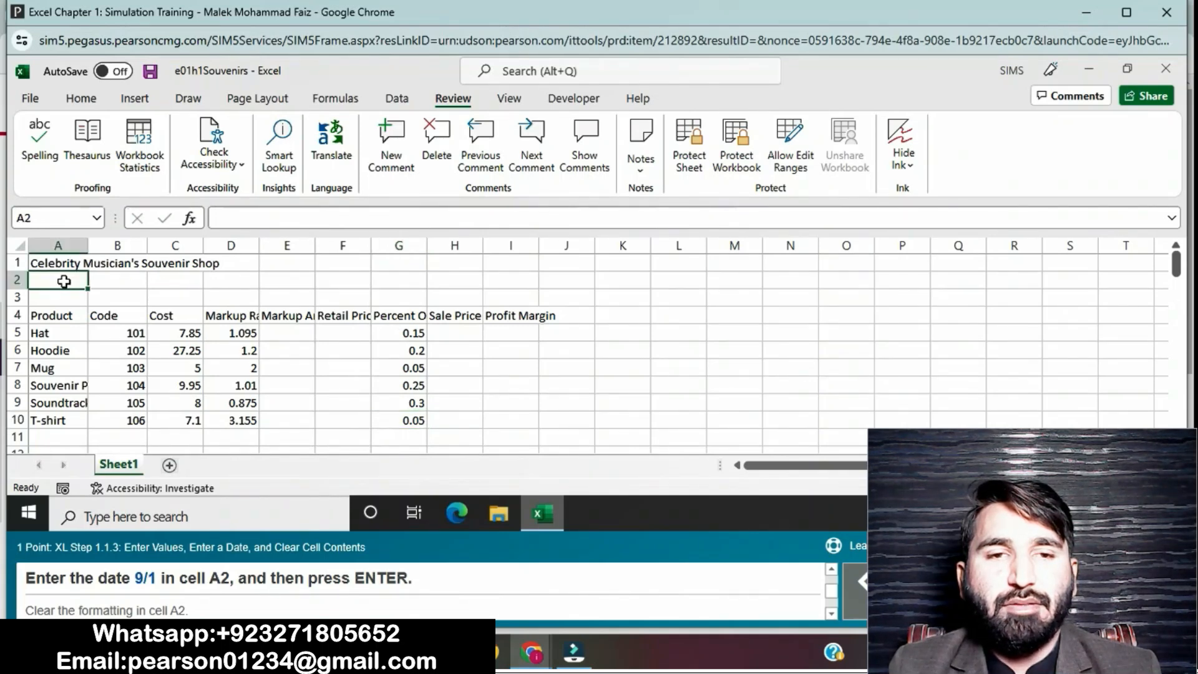
{"action": "type", "text": "9/1"}
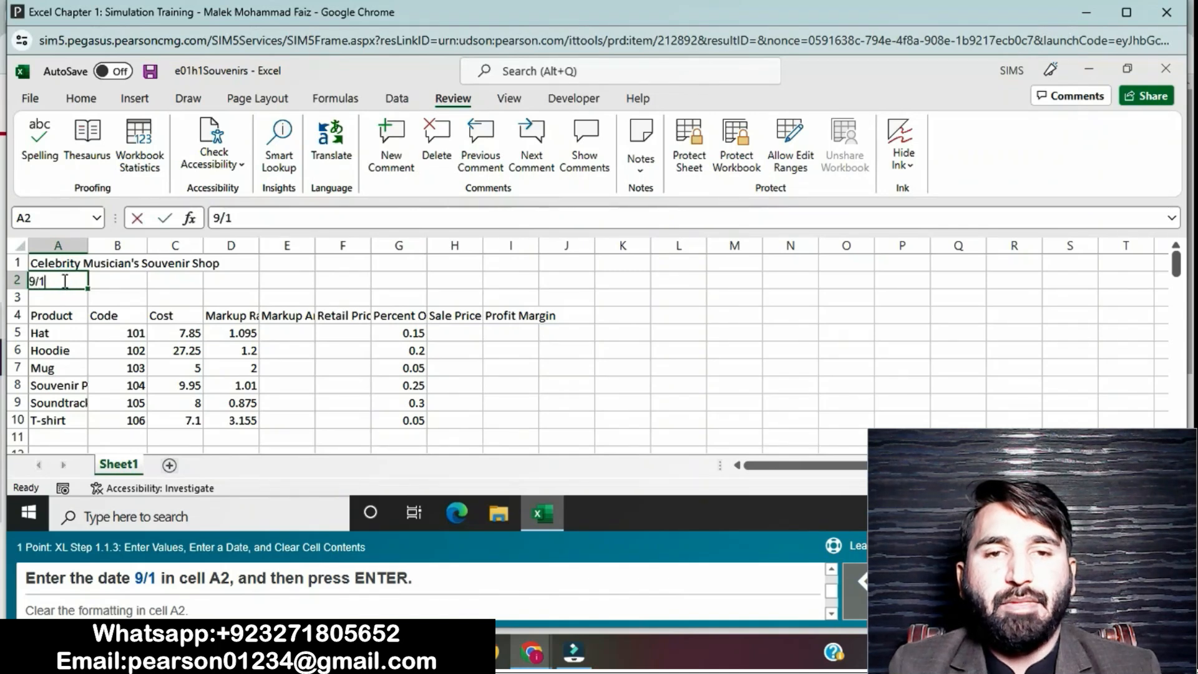
{"action": "key", "text": "Return"}
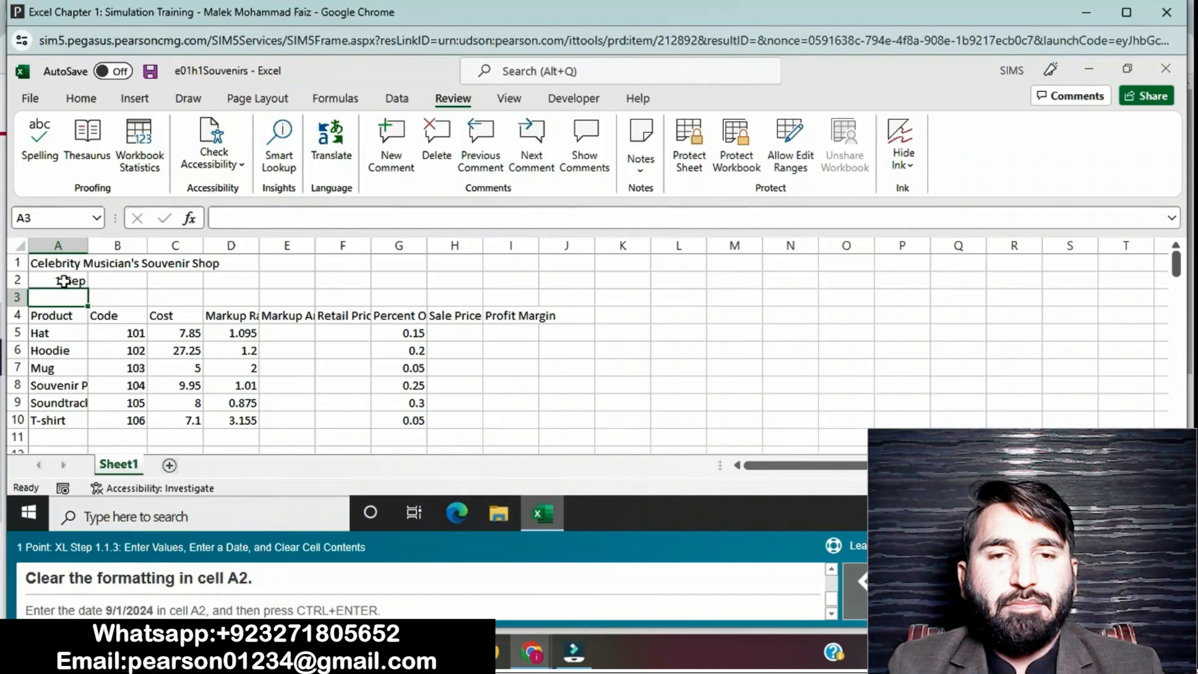
{"action": "left_click", "coordinate": [64, 281]}
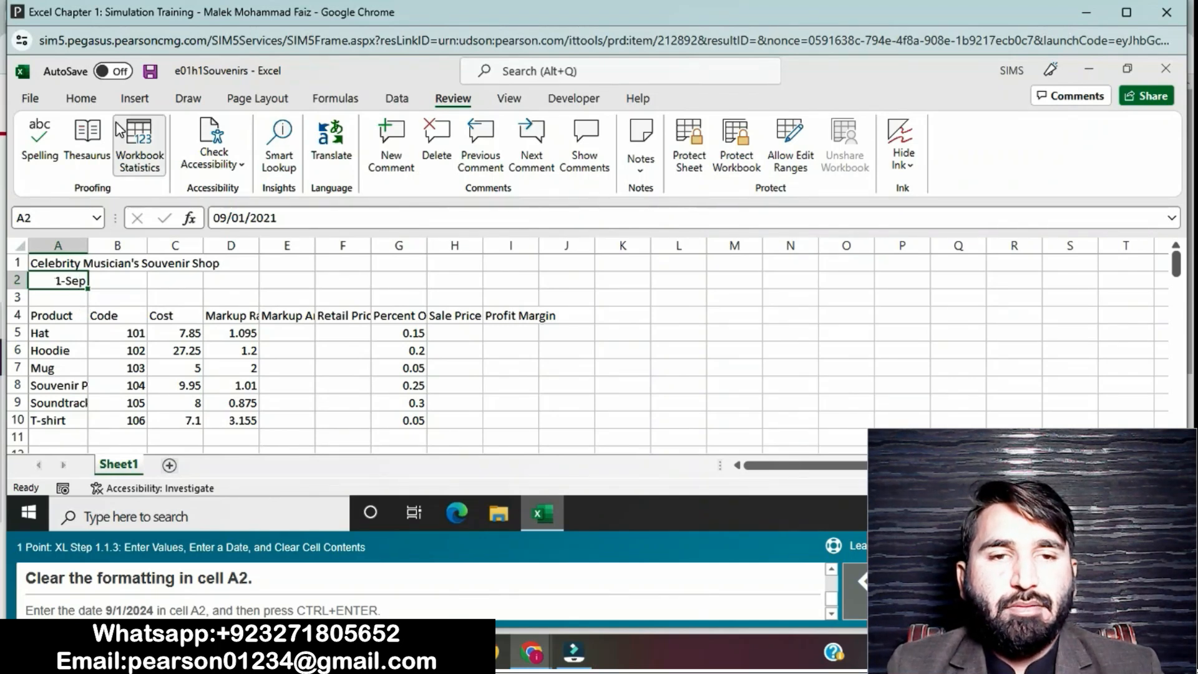
{"action": "left_click", "coordinate": [87, 100]}
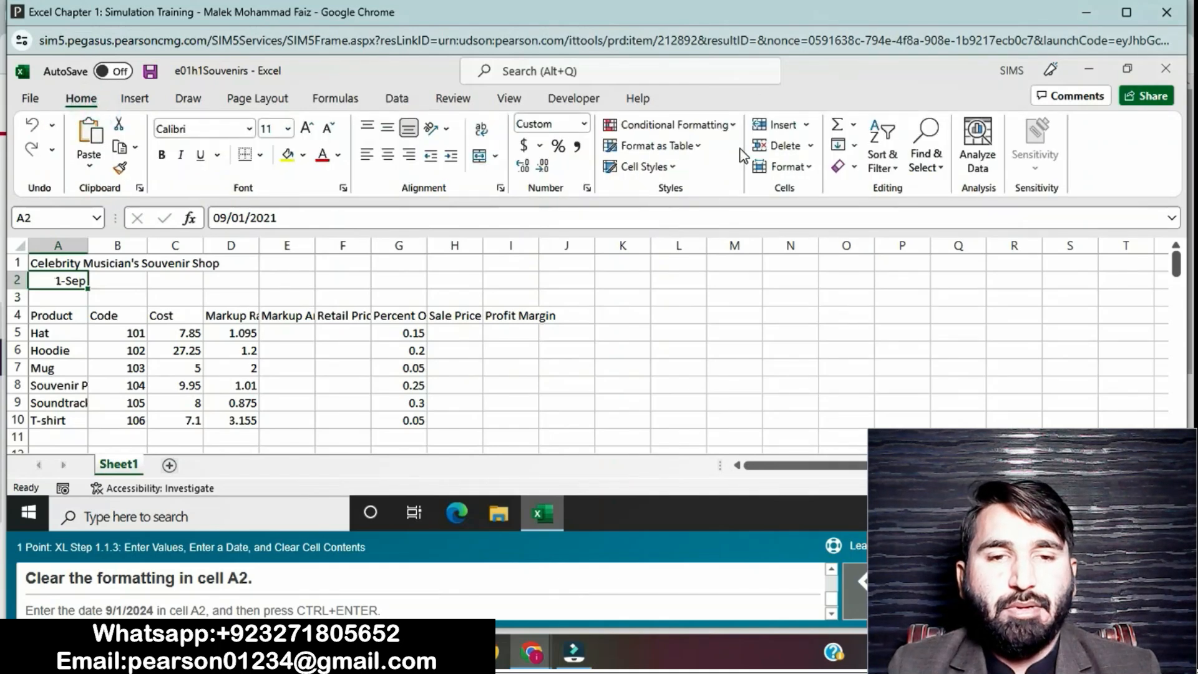
{"action": "left_click", "coordinate": [817, 163]}
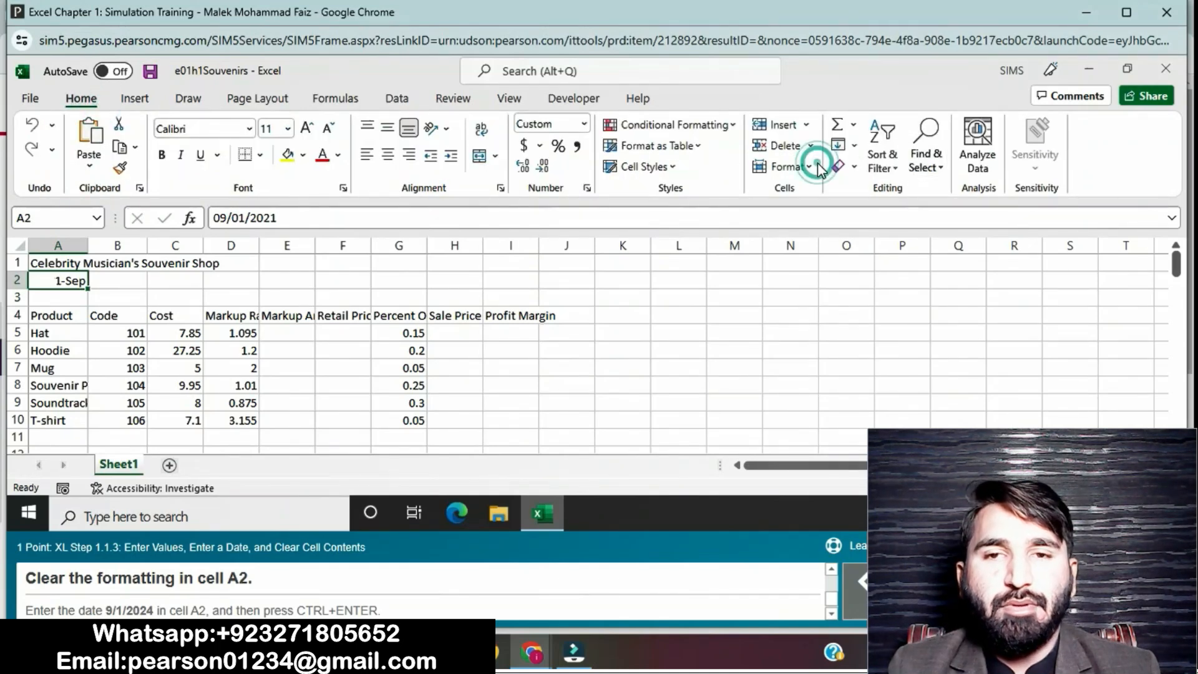
{"action": "left_click", "coordinate": [811, 167]}
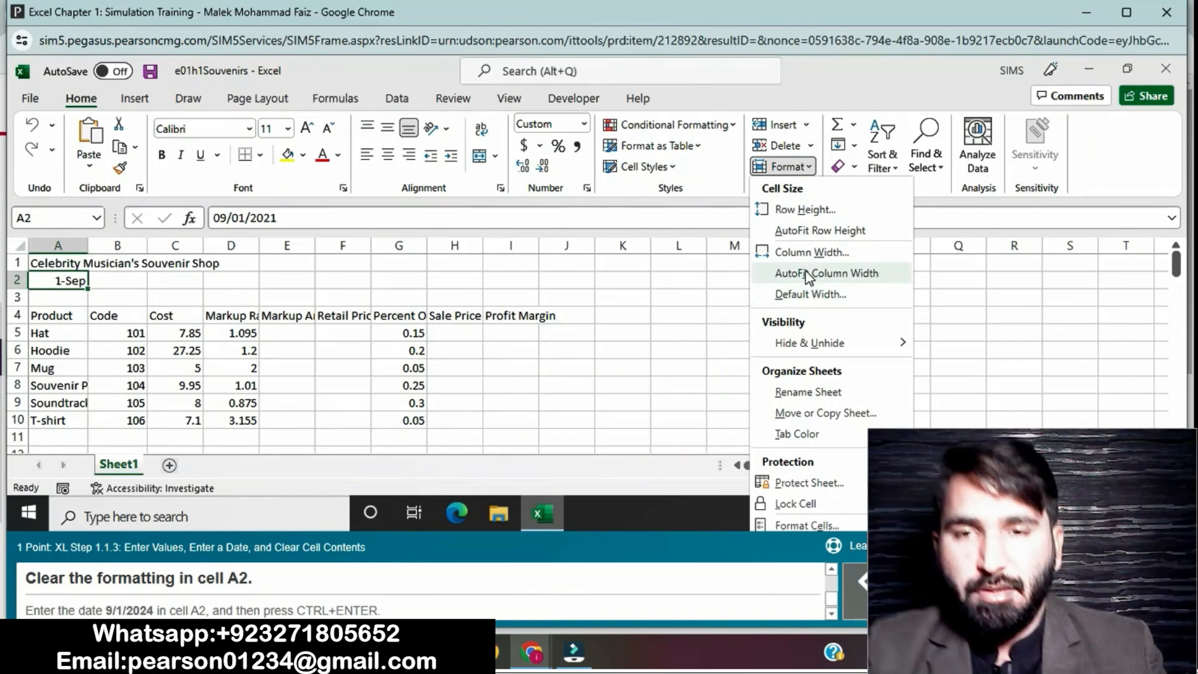
{"action": "left_click", "coordinate": [812, 145]}
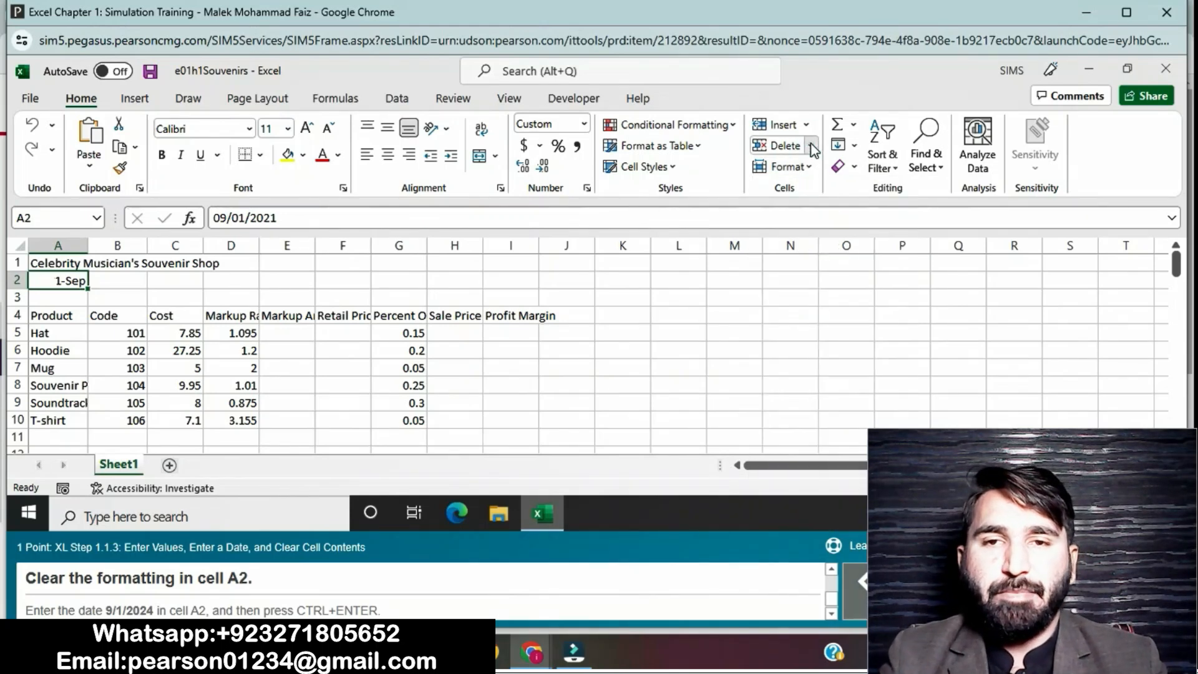
{"action": "left_click", "coordinate": [812, 143]}
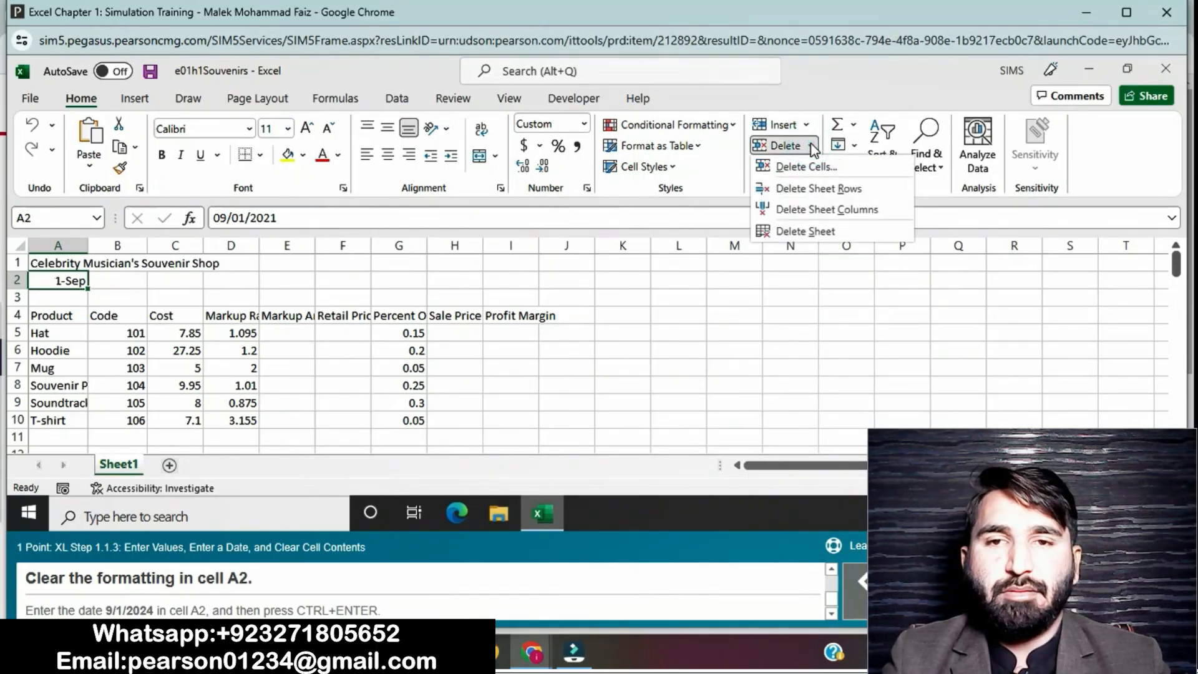
{"action": "left_click", "coordinate": [853, 145]}
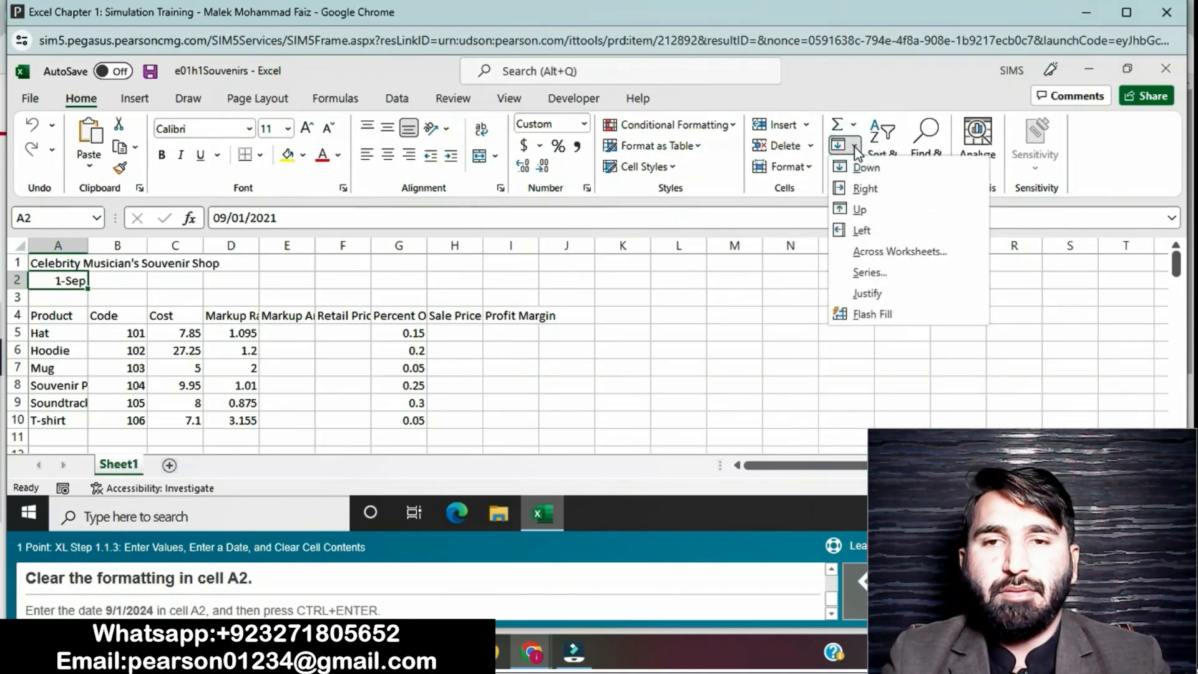
{"action": "left_click", "coordinate": [855, 149]}
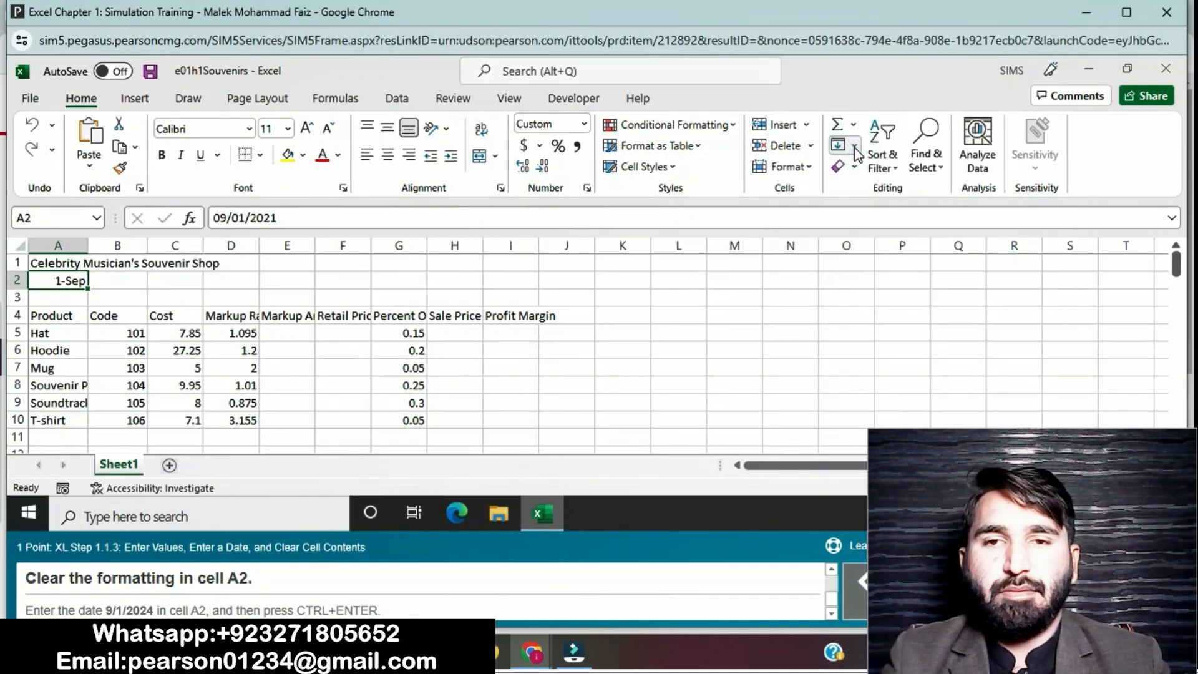
{"action": "left_click", "coordinate": [897, 166]}
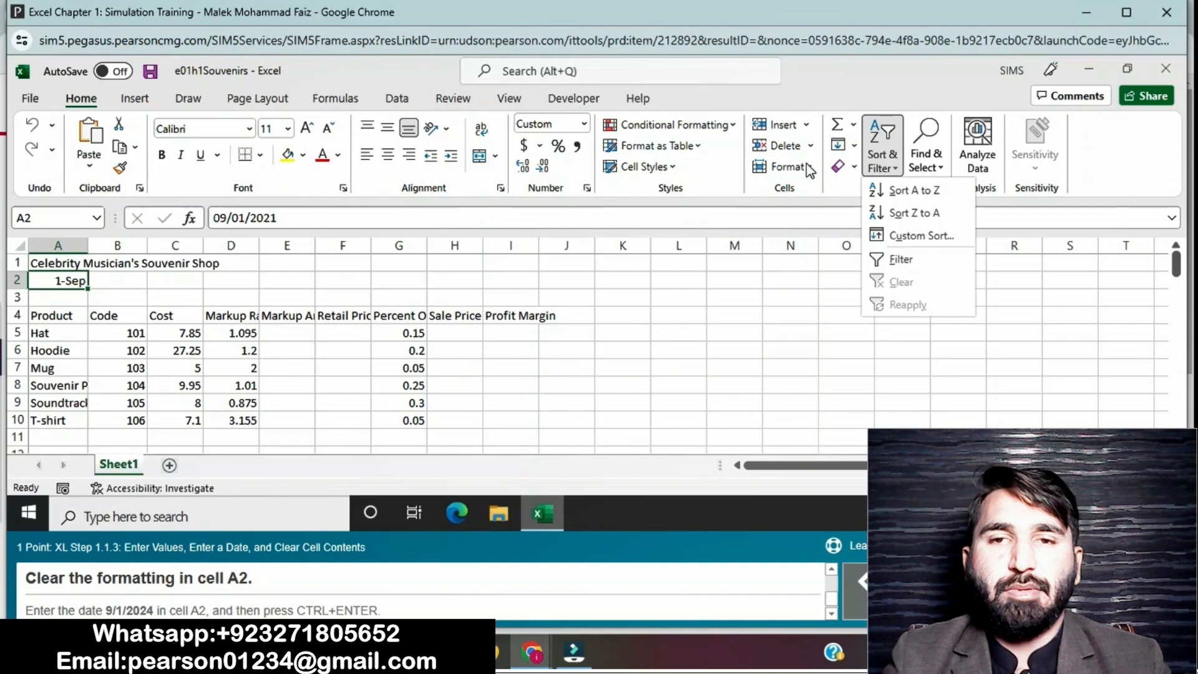
{"action": "left_click", "coordinate": [699, 153]}
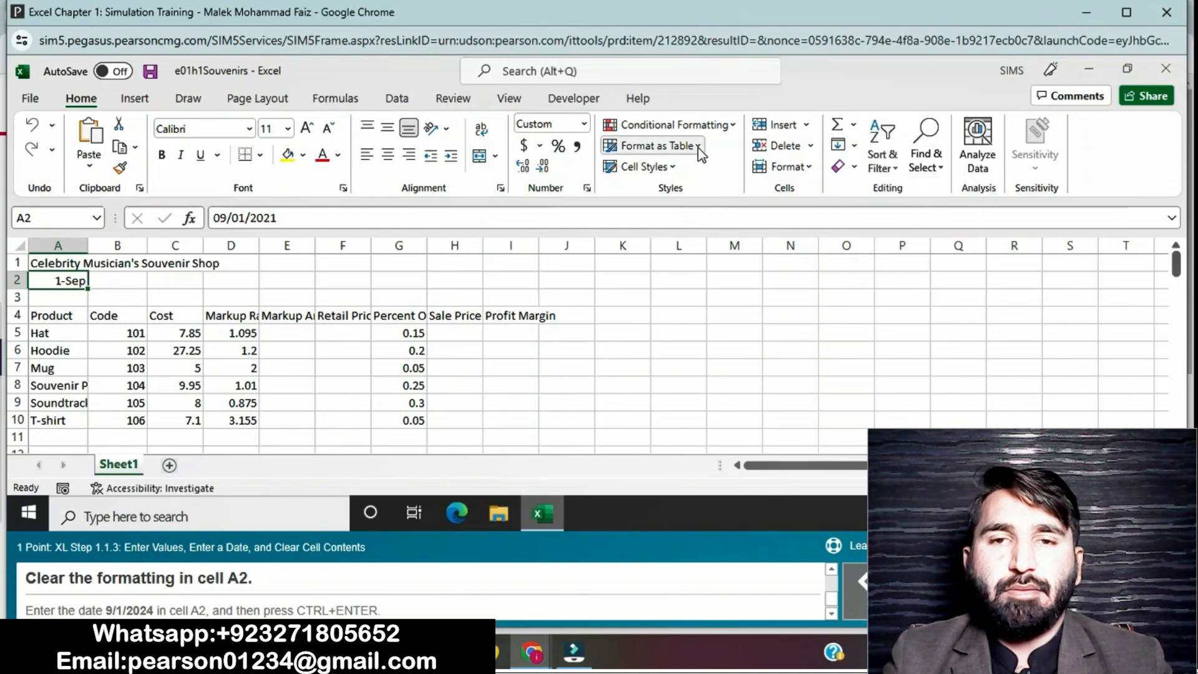
{"action": "left_click", "coordinate": [699, 147]}
{"action": "left_click", "coordinate": [700, 147]}
{"action": "left_click", "coordinate": [812, 148]}
{"action": "left_click", "coordinate": [811, 148]}
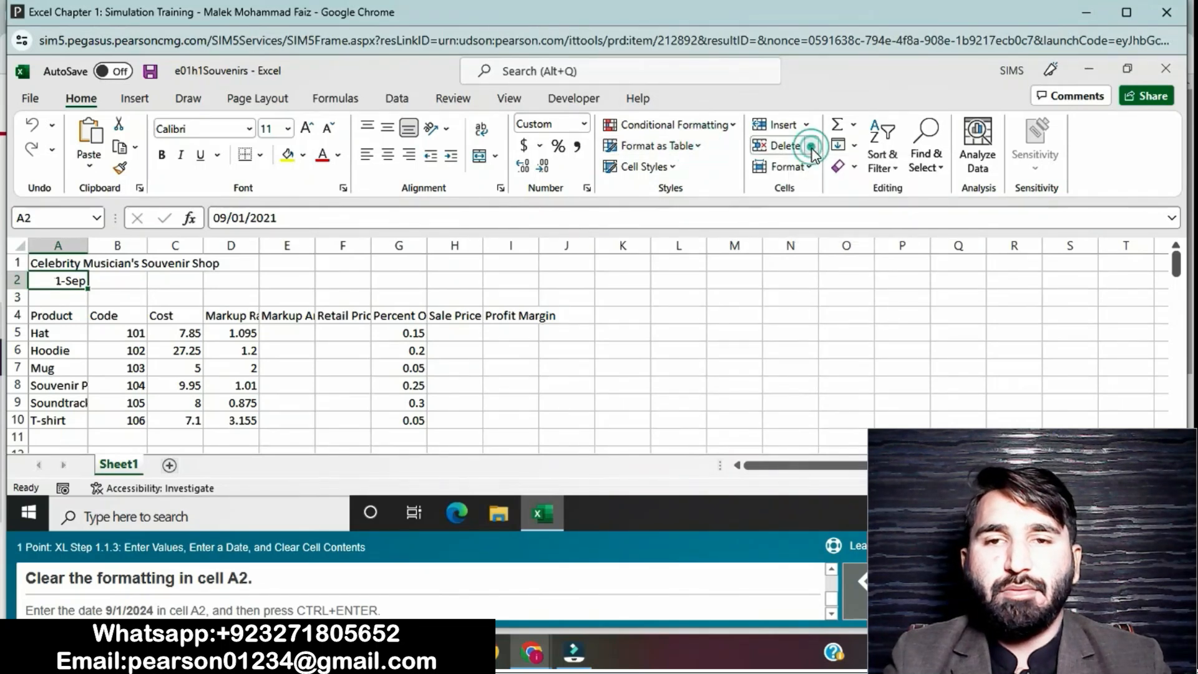
{"action": "left_click", "coordinate": [811, 170]}
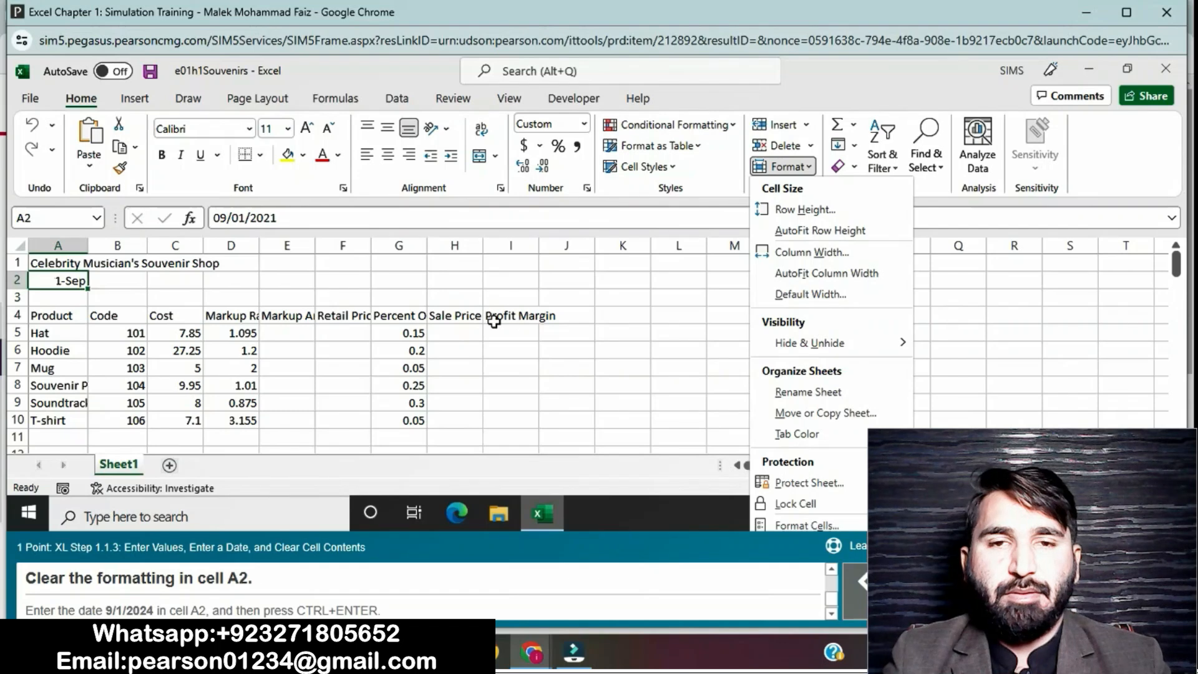
{"action": "right_click", "coordinate": [63, 281]}
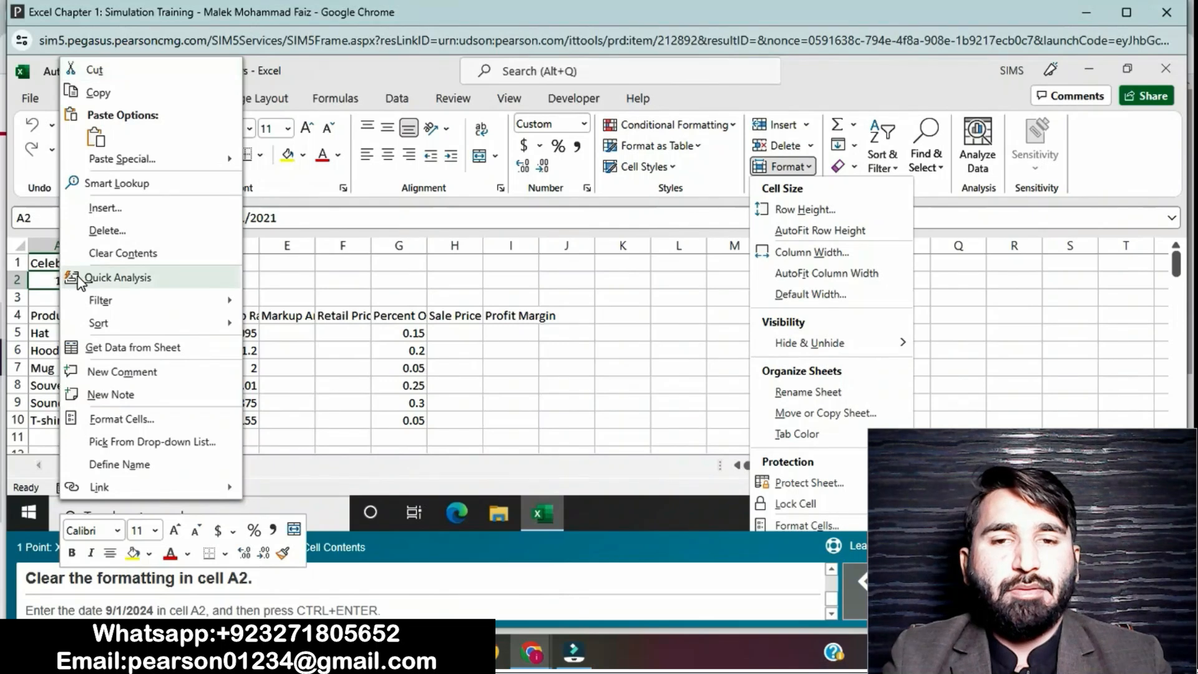
{"action": "left_click", "coordinate": [381, 274]}
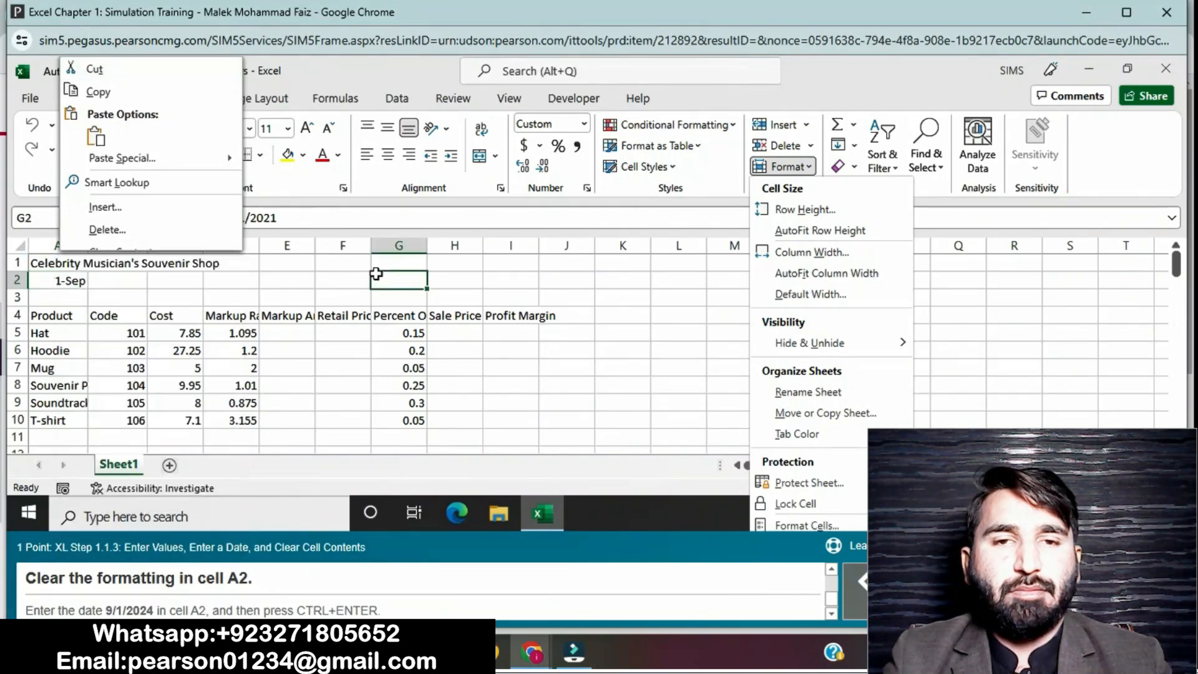
{"action": "left_click", "coordinate": [74, 284]}
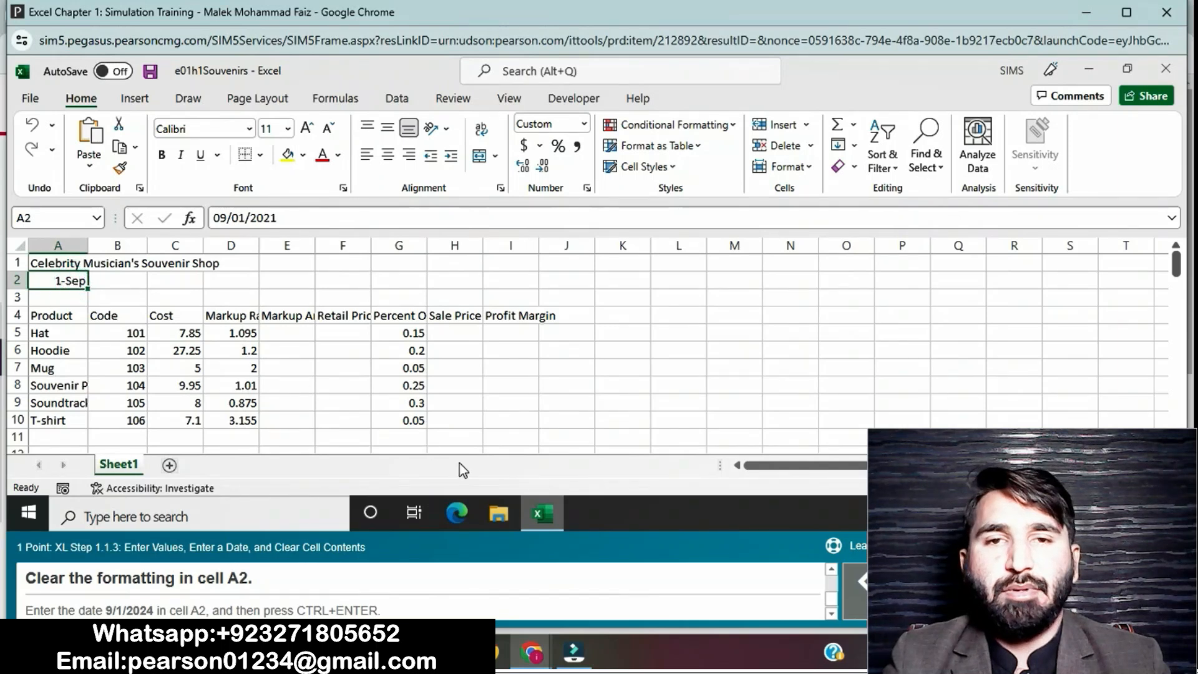
Open the practice hint for the current task and follow it to clear the formats of cell A2
{"action": "left_click", "coordinate": [889, 546]}
{"action": "left_click", "coordinate": [849, 511]}
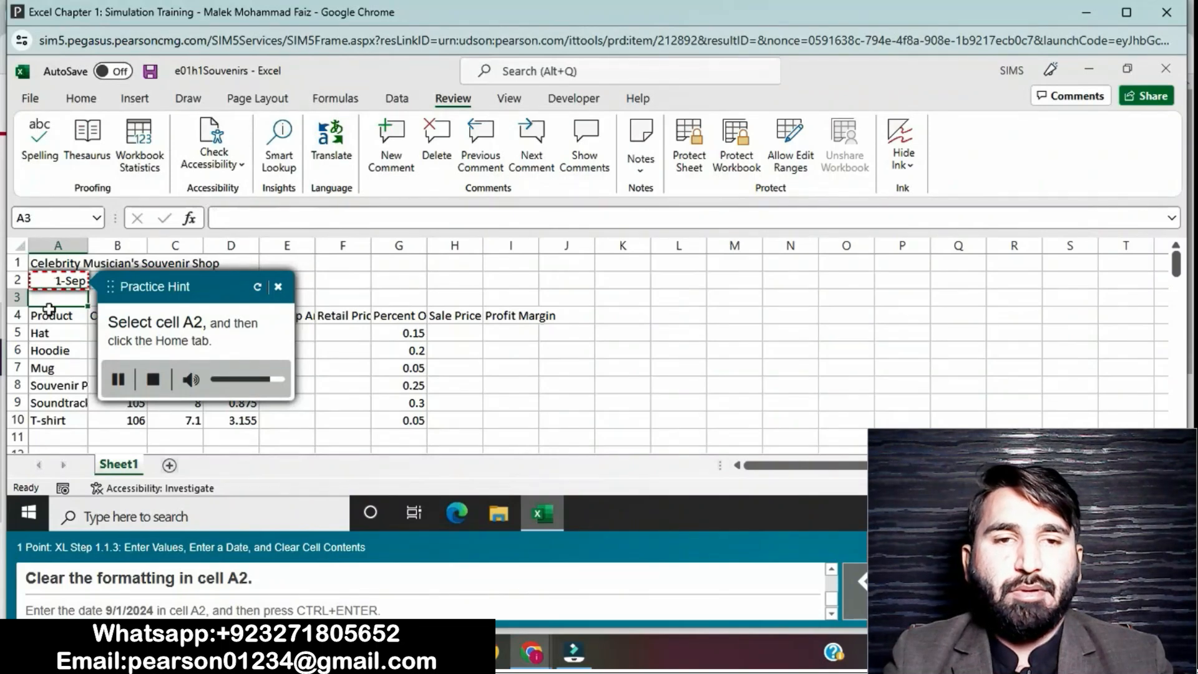
{"action": "left_click", "coordinate": [49, 280]}
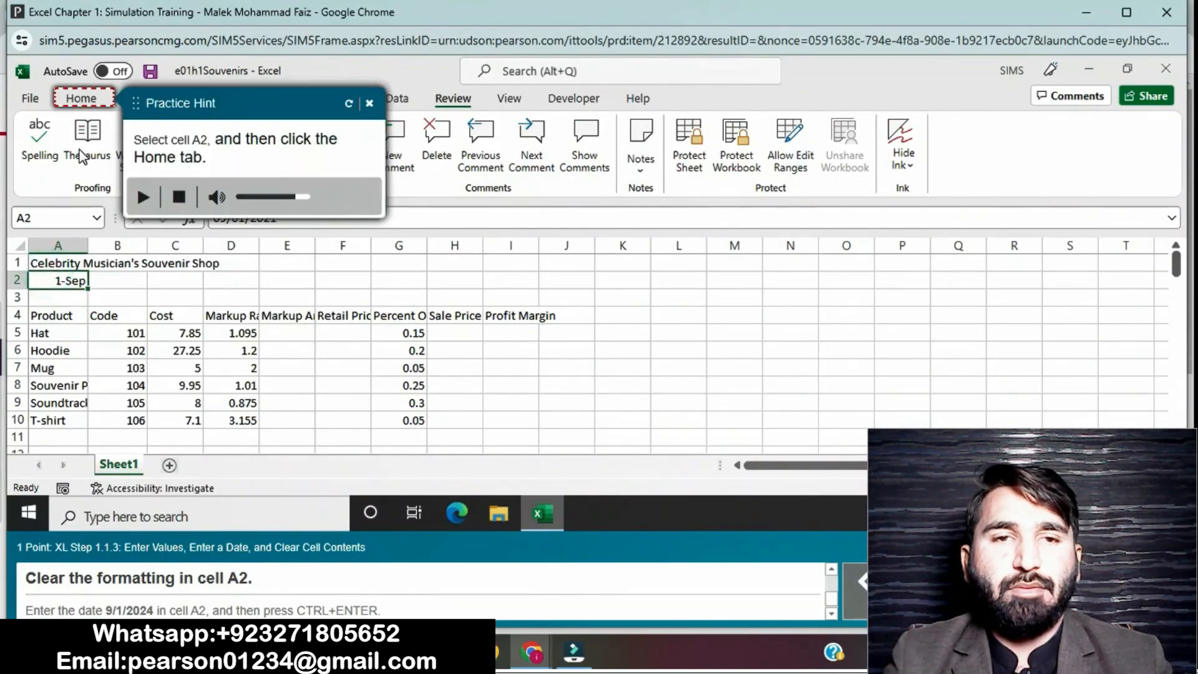
{"action": "left_click", "coordinate": [81, 98]}
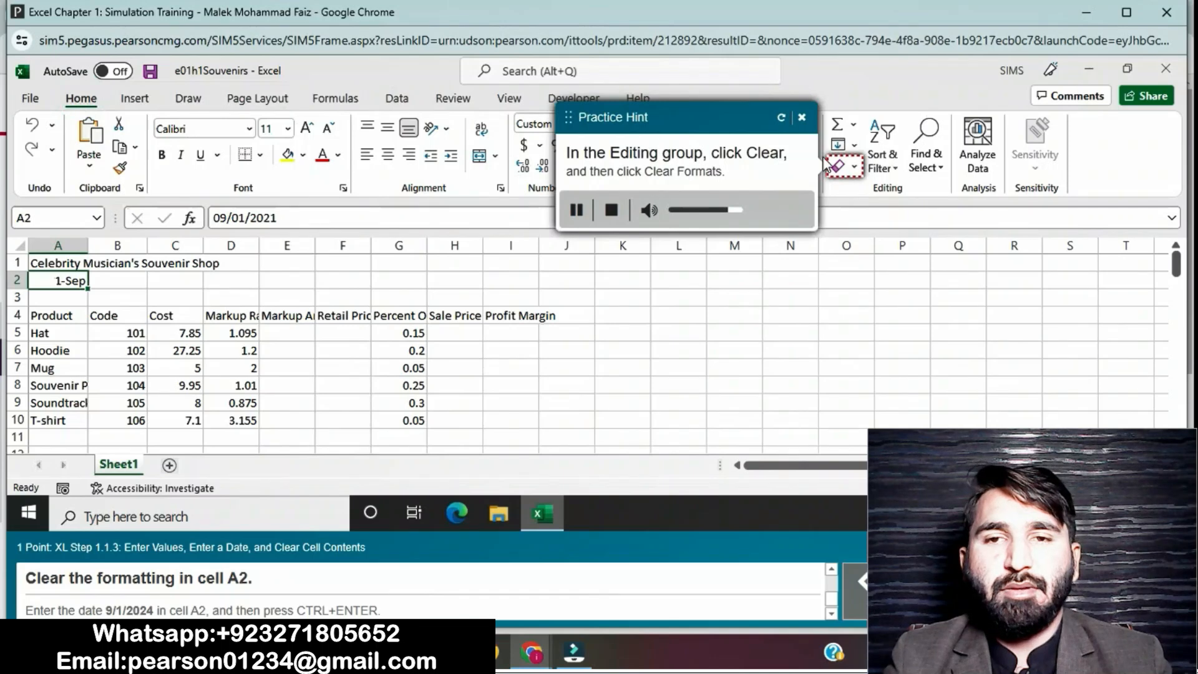
{"action": "left_click", "coordinate": [855, 167]}
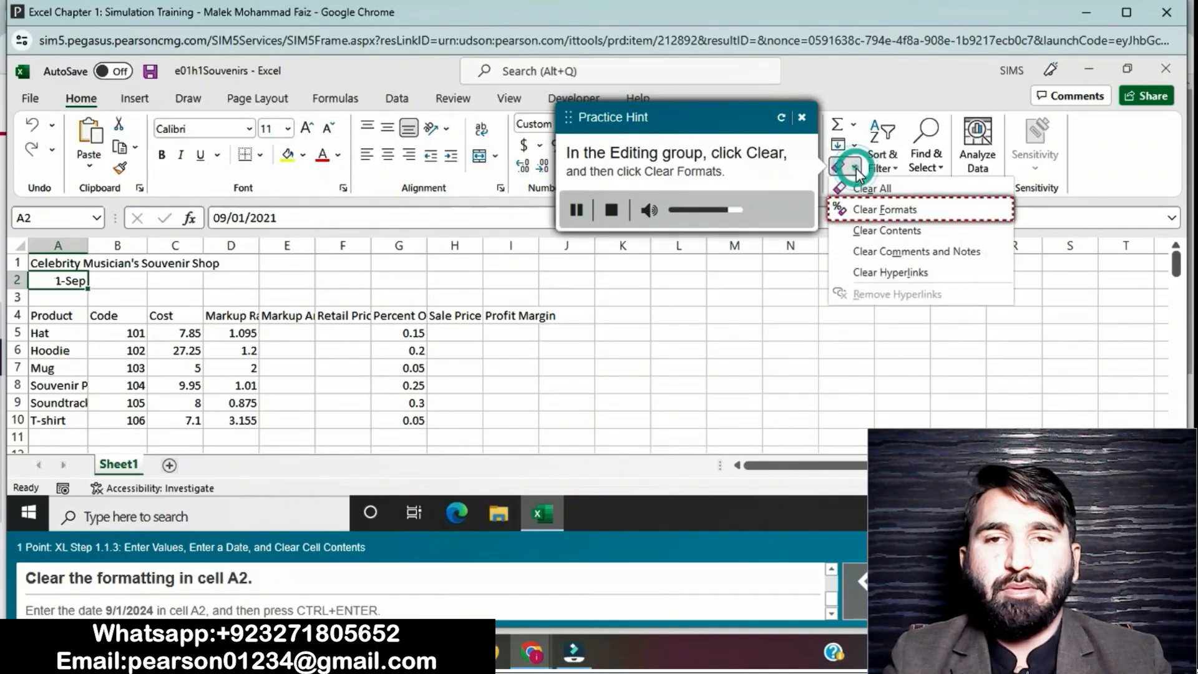
{"action": "left_click", "coordinate": [885, 215]}
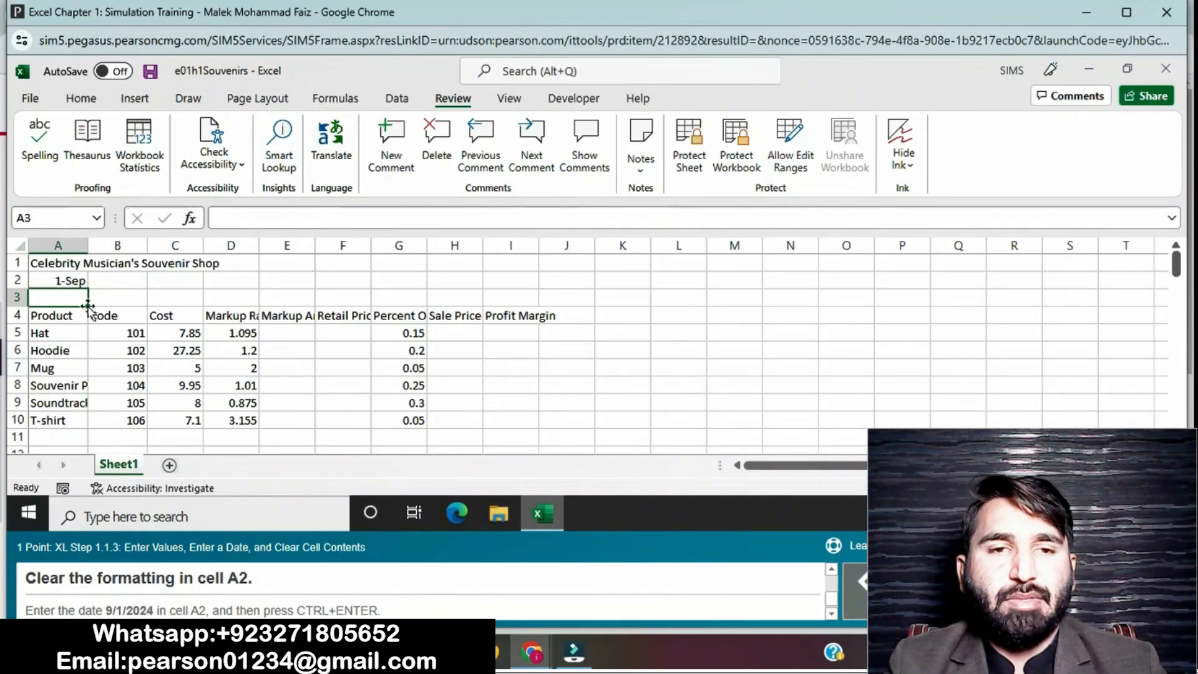
Clear only the formats from cell A2, keeping the date value below the worksheet title
{"action": "left_click", "coordinate": [65, 281]}
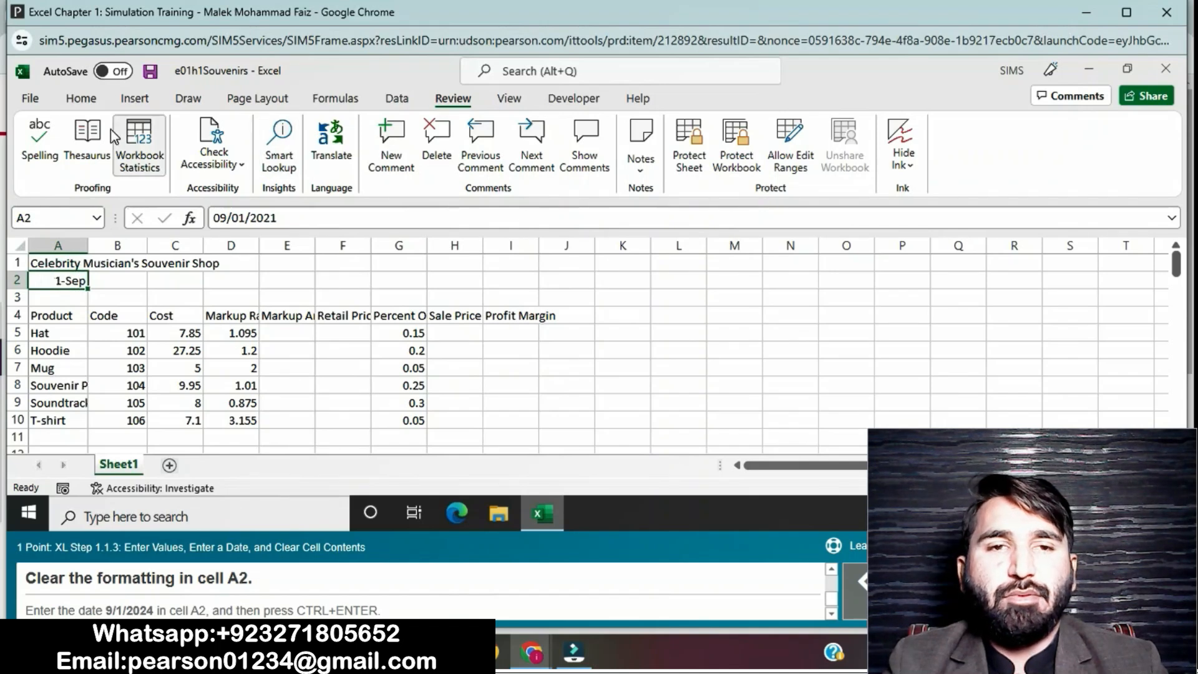
{"action": "left_click", "coordinate": [82, 100]}
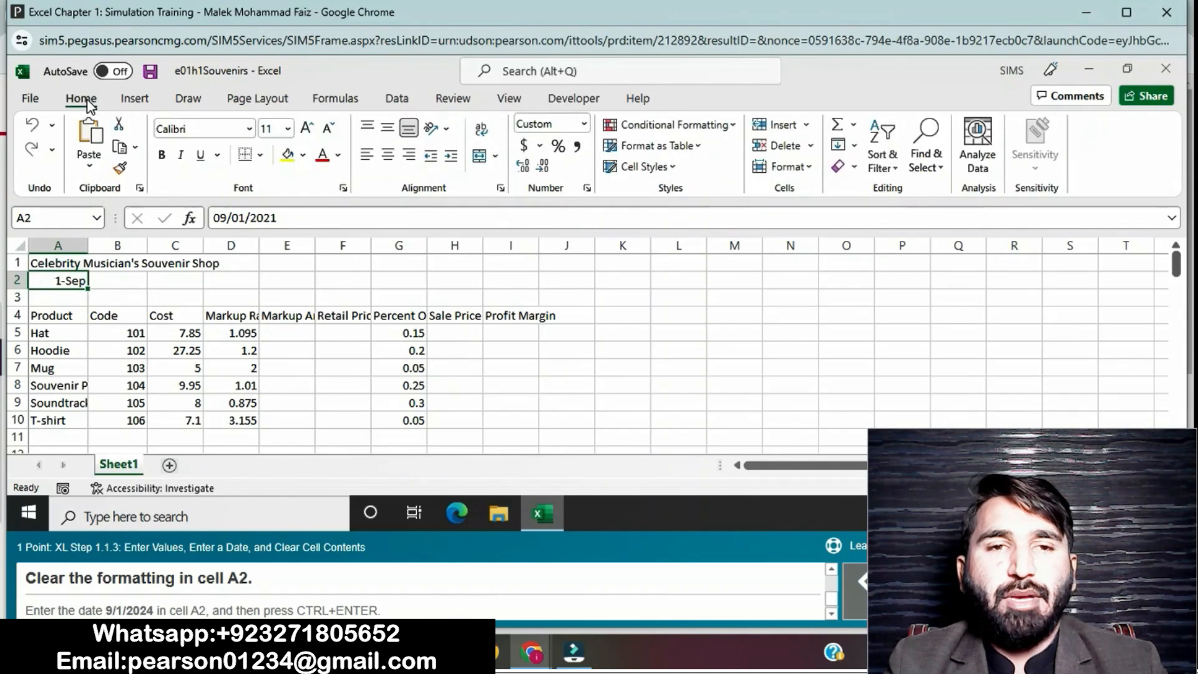
{"action": "left_click", "coordinate": [854, 170]}
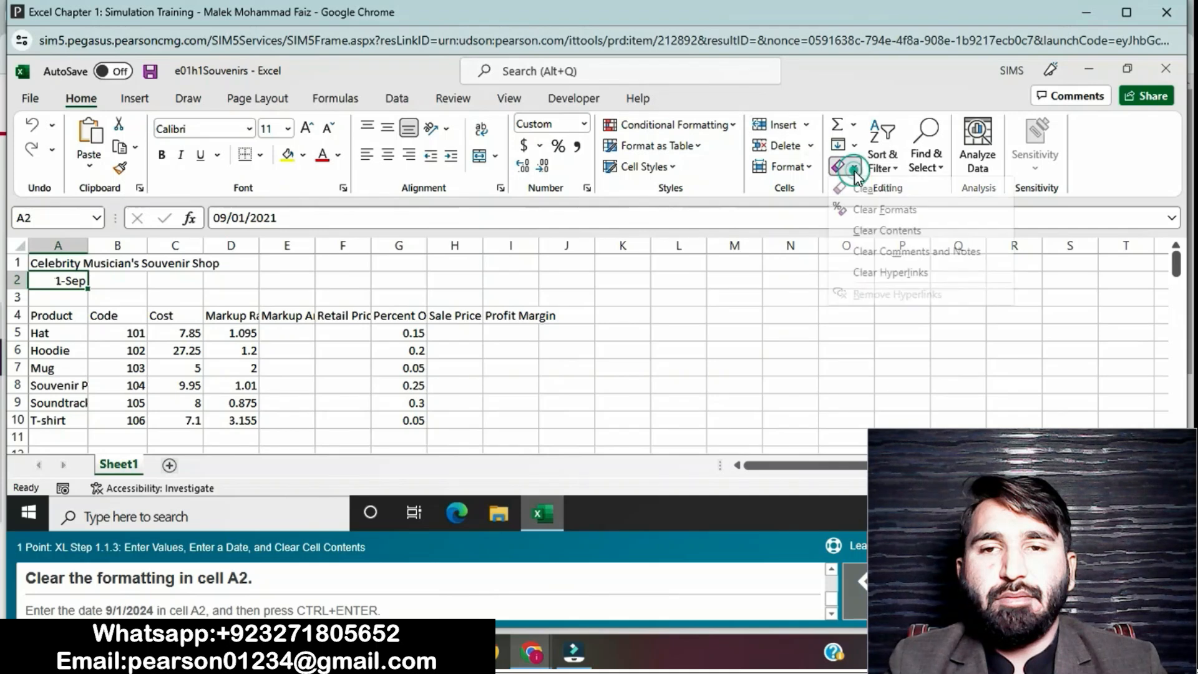
{"action": "left_click", "coordinate": [885, 211]}
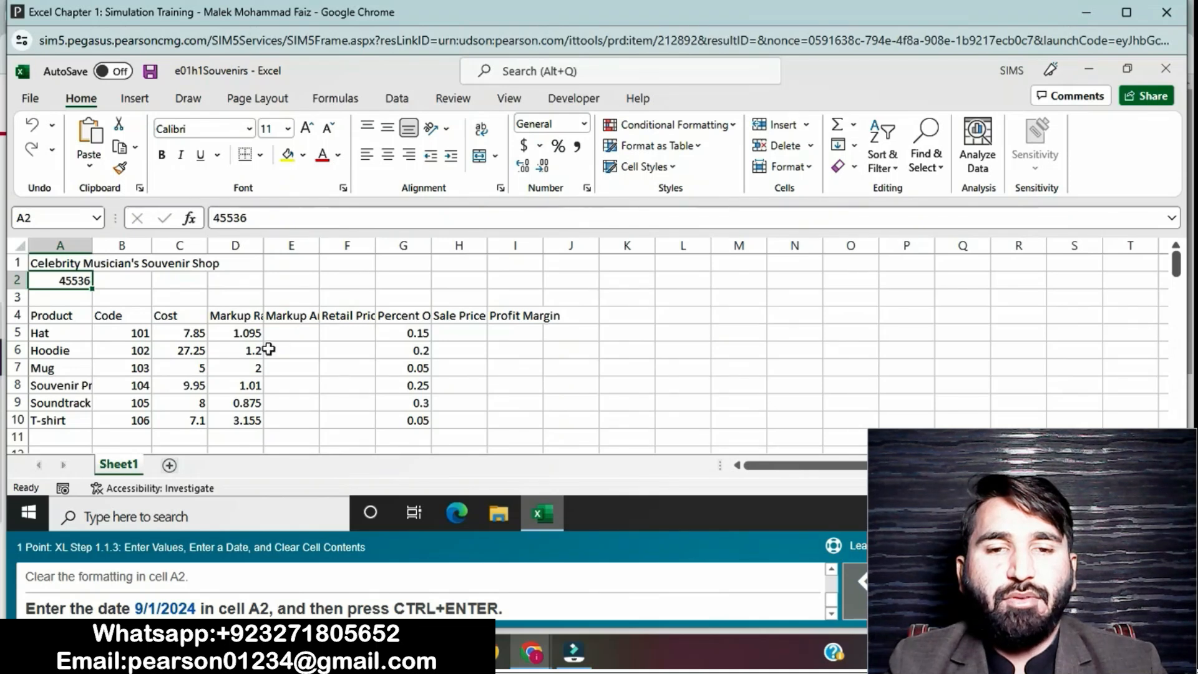
Replace the contents of cell A2 with the date 9/1/2024
{"action": "double_click", "coordinate": [90, 281]}
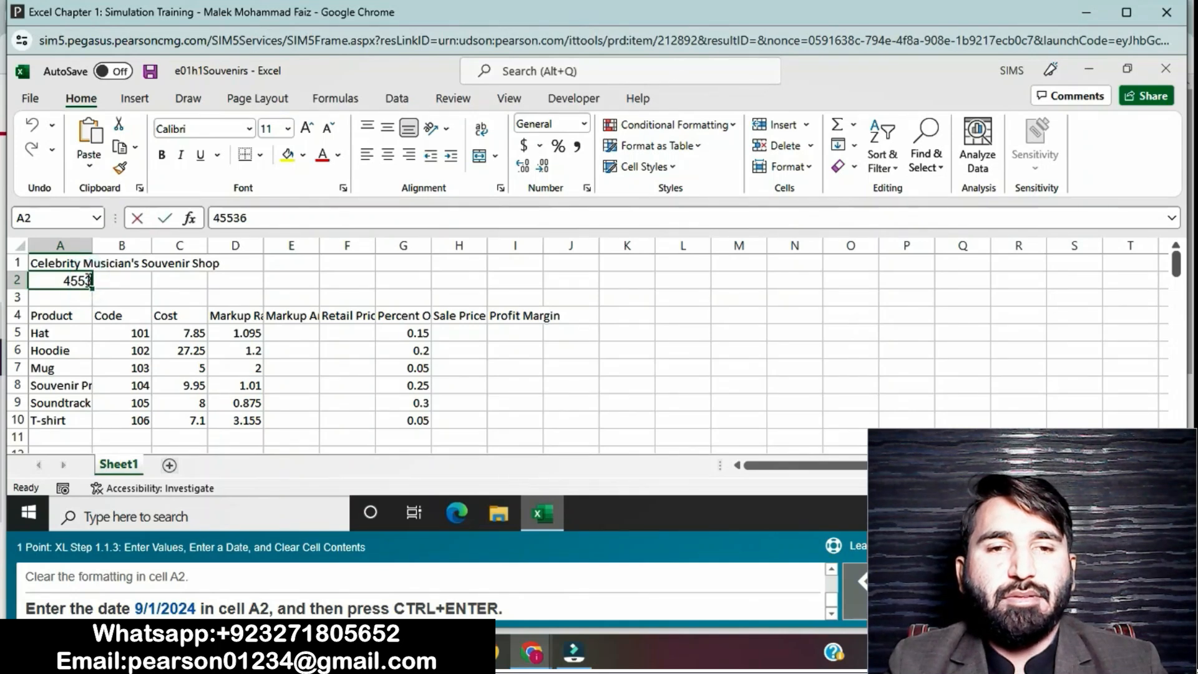
{"action": "key", "text": "BackSpace"}
{"action": "key", "text": "BackSpace"}
{"action": "key", "text": "BackSpace"}
{"action": "key", "text": "BackSpace"}
{"action": "key", "text": "BackSpace"}
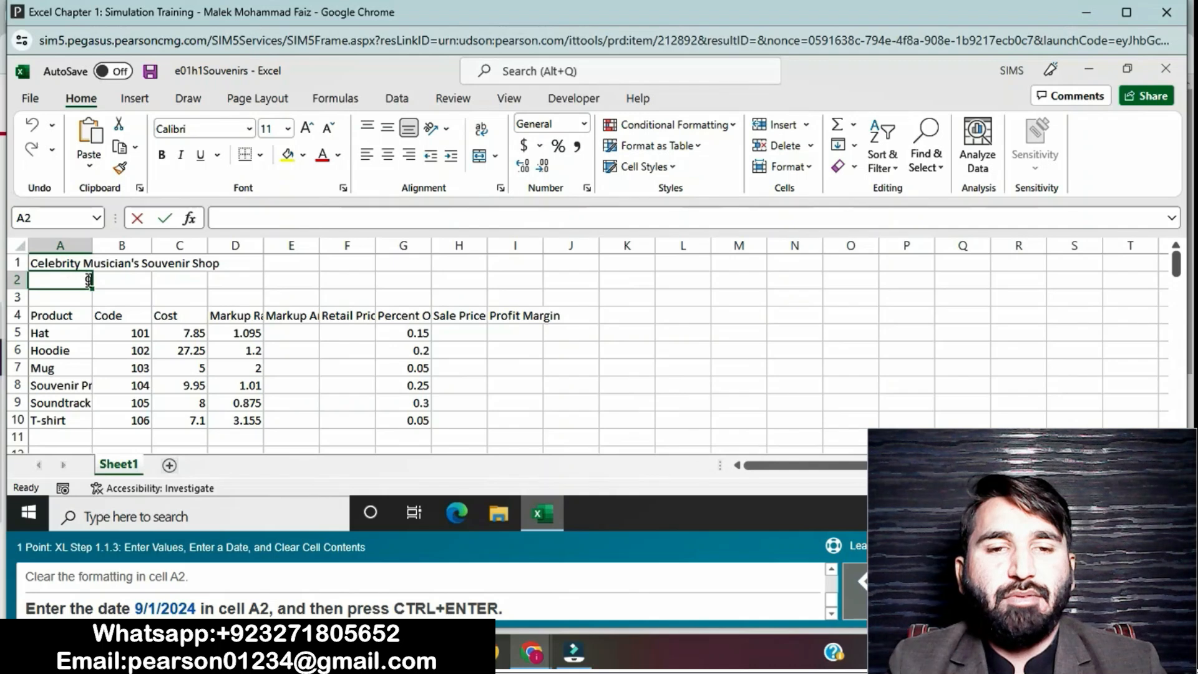
{"action": "type", "text": "9/1"}
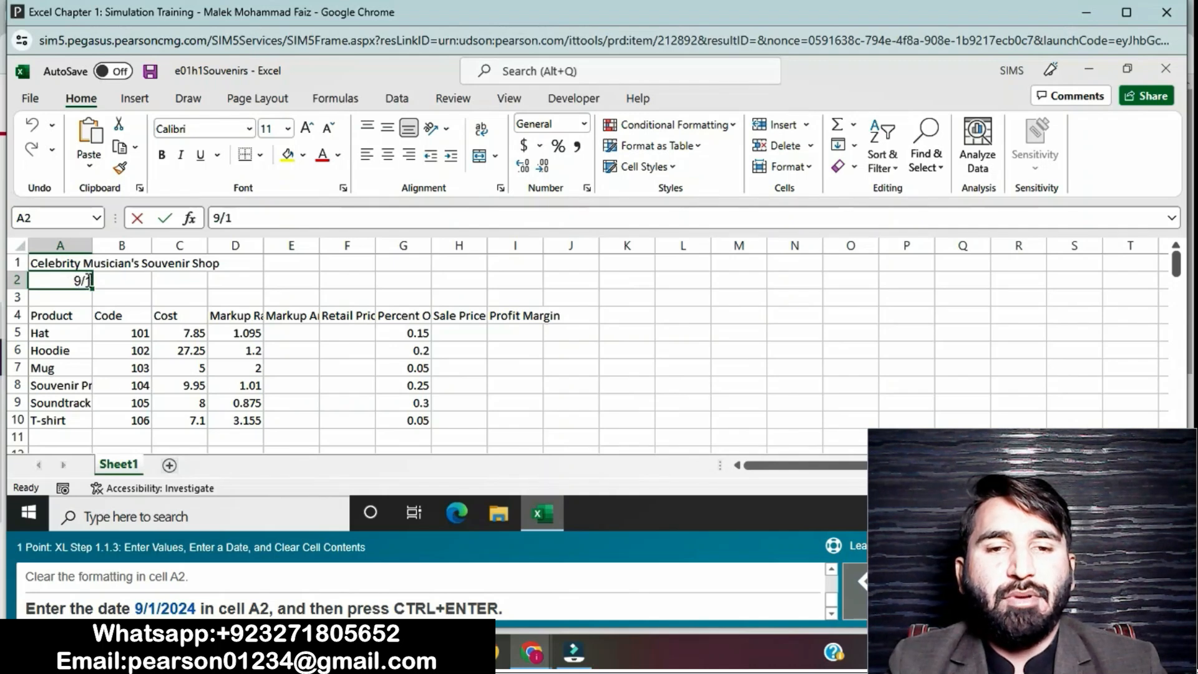
{"action": "type", "text": "/2024"}
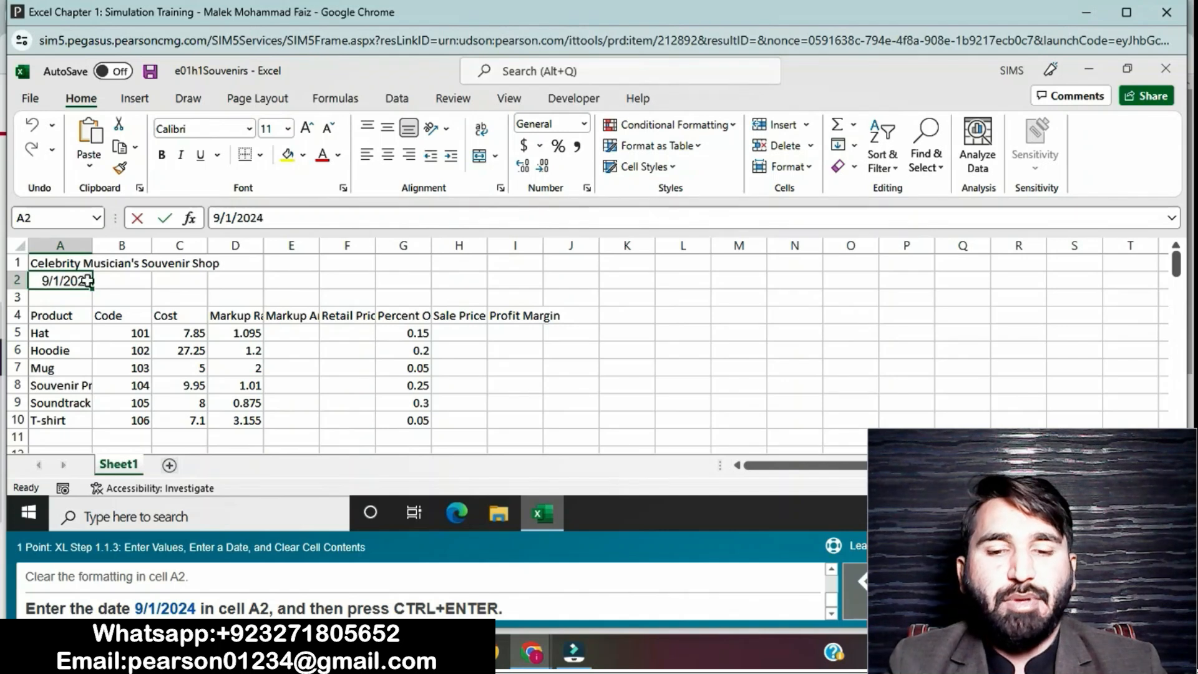
{"action": "key", "text": "Return"}
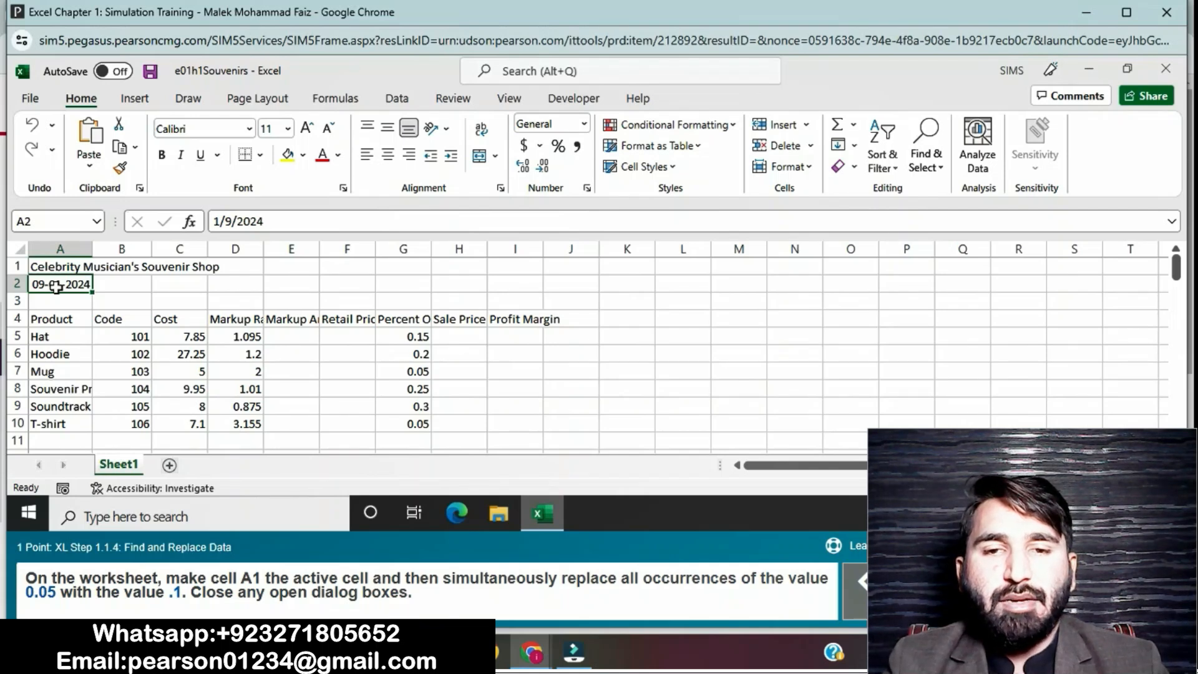
Make A1 the active cell, replace all occurrences of 0.05 with .1 in the worksheet, and close the Find and Replace dialog
{"action": "left_click", "coordinate": [66, 263]}
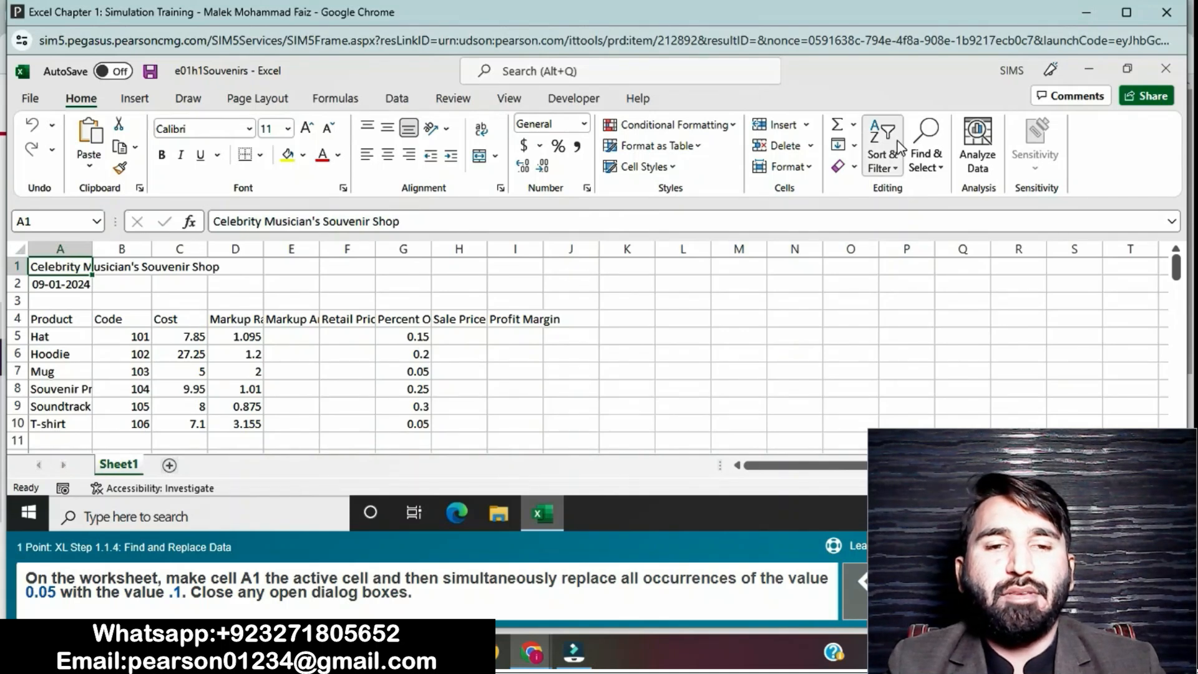
{"action": "left_click", "coordinate": [935, 170]}
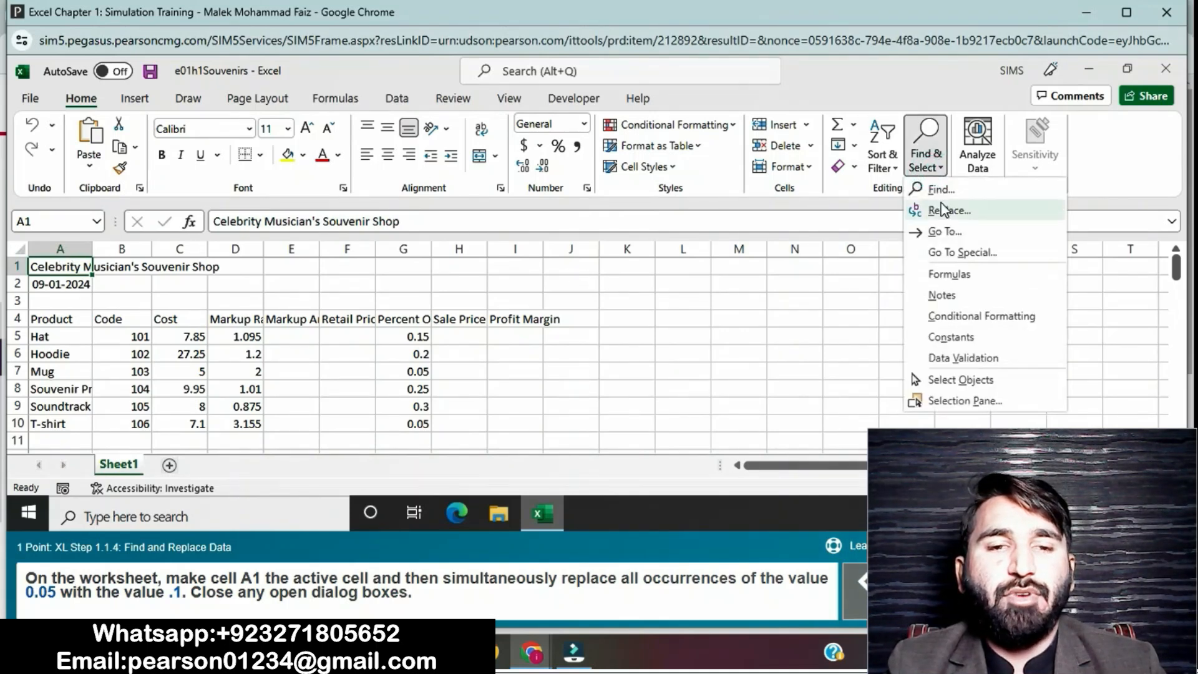
{"action": "left_click", "coordinate": [942, 206]}
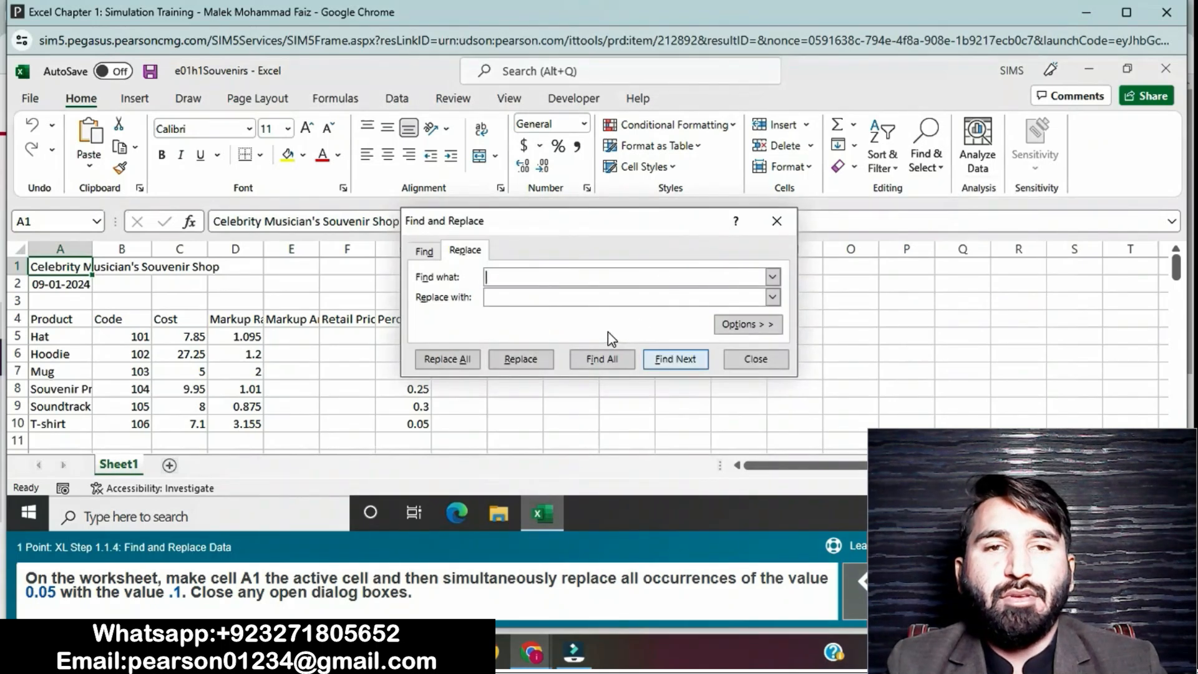
{"action": "type", "text": "0."}
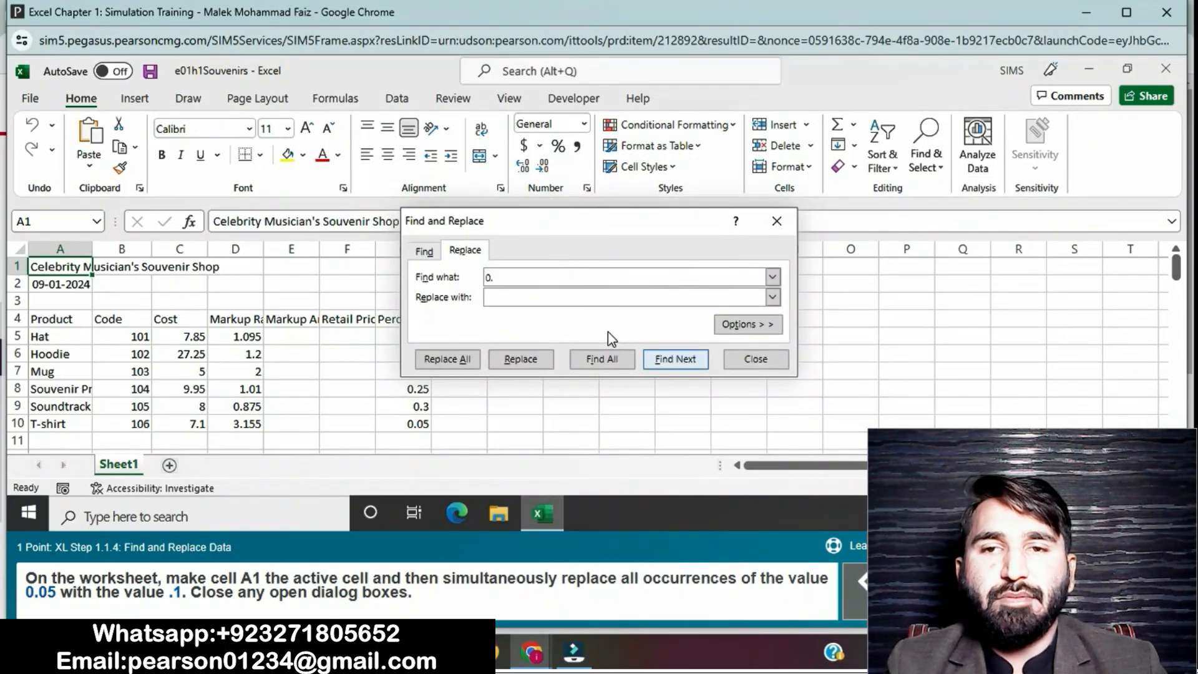
{"action": "type", "text": "05"}
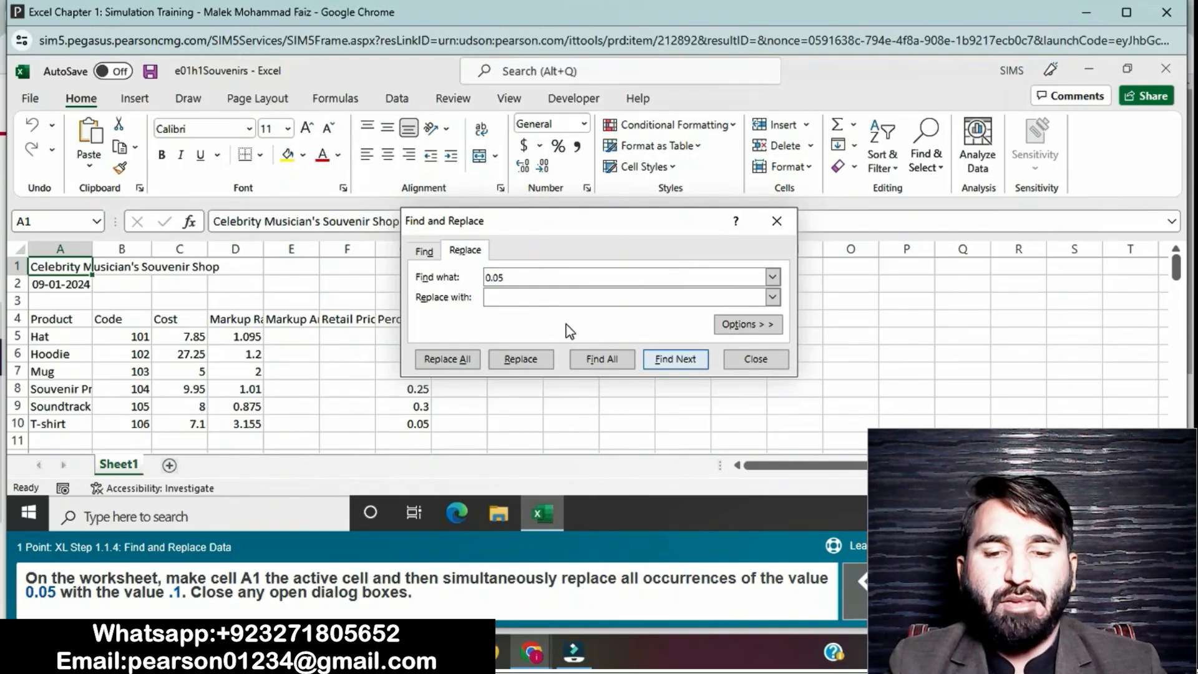
{"action": "left_click", "coordinate": [535, 297]}
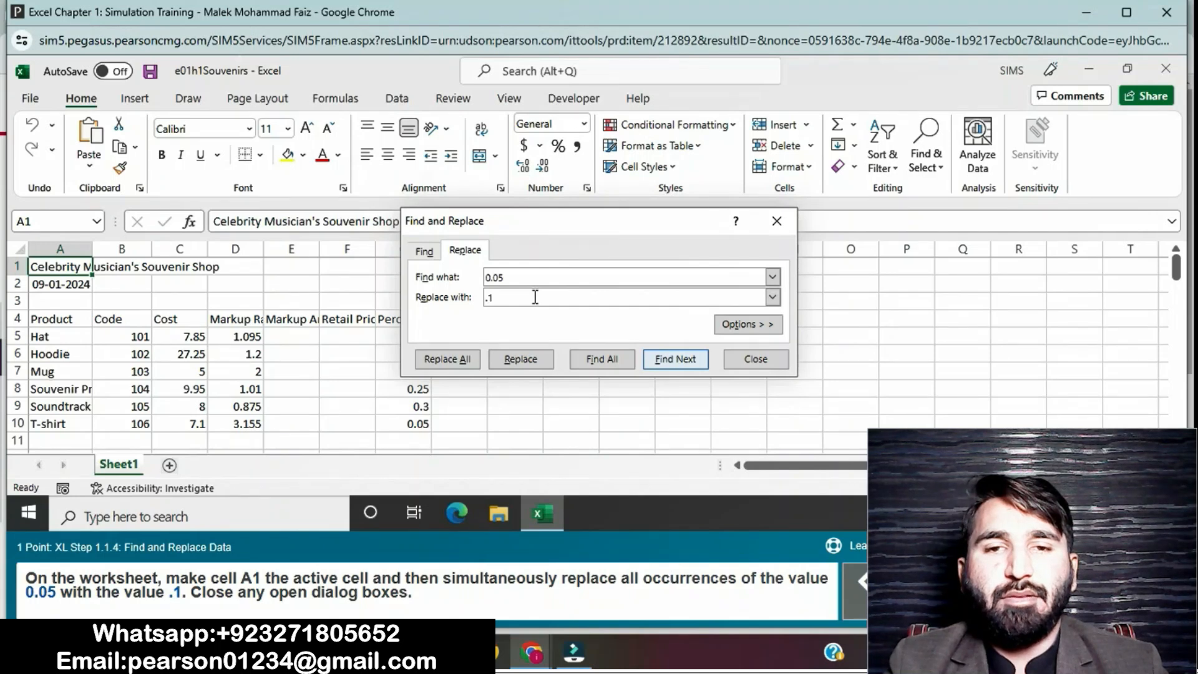
{"action": "left_click", "coordinate": [462, 356]}
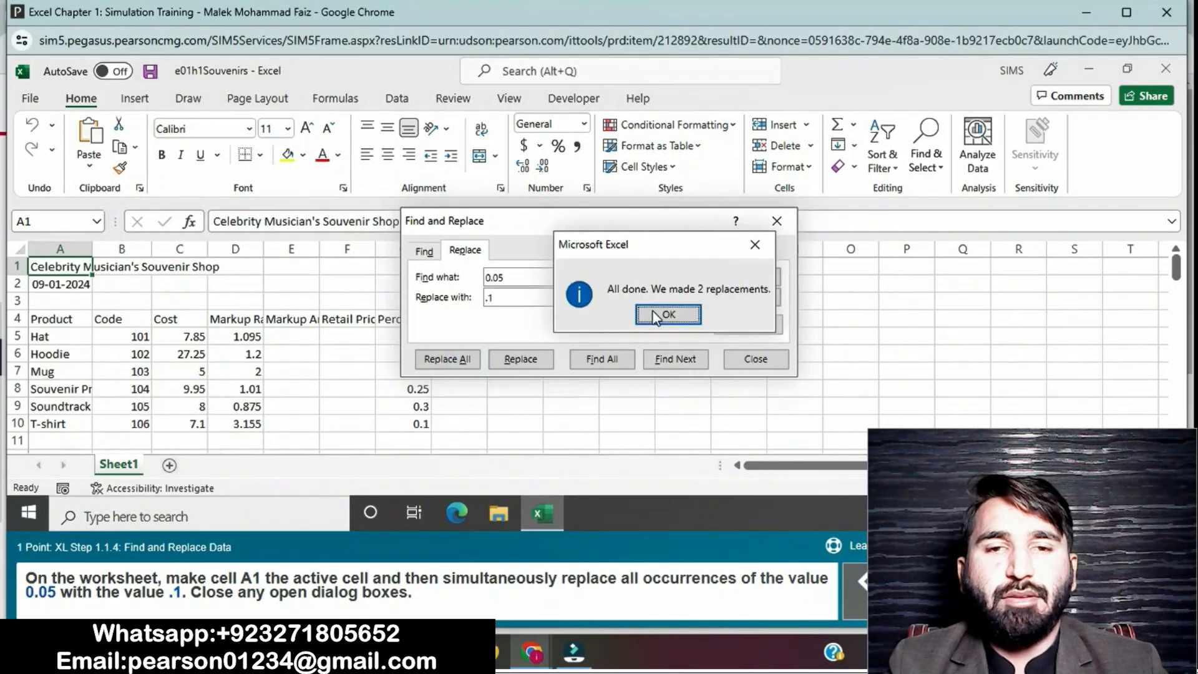
{"action": "left_click", "coordinate": [669, 314]}
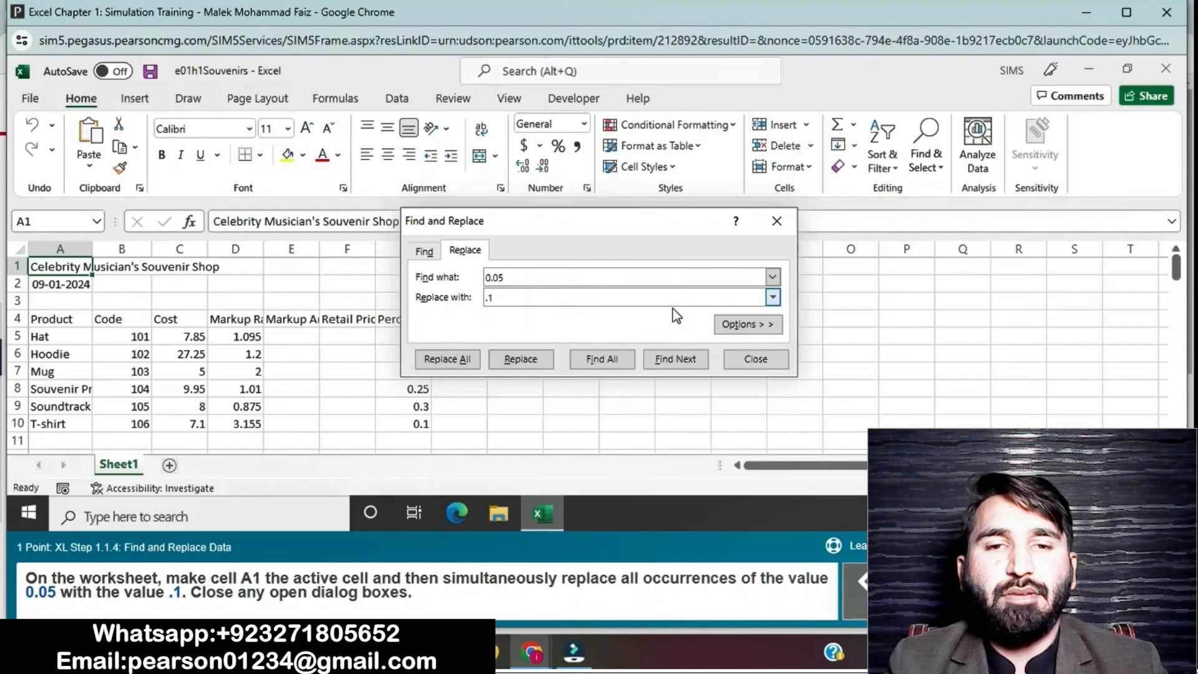
{"action": "left_click", "coordinate": [739, 360]}
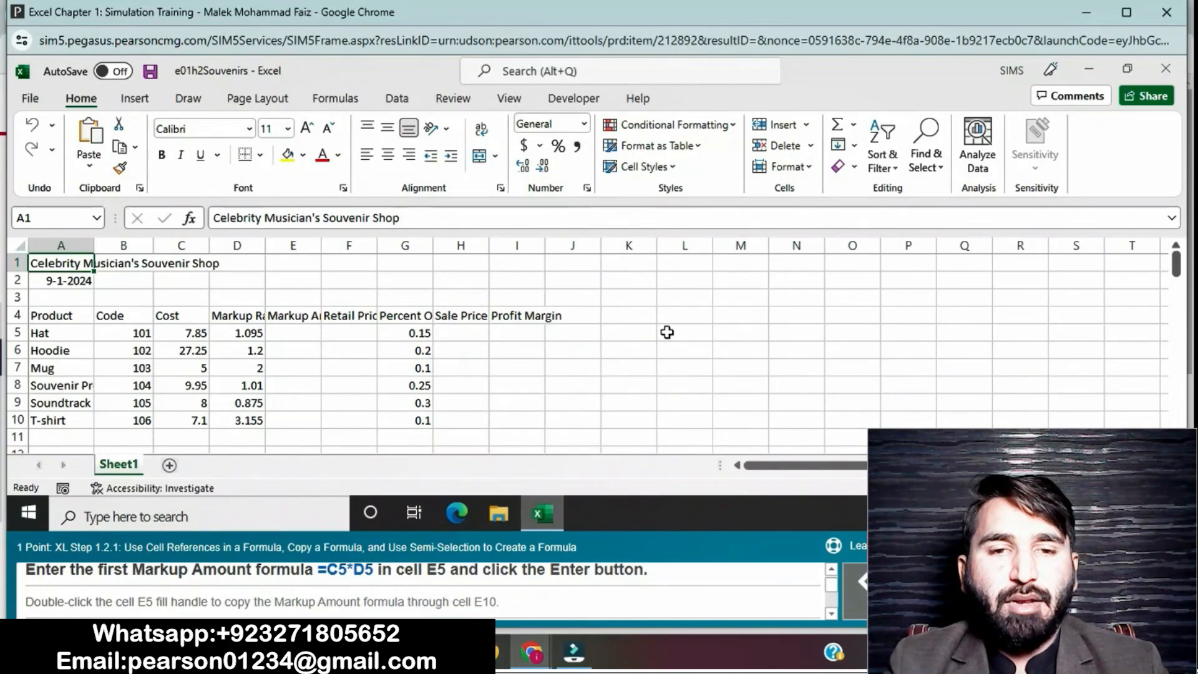
Enter the Markup Amount formula =C5*D5 for the Hat in cell E5
{"action": "left_click", "coordinate": [312, 337]}
{"action": "type", "text": "="}
{"action": "left_click", "coordinate": [200, 336]}
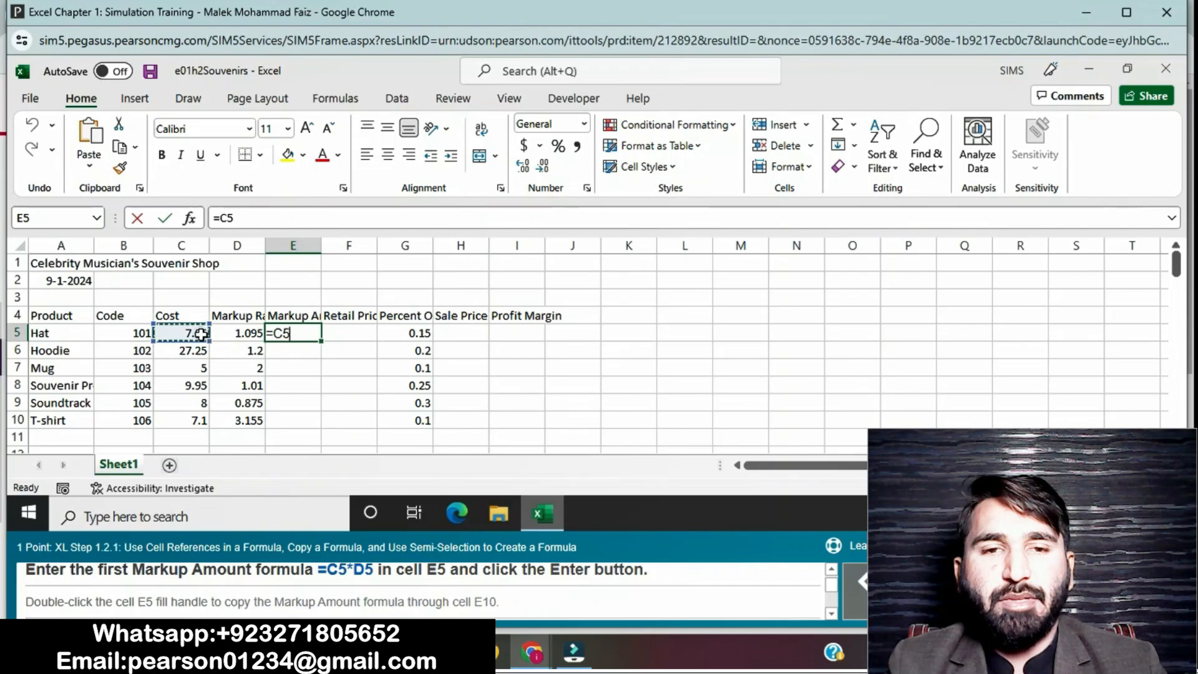
{"action": "type", "text": "*"}
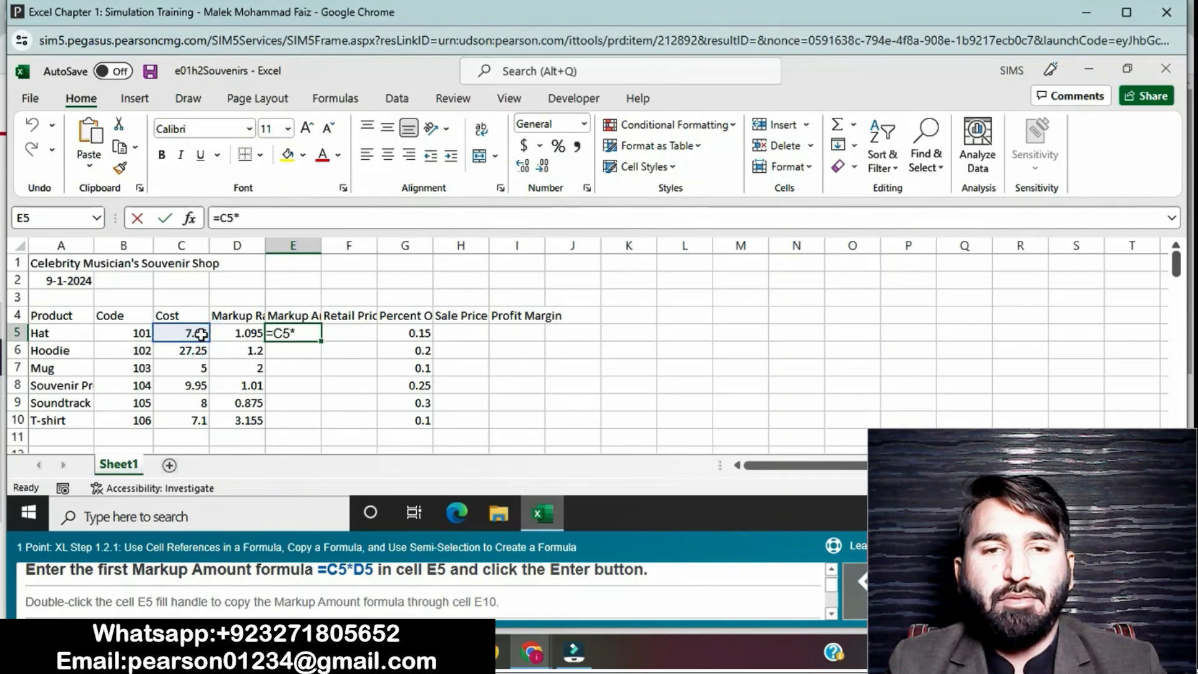
{"action": "left_click", "coordinate": [248, 333]}
{"action": "key", "text": "Return"}
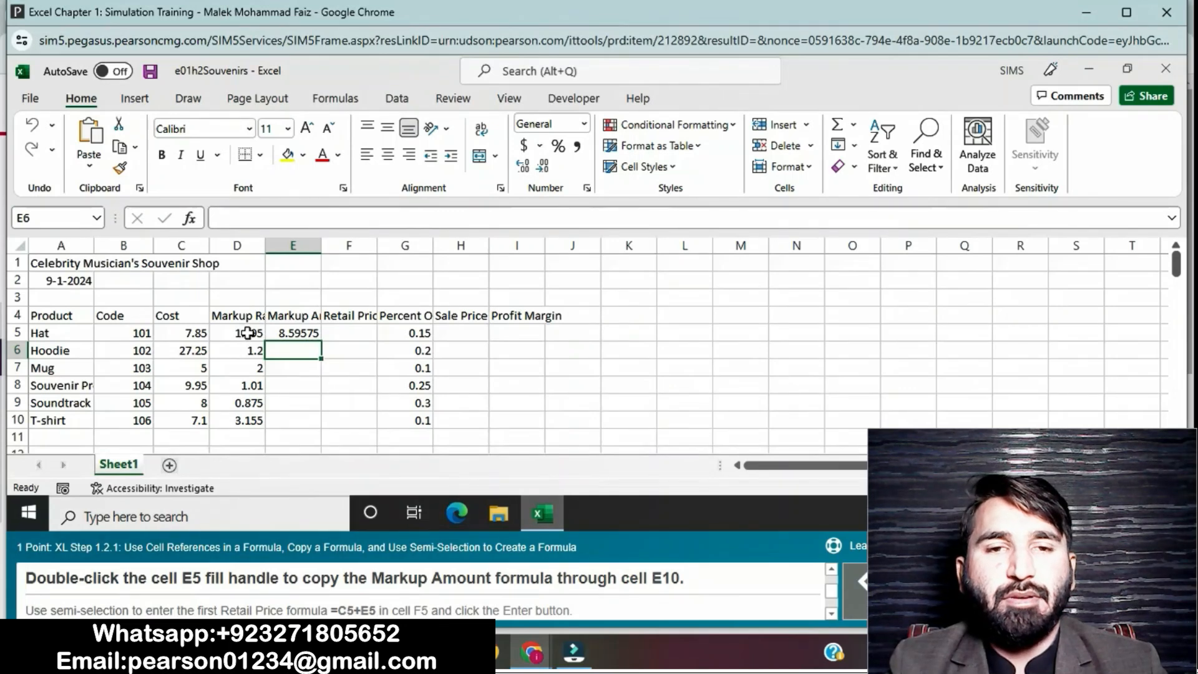
Copy the Markup Amount formula from cell E5 down through cell E10
{"action": "left_click", "coordinate": [285, 331]}
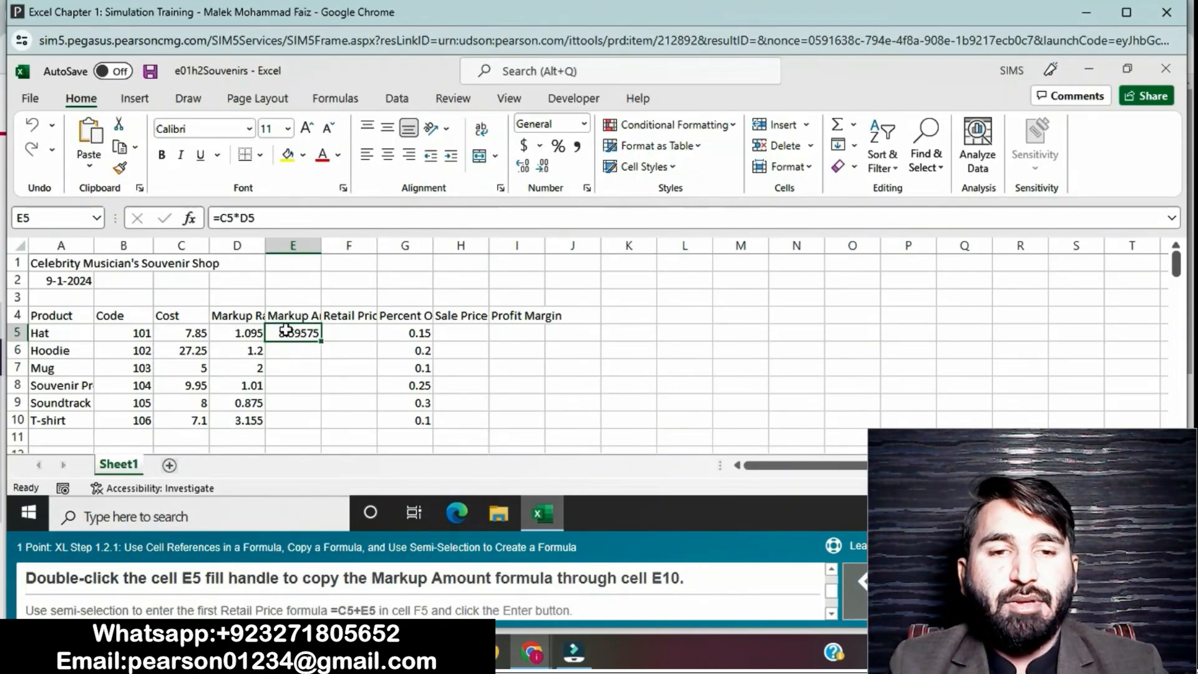
{"action": "left_click_drag", "start_coordinate": [320, 342], "coordinate": [319, 416]}
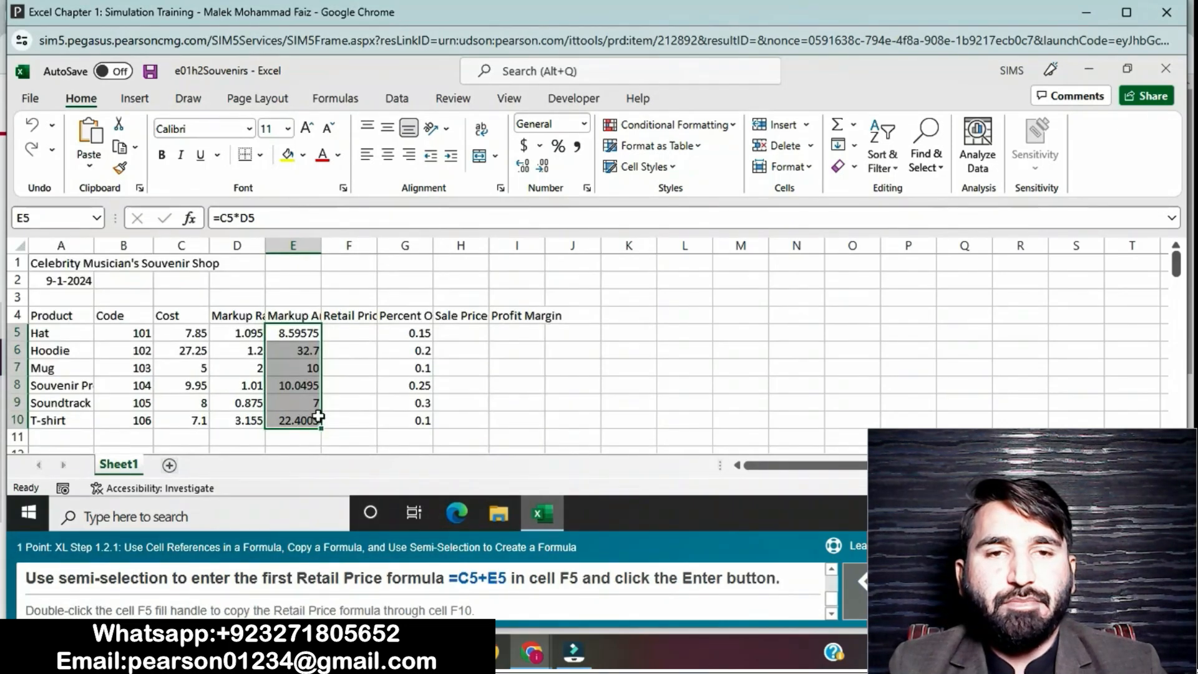
{"action": "left_click", "coordinate": [387, 404]}
Enter the Retail Price formula =C5+E5 in cell F5, using semi-selection for the cell references
{"action": "left_click", "coordinate": [355, 332]}
{"action": "type", "text": "="}
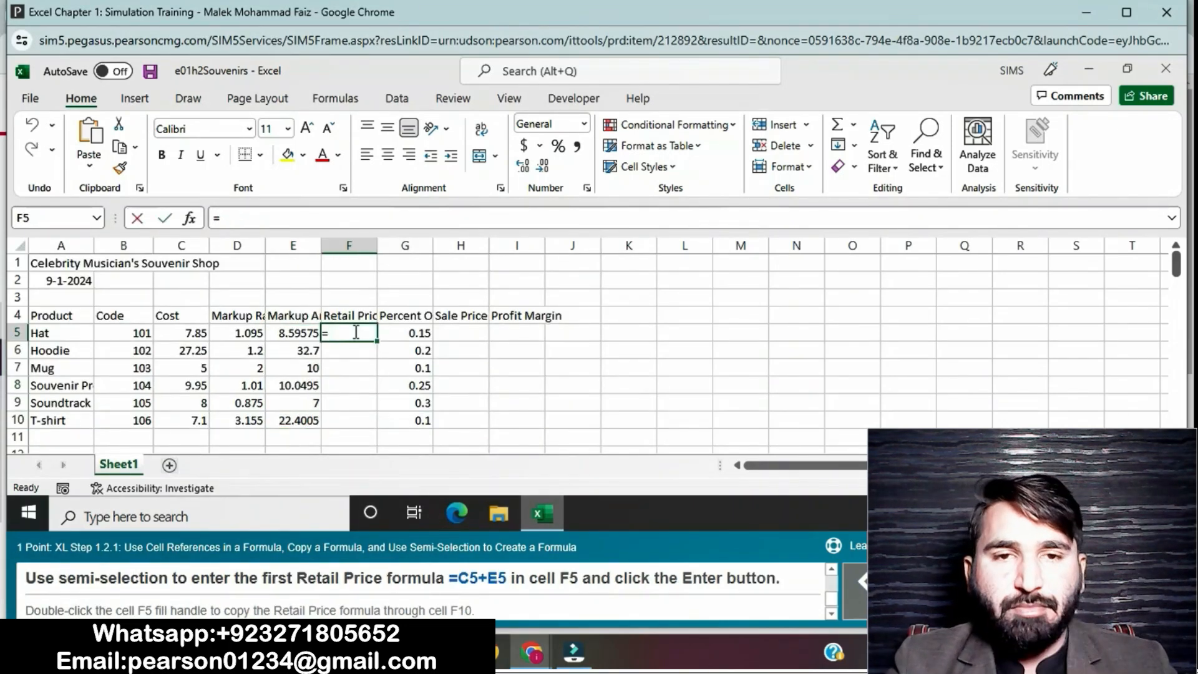
{"action": "left_click", "coordinate": [201, 332]}
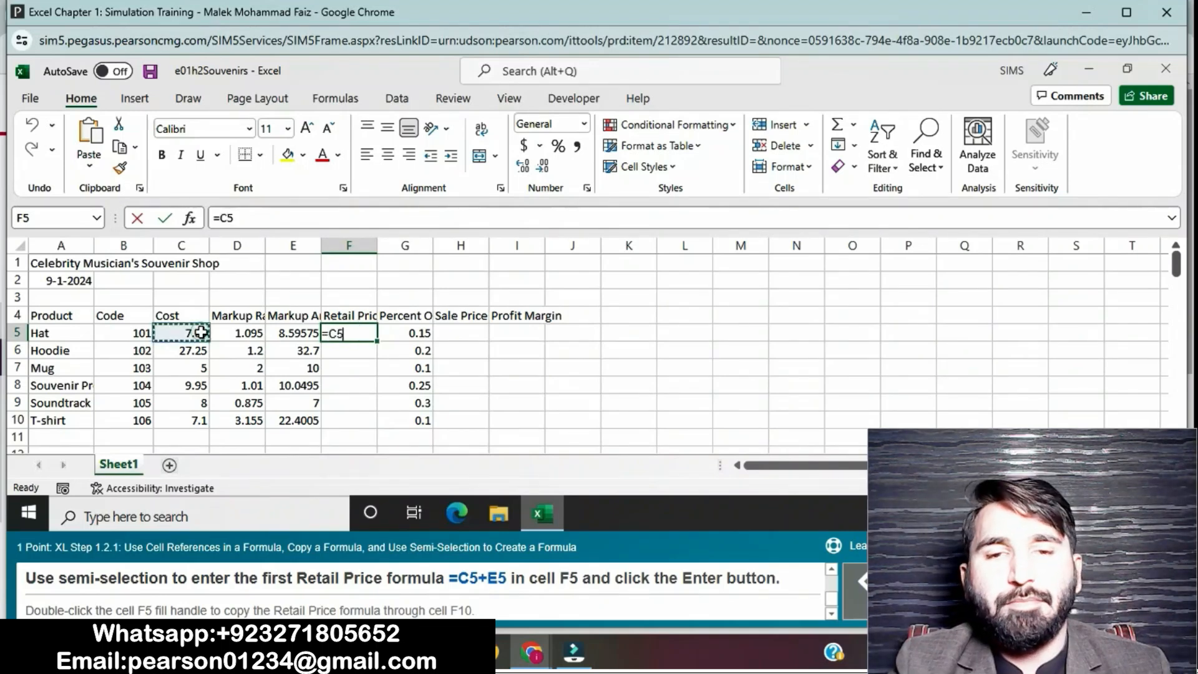
{"action": "type", "text": "+"}
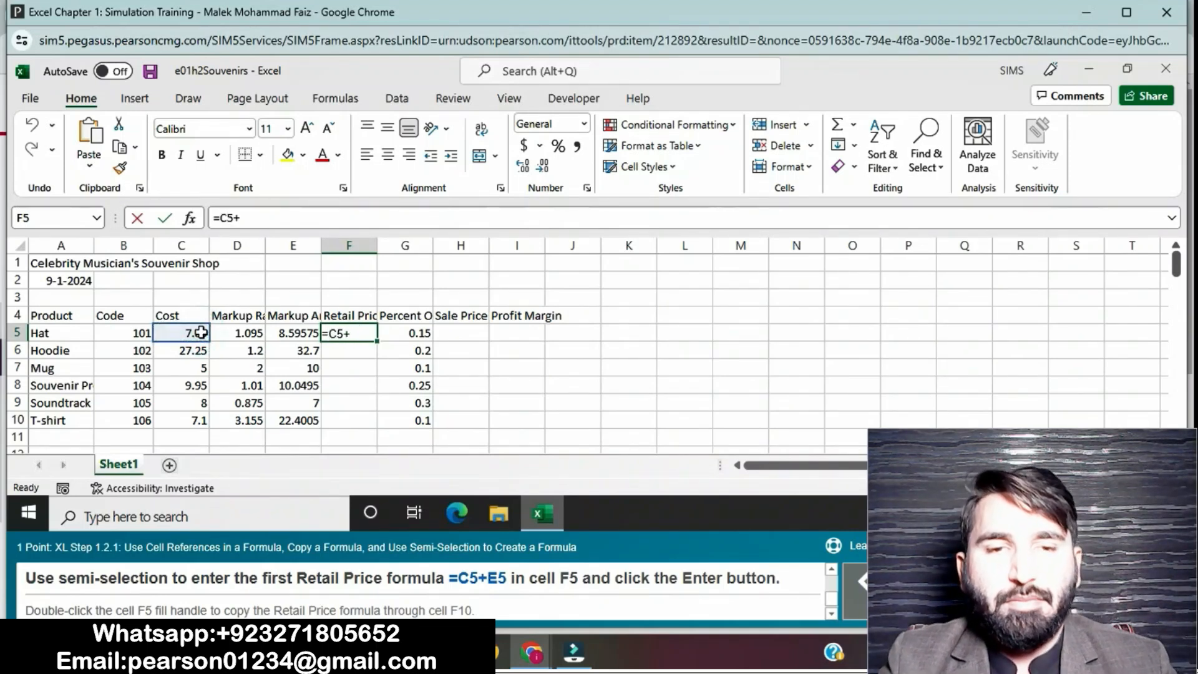
{"action": "left_click", "coordinate": [283, 330]}
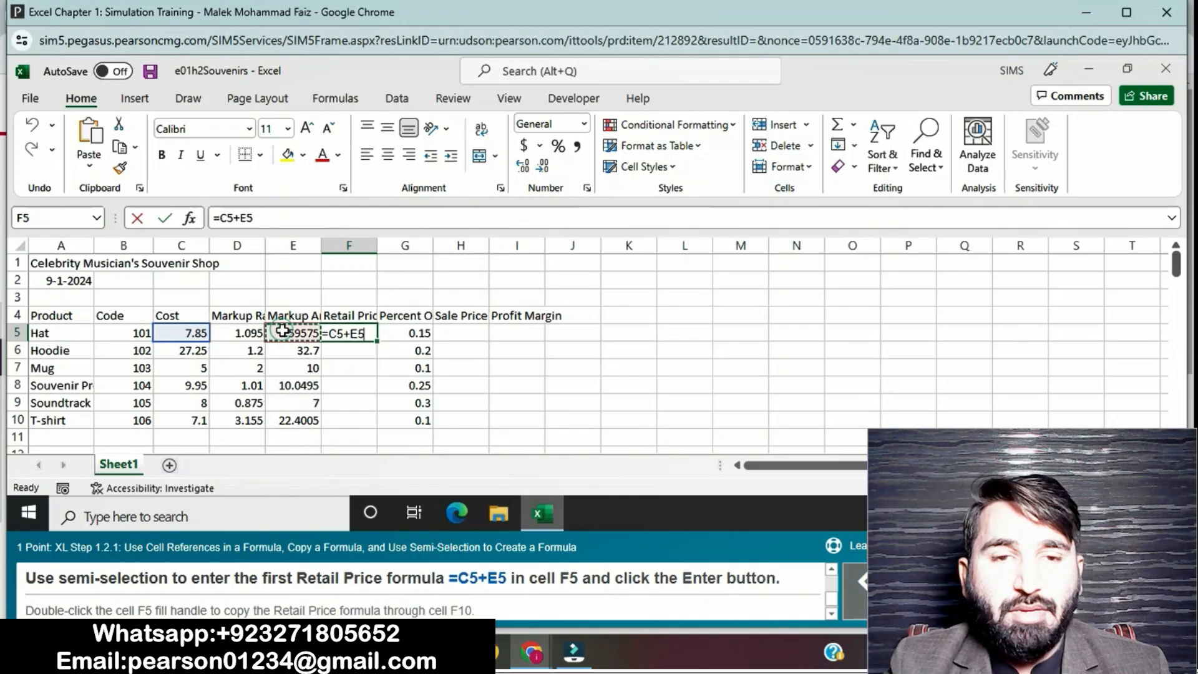
{"action": "key", "text": "Return"}
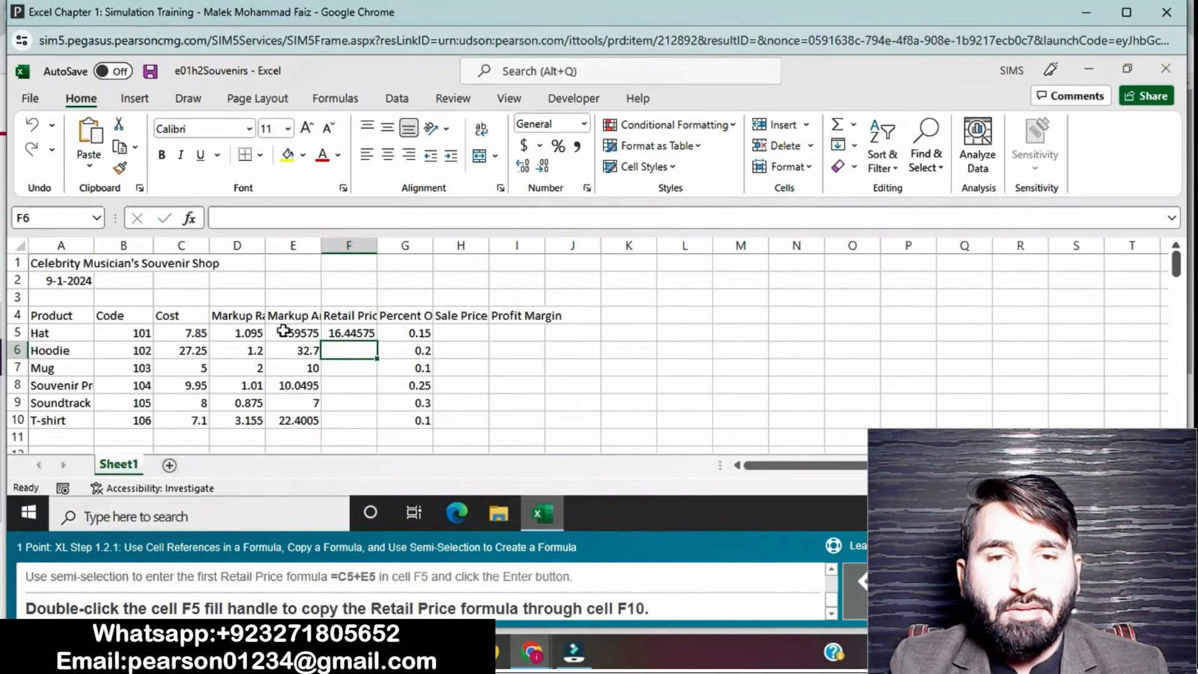
Copy the Retail Price formula from cell F5 down through cell F10
{"action": "left_click", "coordinate": [363, 333]}
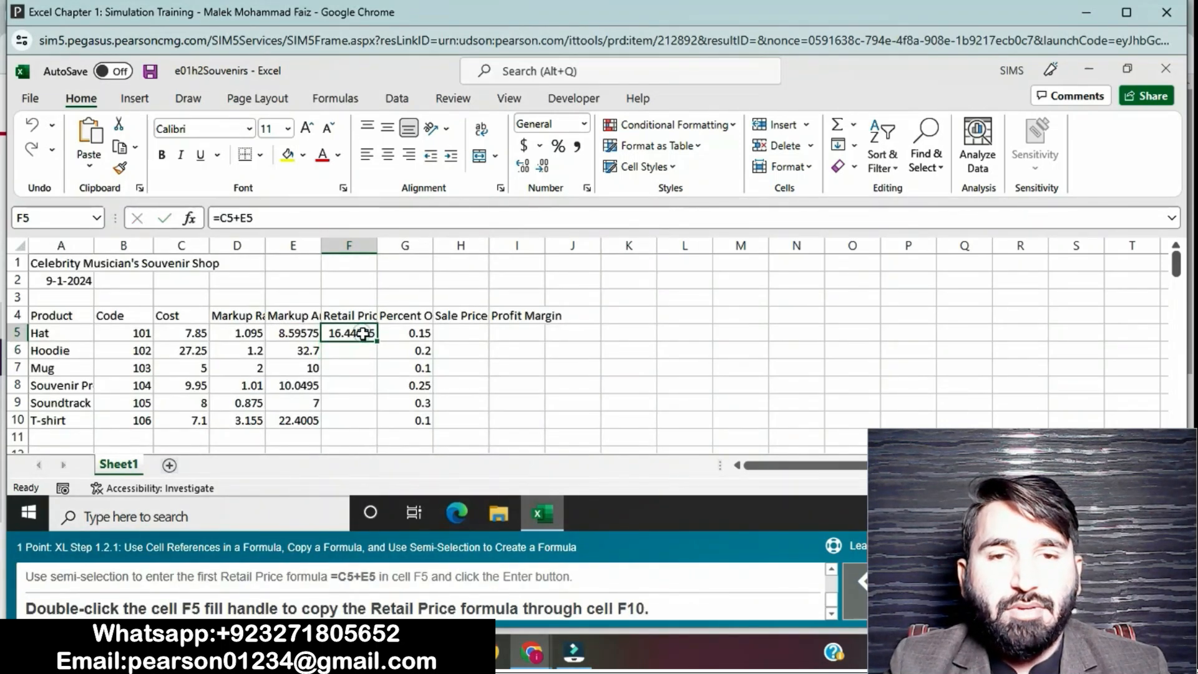
{"action": "double_click", "coordinate": [379, 345]}
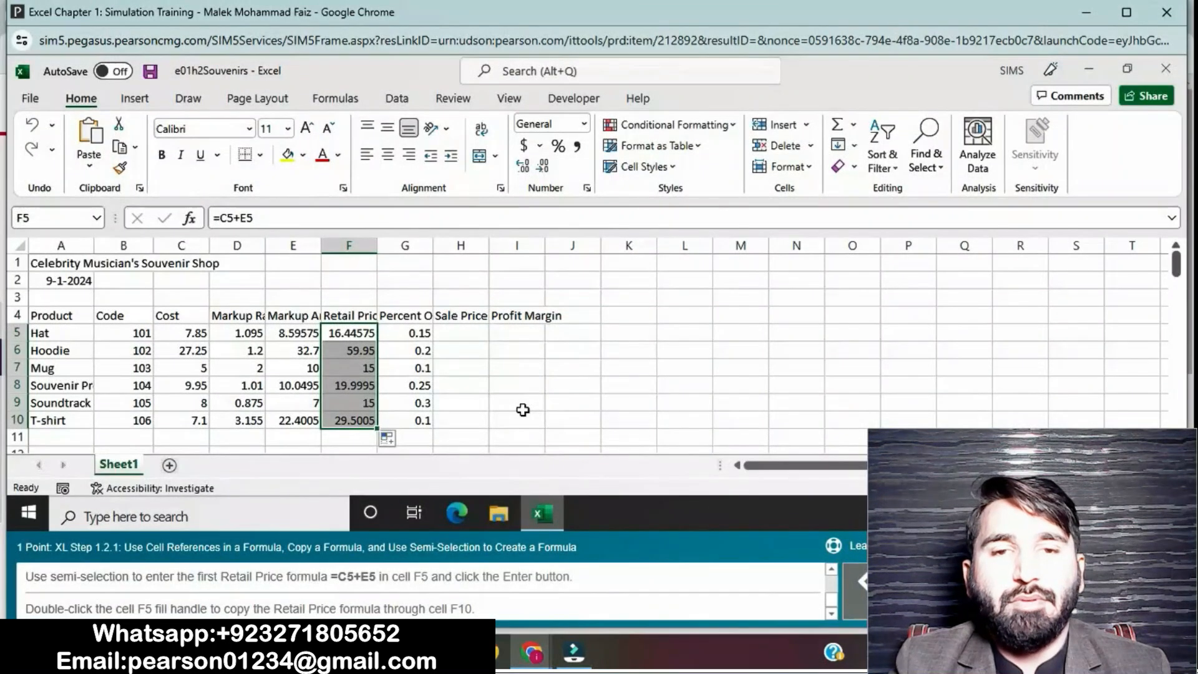
{"action": "left_click", "coordinate": [523, 409]}
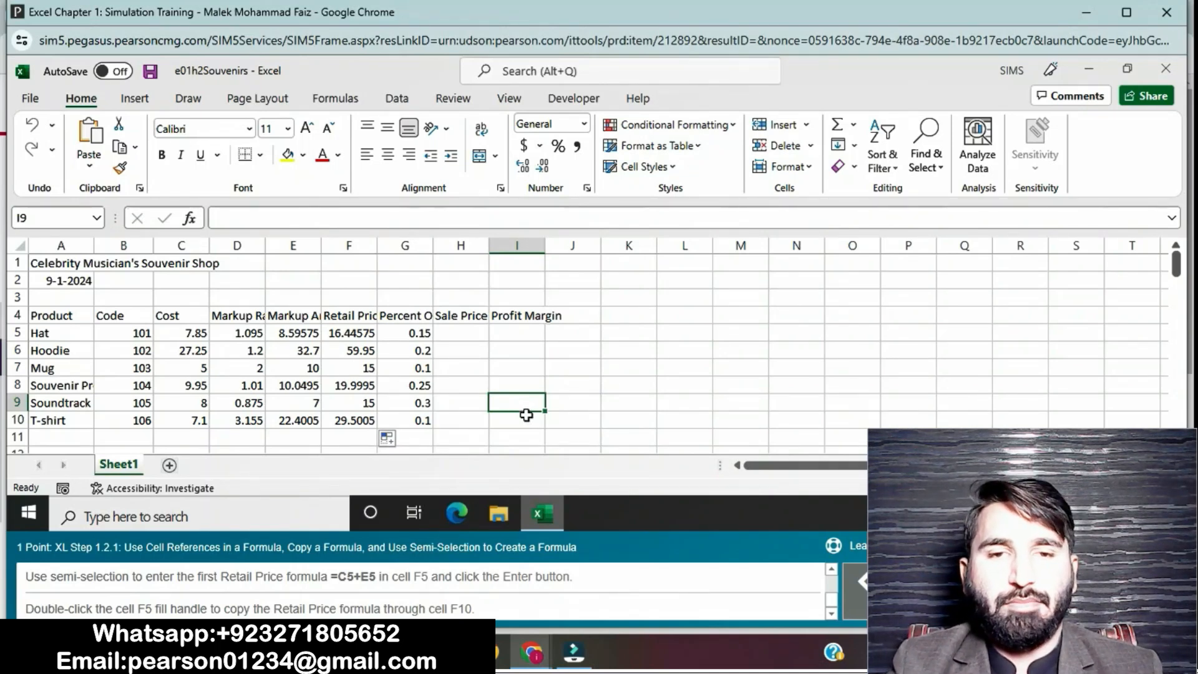
{"action": "scroll", "coordinate": [526, 415], "scroll_direction": "down", "scroll_amount": 6}
{"action": "scroll", "coordinate": [526, 415], "scroll_direction": "up", "scroll_amount": 6}
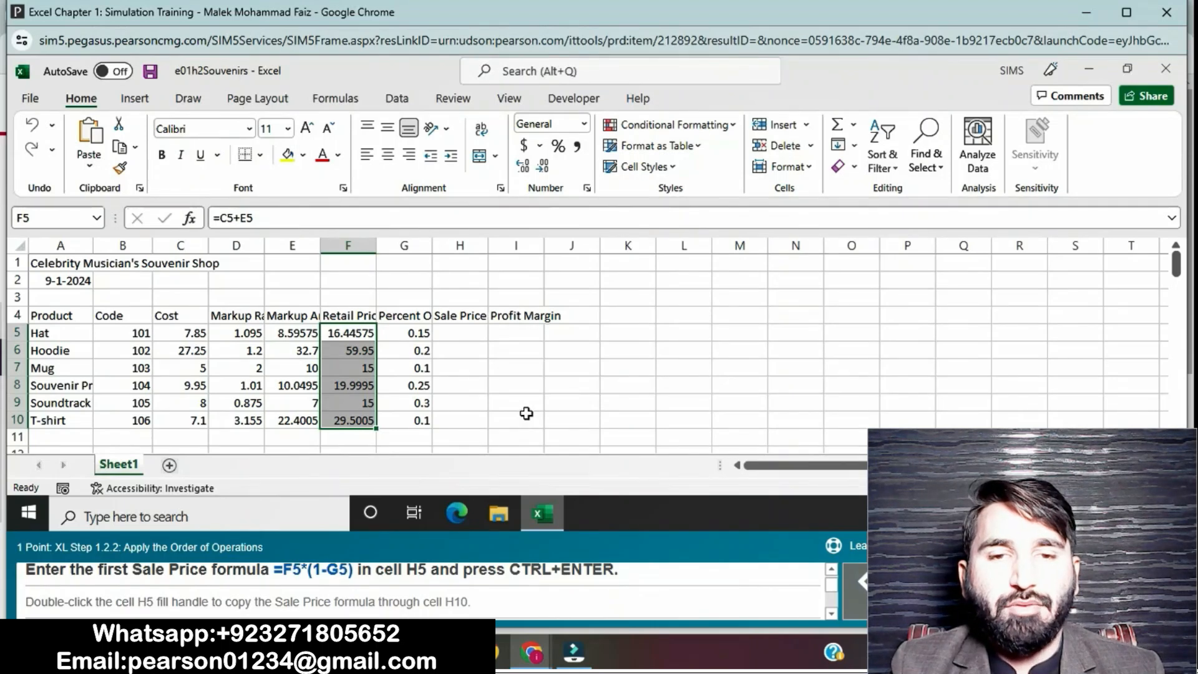
Enter the Sale Price formula =F5*(1-G5) for the Hat in cell H5
{"action": "left_click", "coordinate": [469, 337]}
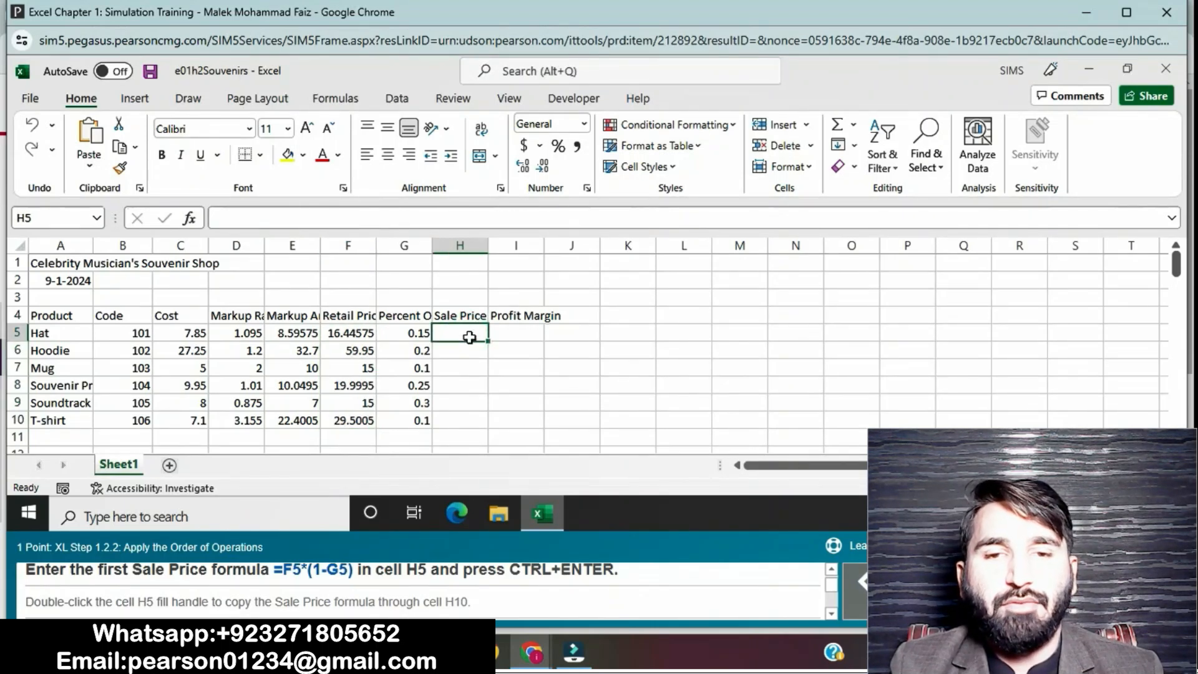
{"action": "type", "text": "="}
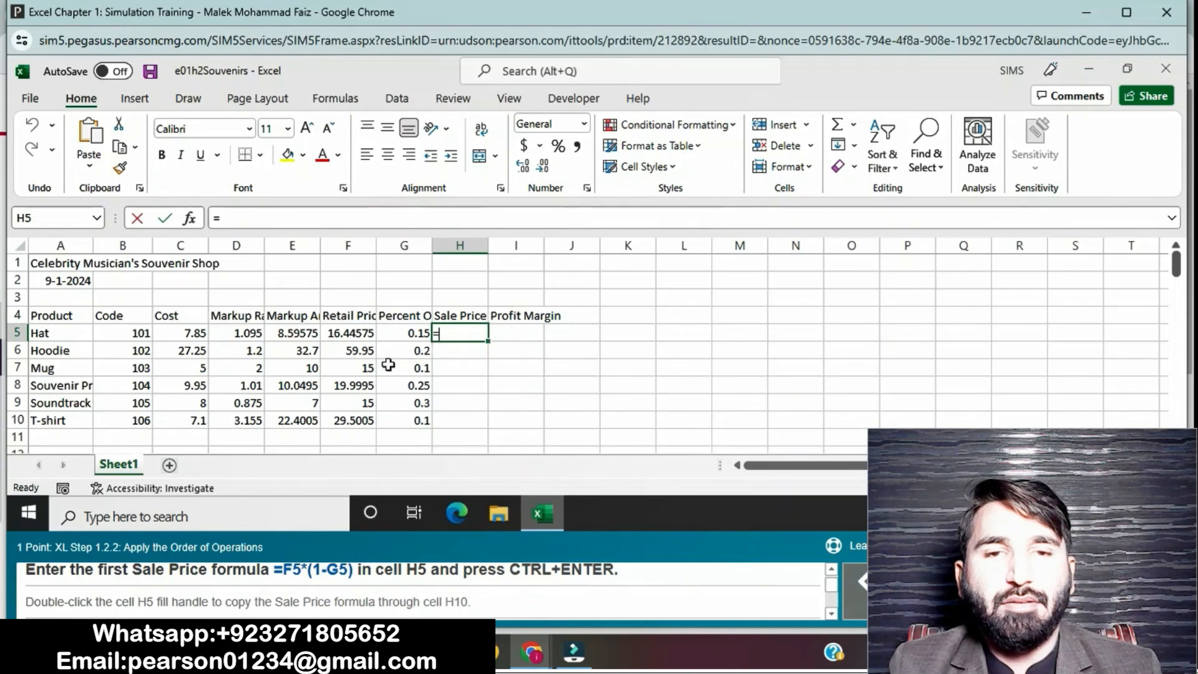
{"action": "left_click", "coordinate": [353, 335]}
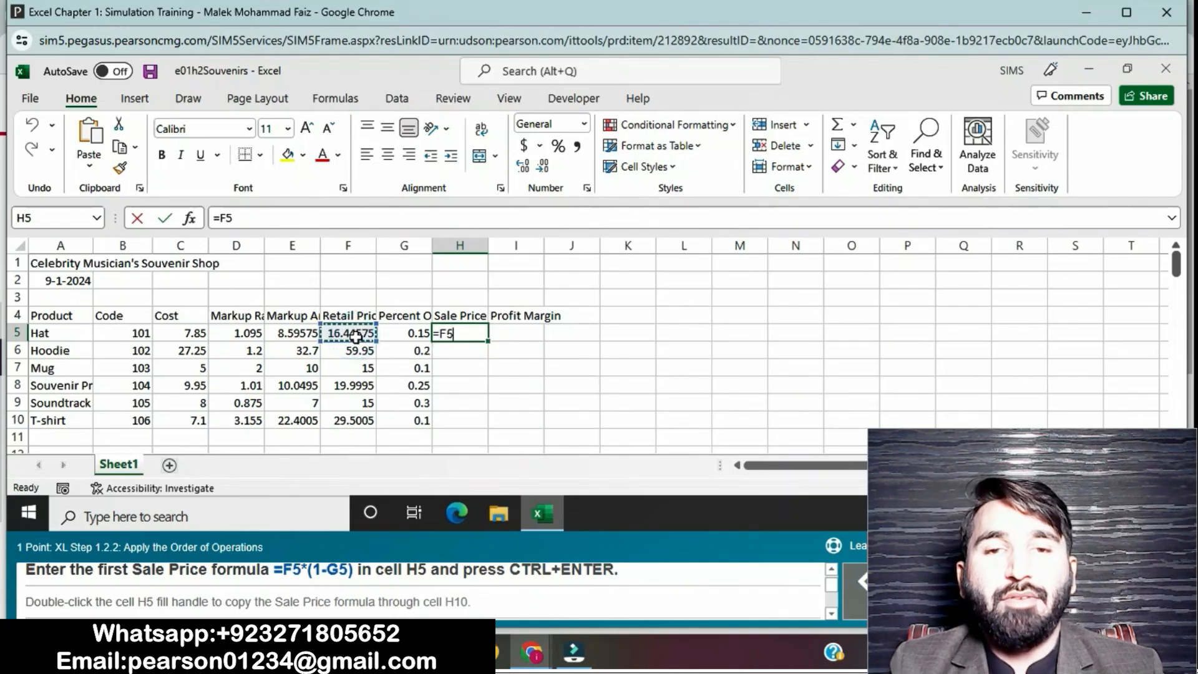
{"action": "type", "text": "*"}
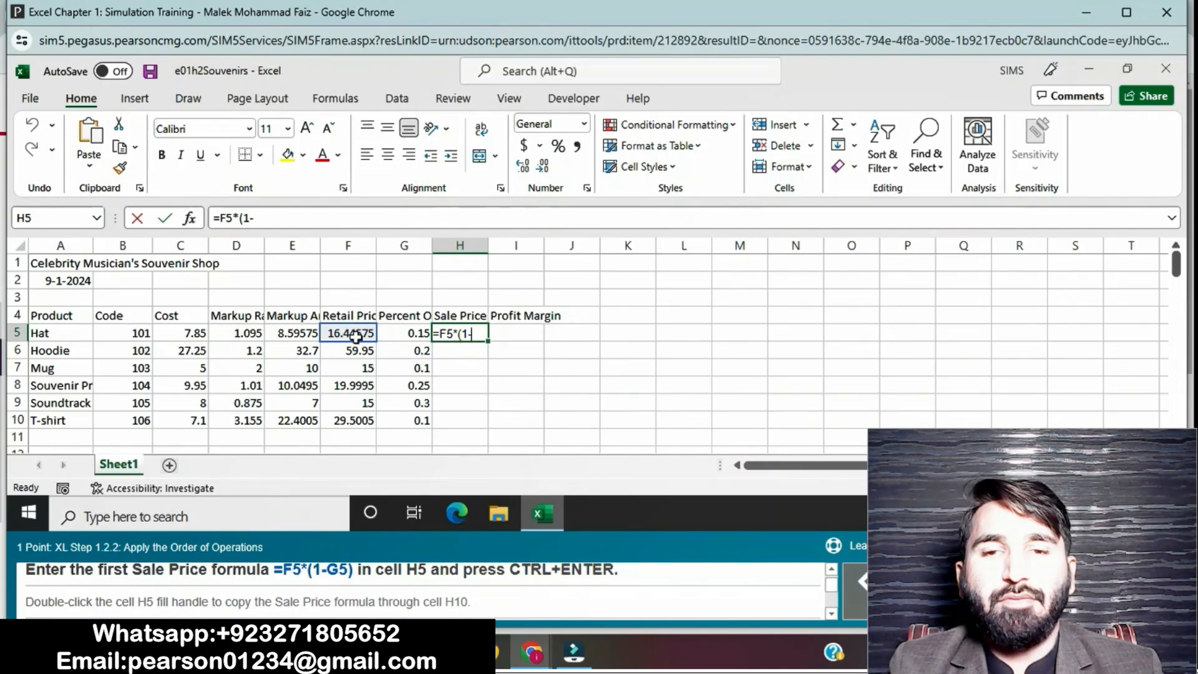
{"action": "left_click", "coordinate": [399, 335]}
{"action": "type", "text": ")"}
{"action": "key", "text": "Return"}
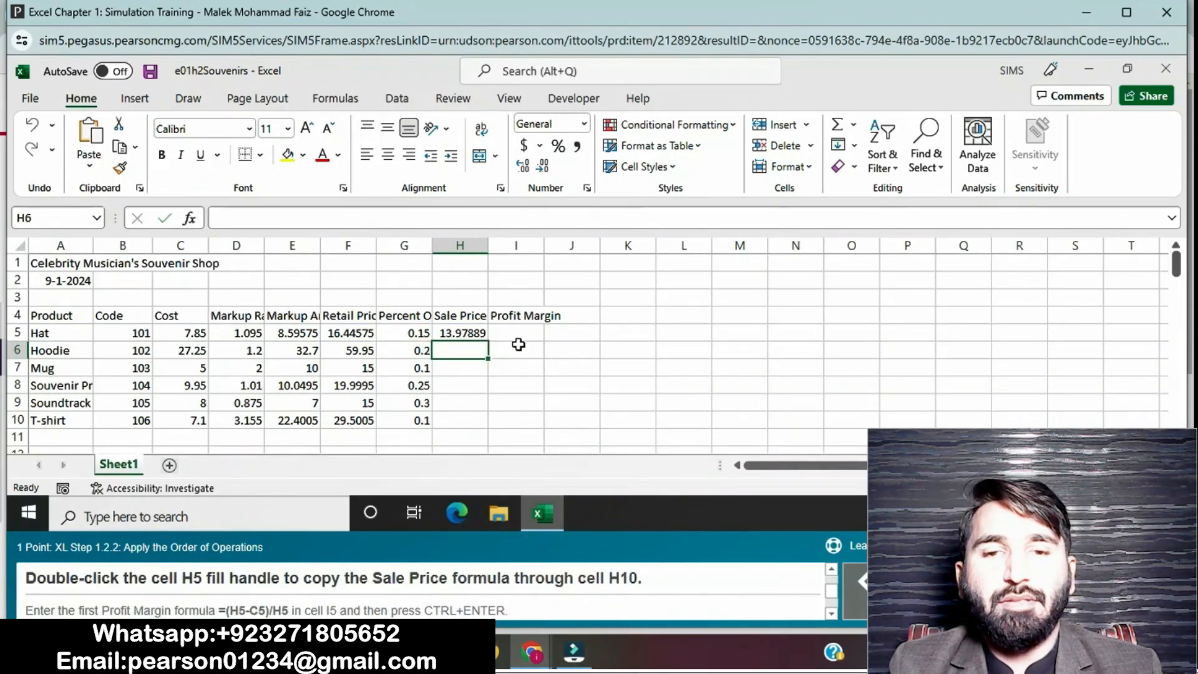
Copy the Sale Price formula from cell H5 down through cell H10
{"action": "left_click", "coordinate": [482, 337]}
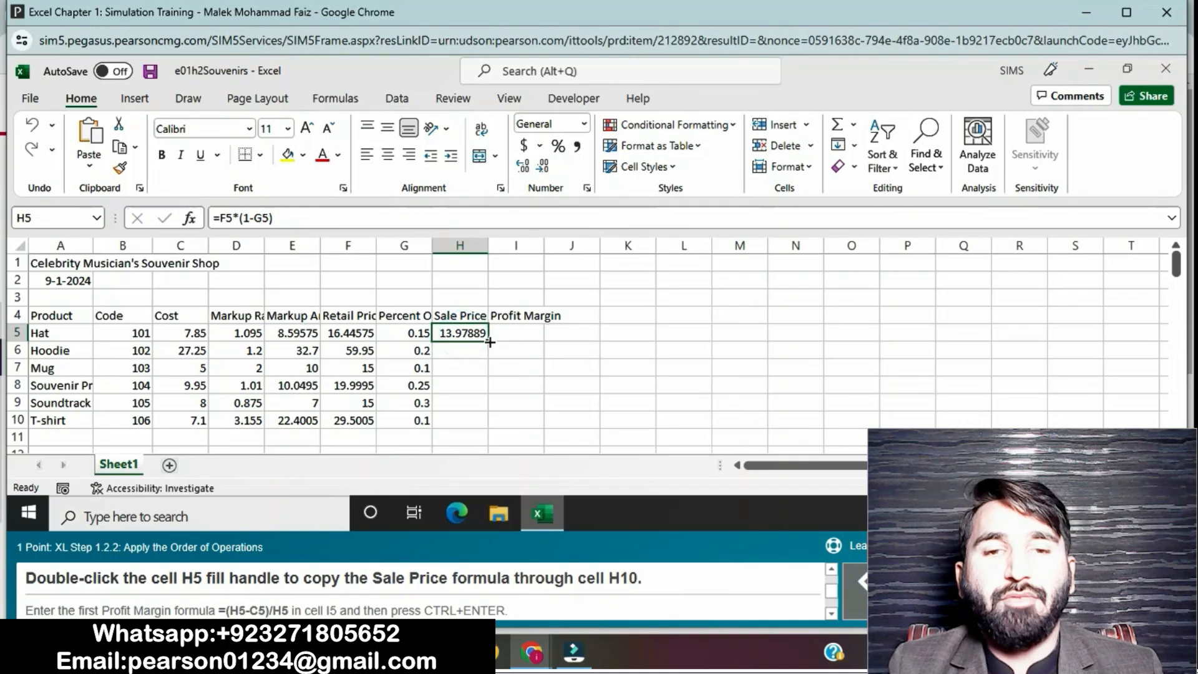
{"action": "left_click_drag", "start_coordinate": [487, 340], "coordinate": [470, 432]}
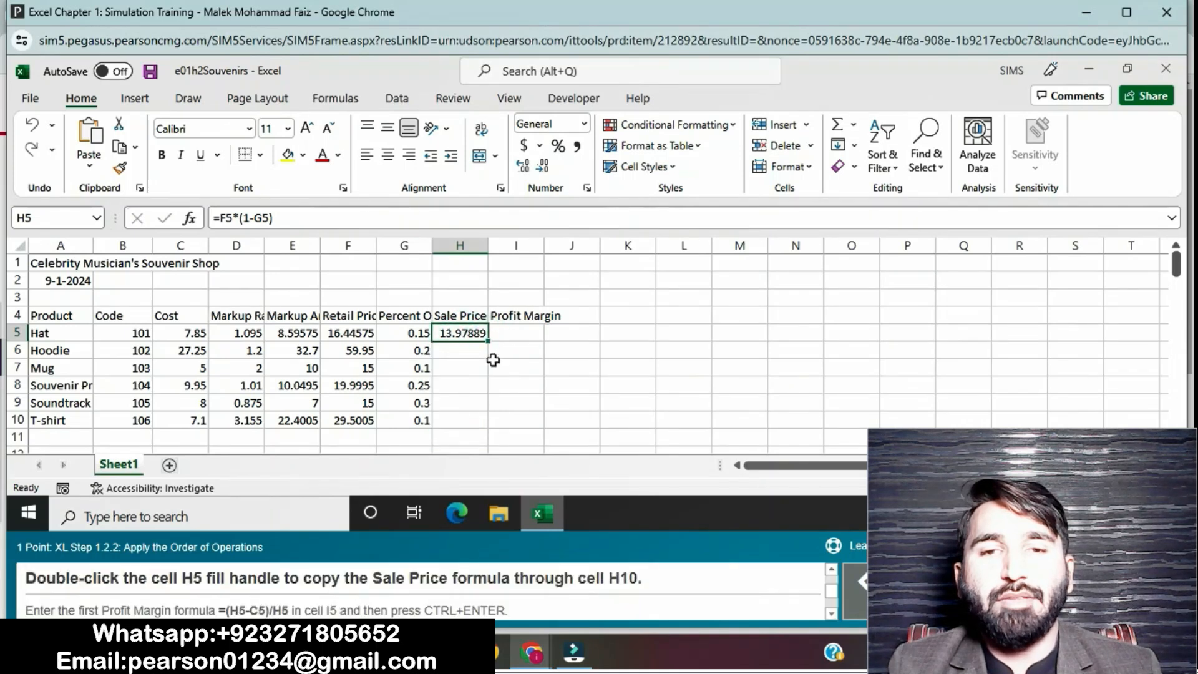
{"action": "left_click_drag", "start_coordinate": [488, 341], "coordinate": [480, 411]}
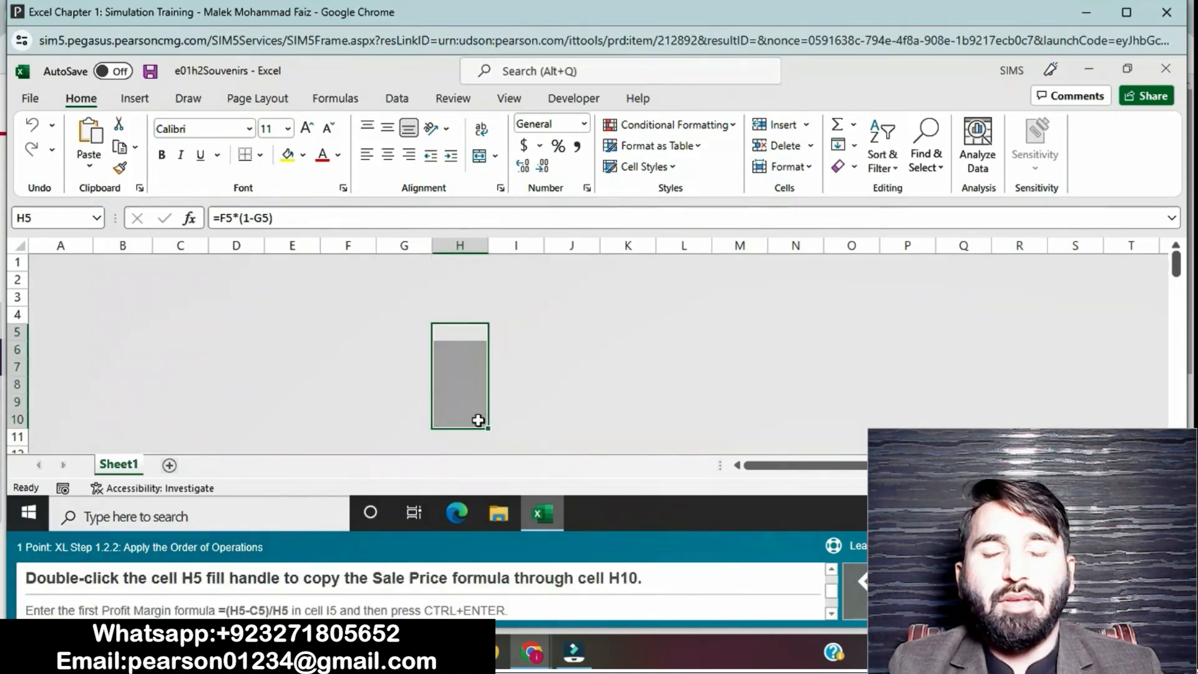
{"action": "left_click", "coordinate": [594, 366]}
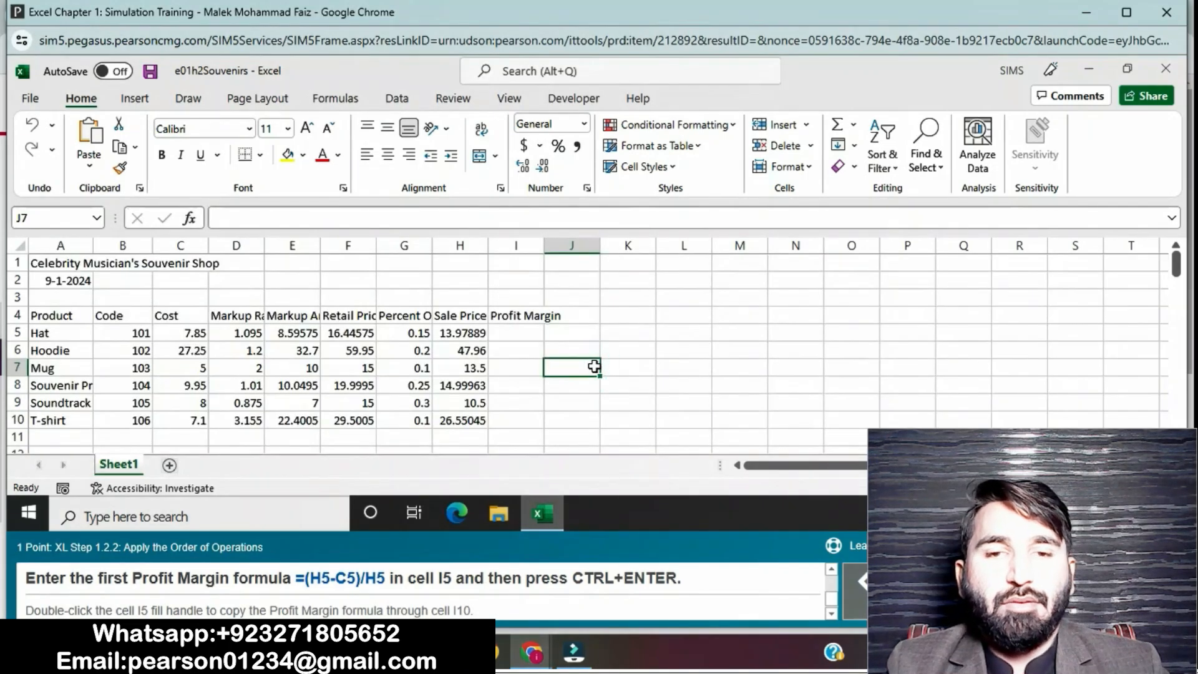
Enter the Profit Margin formula =(H5-C5)/H5 for the Hat in cell I5 and copy it down through cell I10
{"action": "left_click", "coordinate": [528, 333]}
{"action": "type", "text": "="}
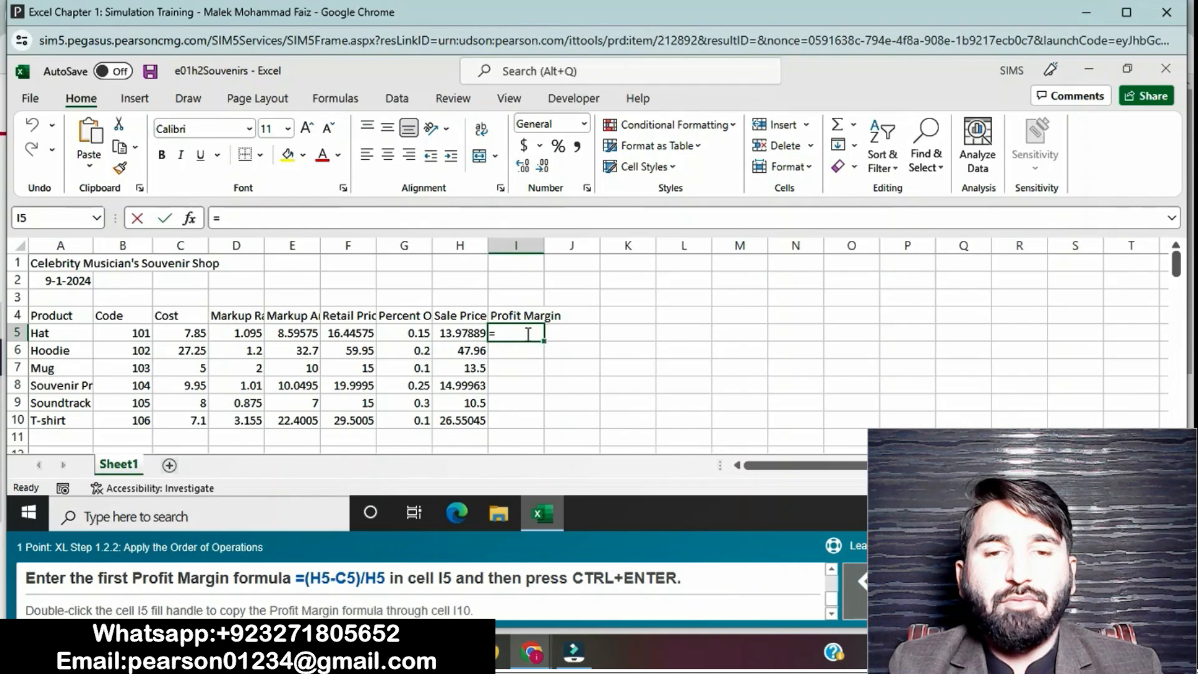
{"action": "type", "text": "("}
{"action": "left_click", "coordinate": [459, 336]}
{"action": "type", "text": "-"}
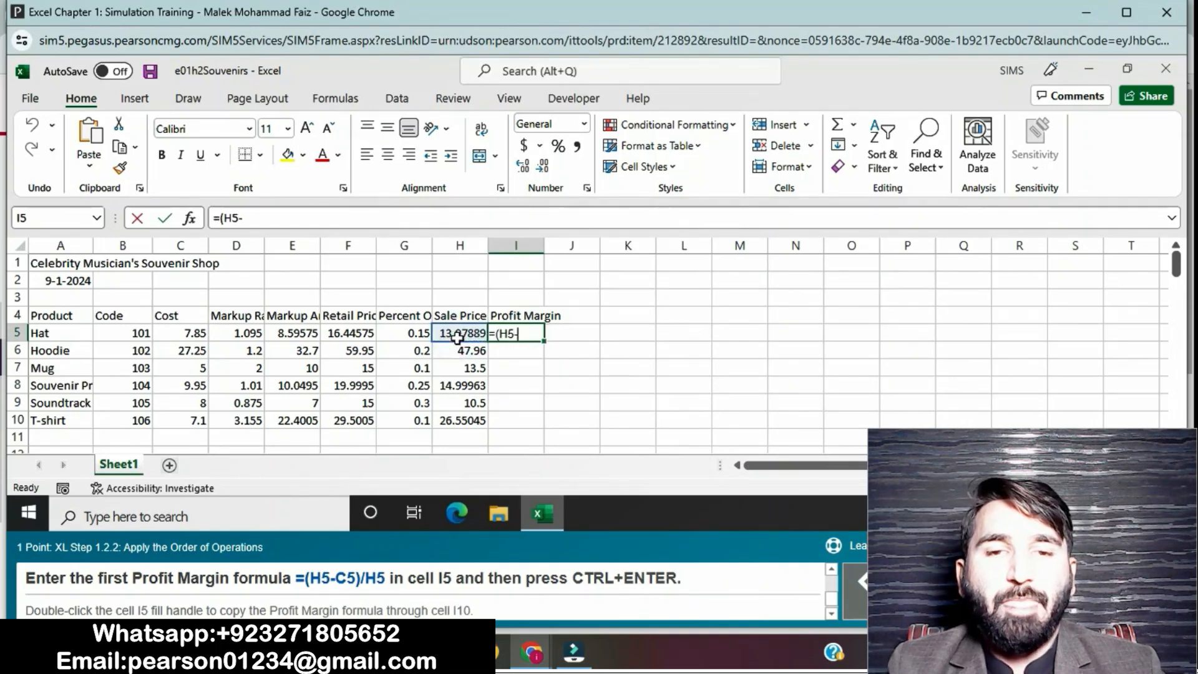
{"action": "left_click", "coordinate": [157, 336]}
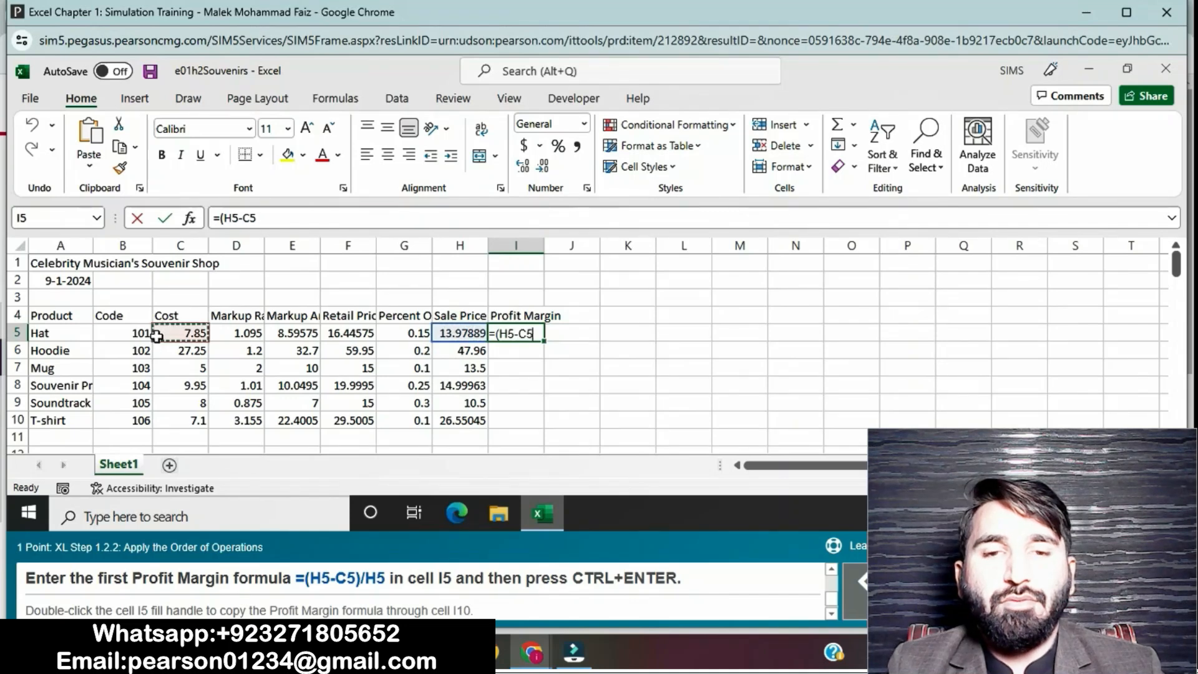
{"action": "type", "text": ")/"}
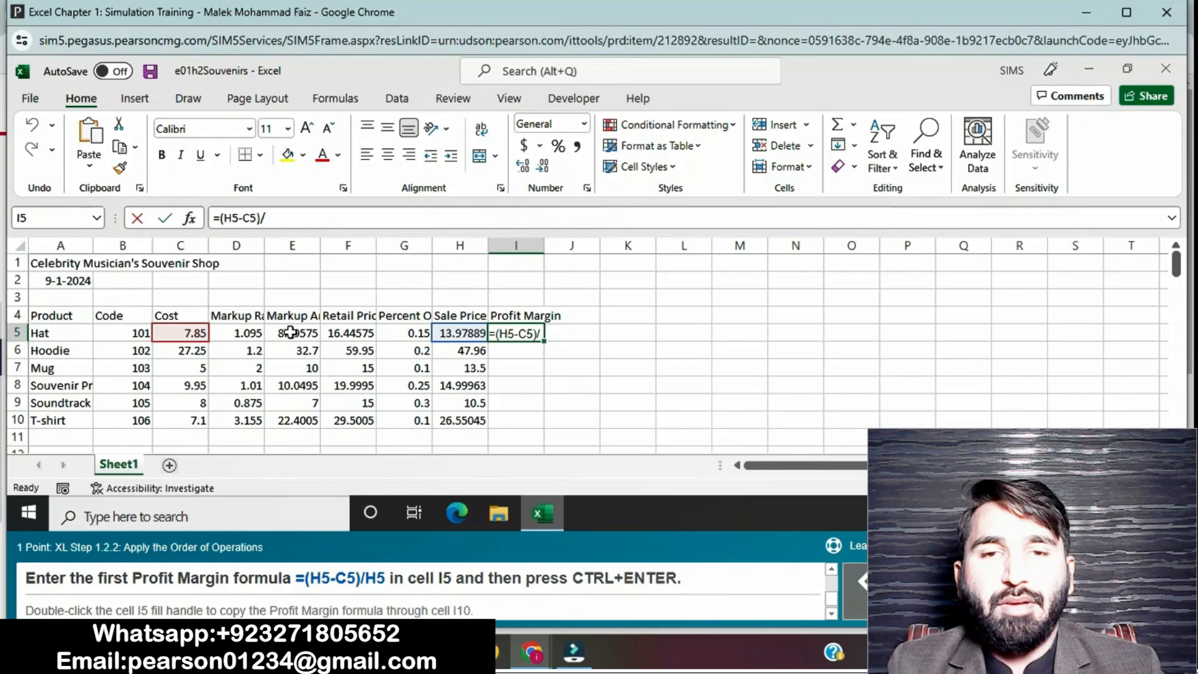
{"action": "left_click", "coordinate": [449, 332]}
{"action": "key", "text": "Return"}
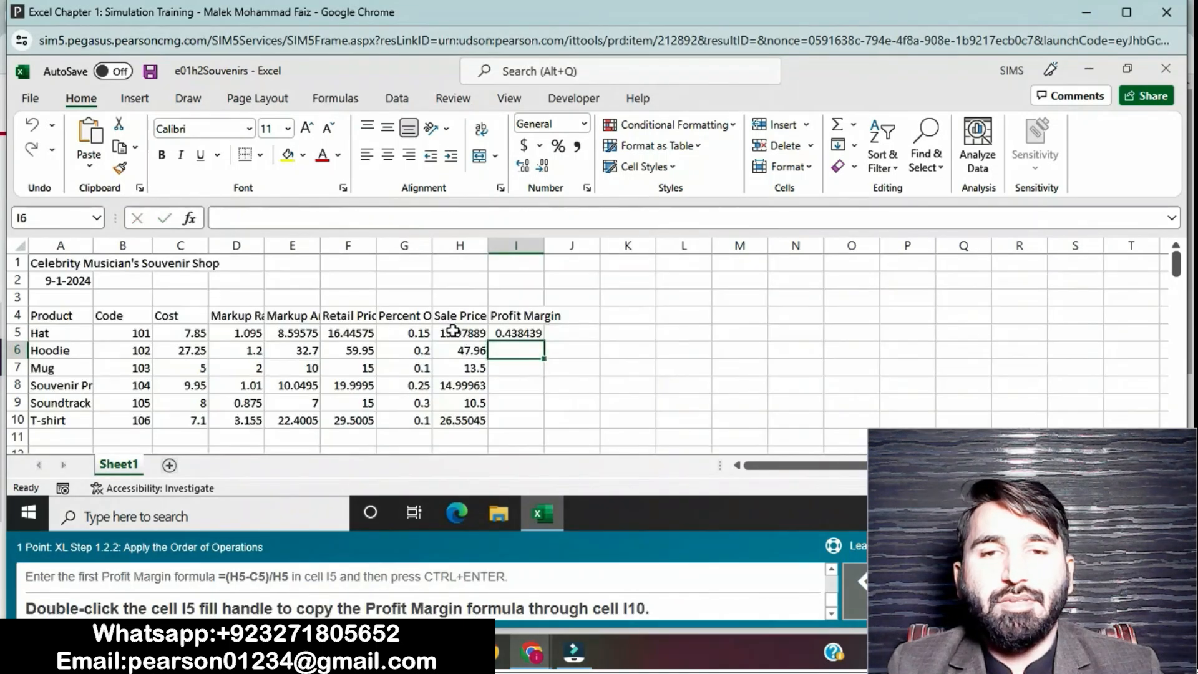
{"action": "left_click", "coordinate": [523, 333]}
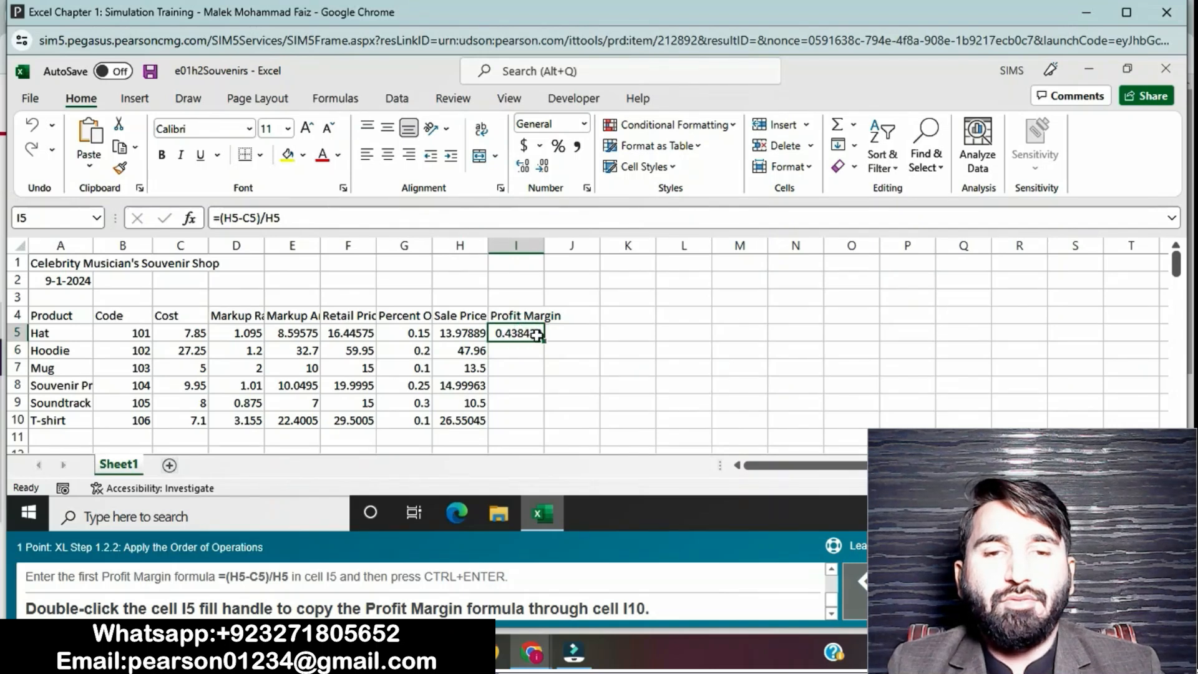
{"action": "left_click_drag", "start_coordinate": [545, 341], "coordinate": [532, 424]}
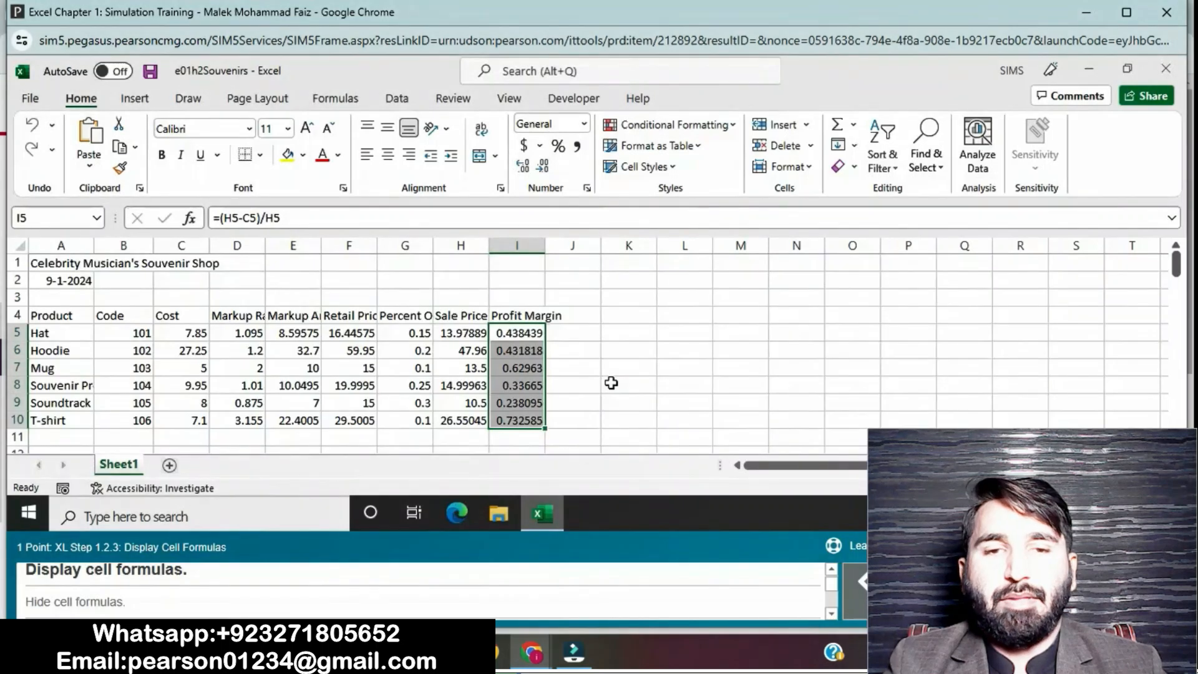
Display the cell formulas in the worksheet and hide them again
{"action": "left_click", "coordinate": [331, 100]}
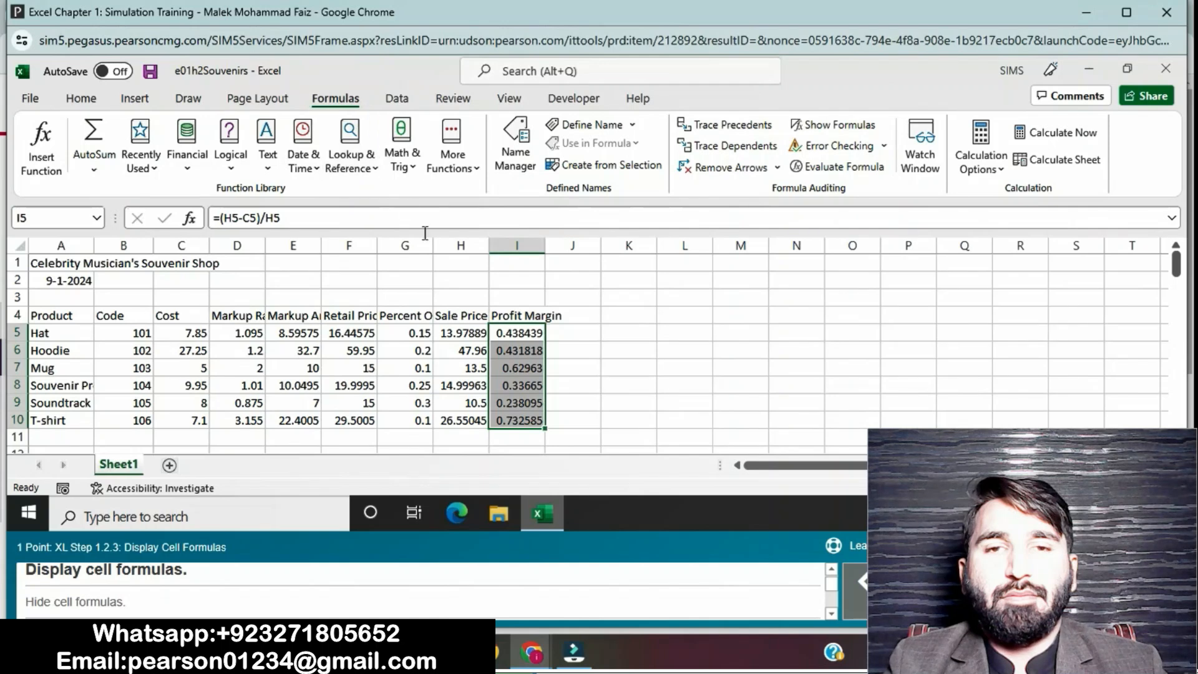
{"action": "left_click", "coordinate": [702, 349]}
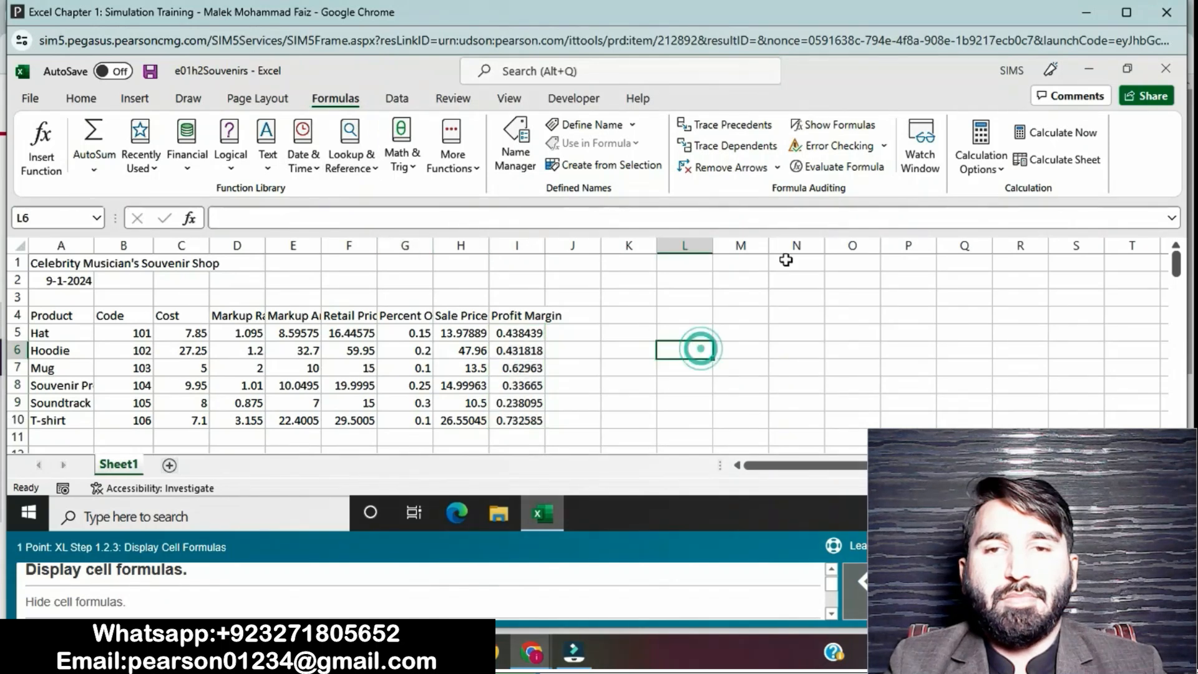
{"action": "left_click", "coordinate": [825, 130]}
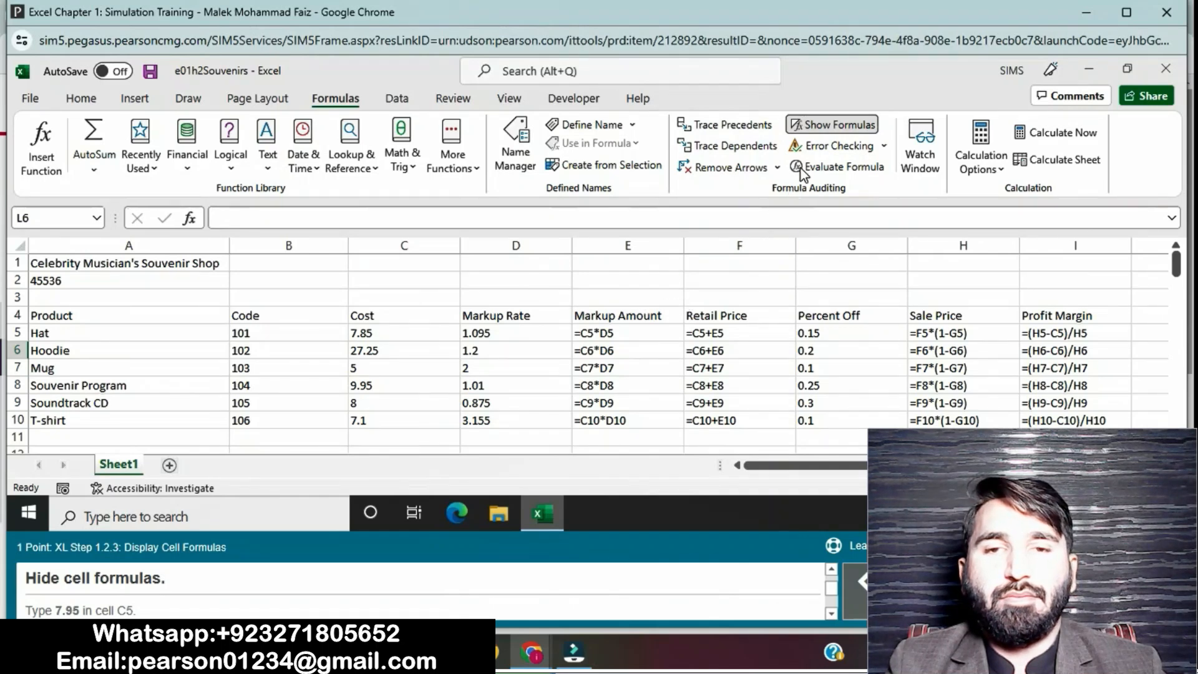
{"action": "left_click", "coordinate": [819, 126]}
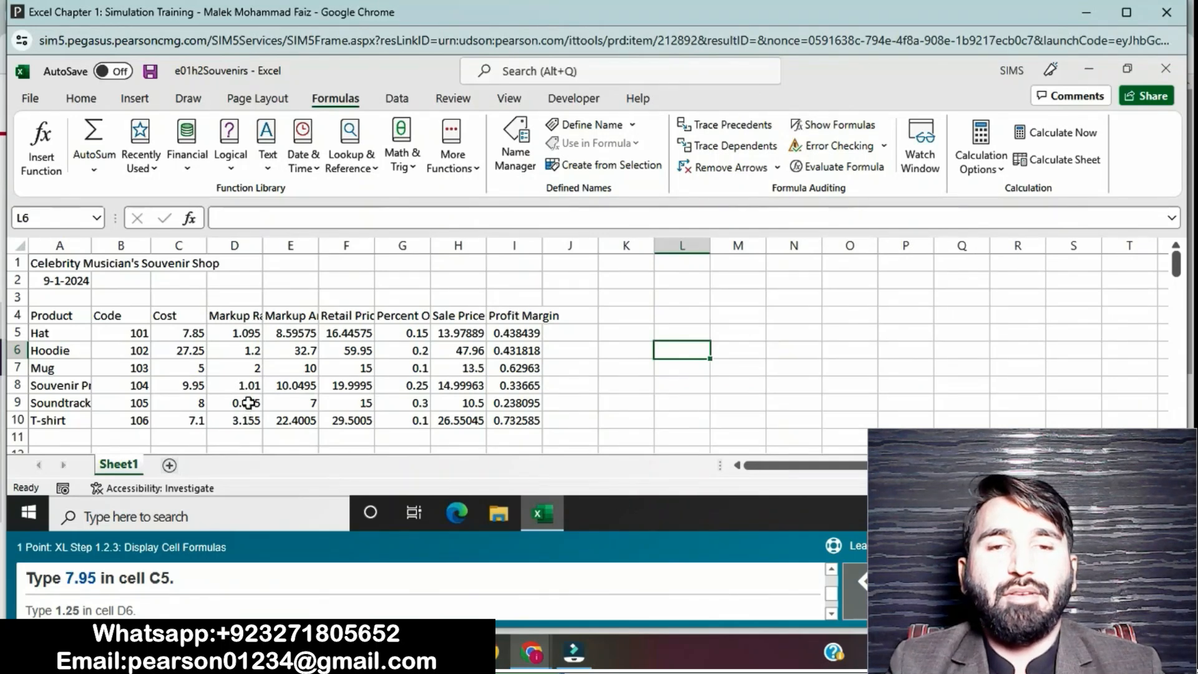
Change the Hat's cost in cell C5 to 7.95
{"action": "left_click", "coordinate": [193, 332]}
{"action": "left_click", "coordinate": [228, 216]}
{"action": "key", "text": "BackSpace"}
{"action": "type", "text": "9"}
{"action": "key", "text": "Return"}
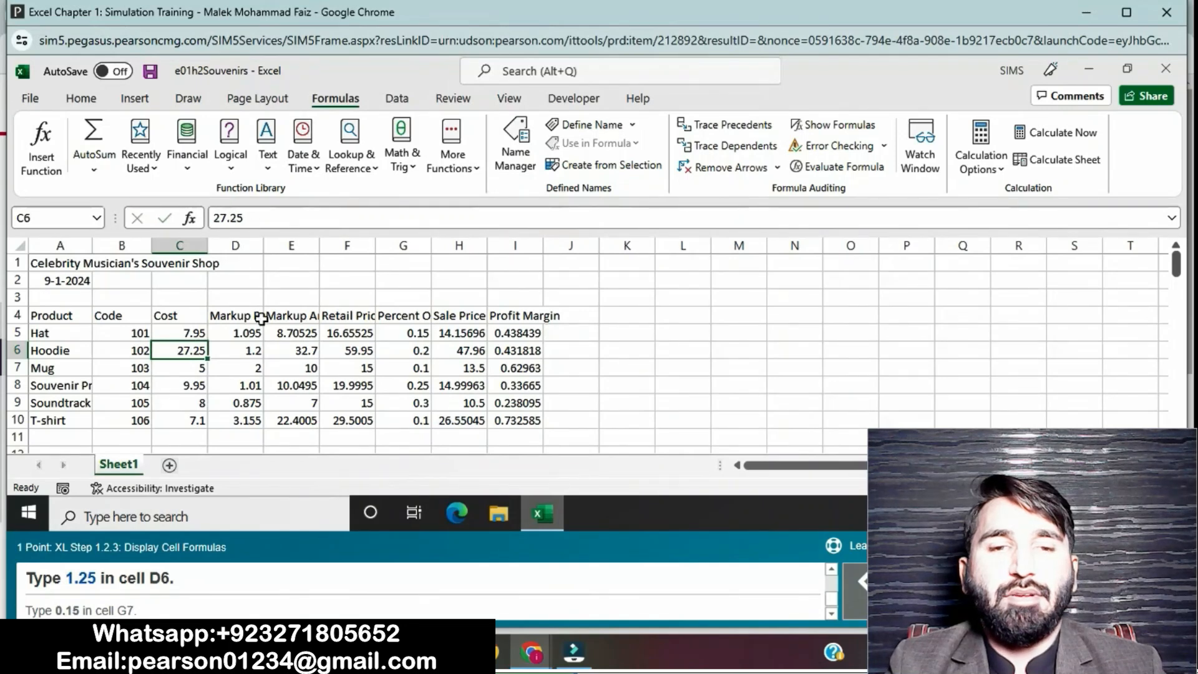
Change the Hoodie's markup rate in cell D6 to 1.25
{"action": "left_click", "coordinate": [235, 349]}
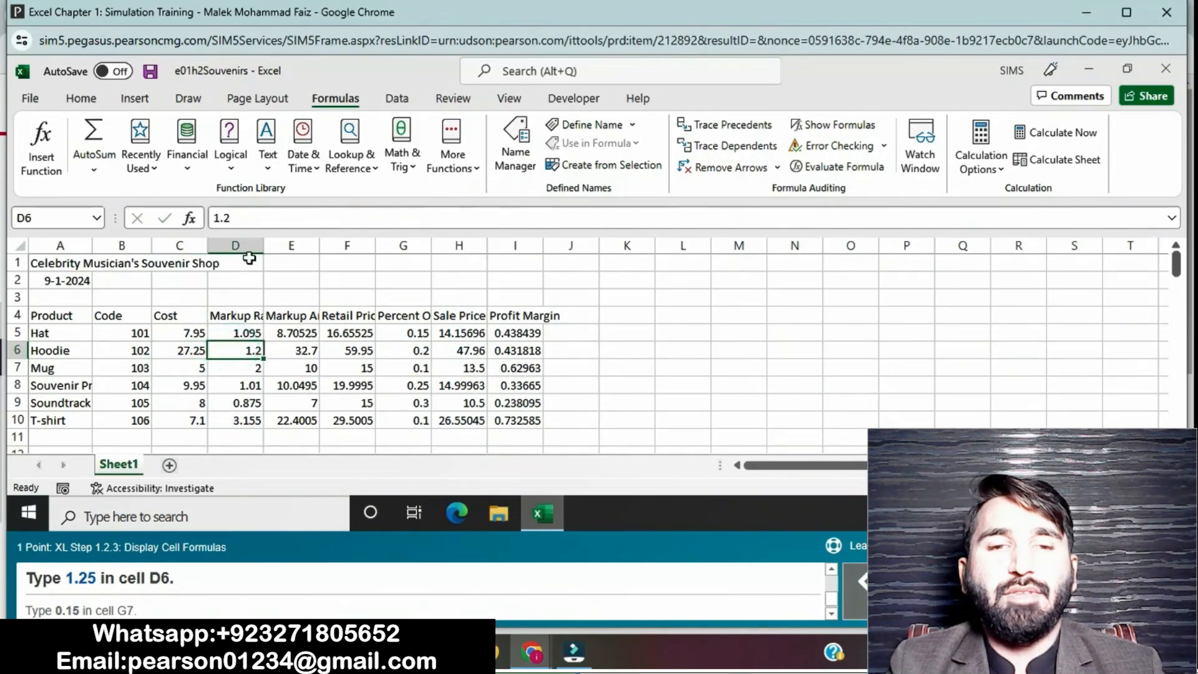
{"action": "left_click", "coordinate": [230, 218]}
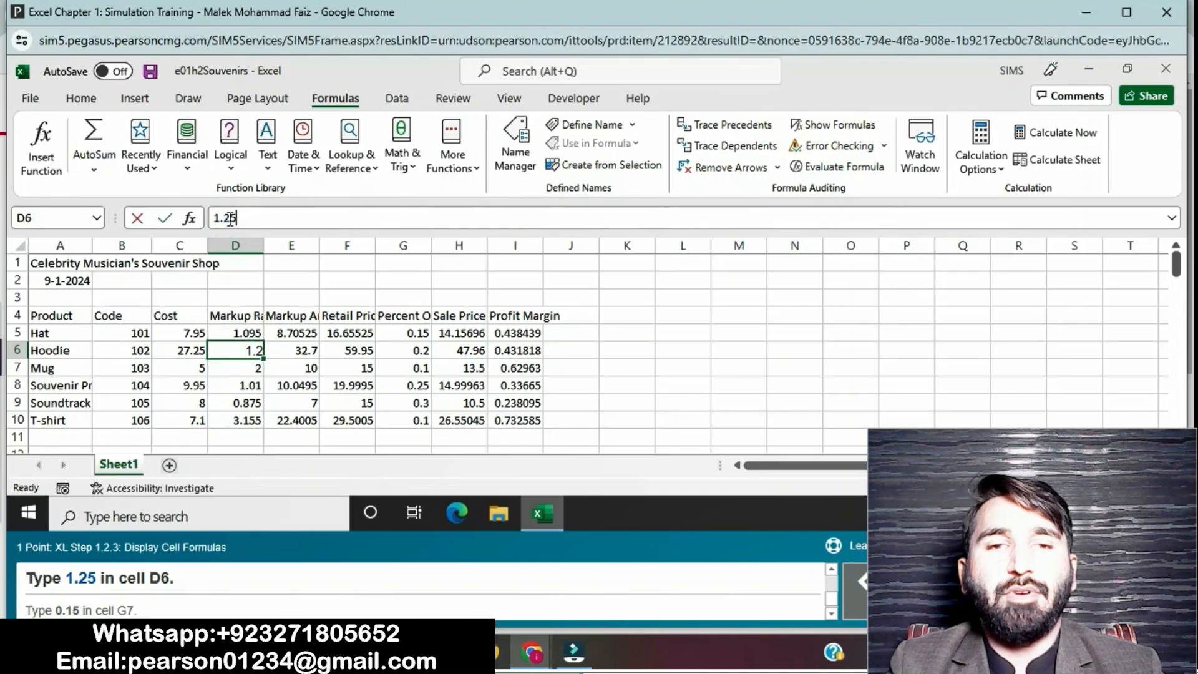
{"action": "type", "text": "5"}
{"action": "key", "text": "Return"}
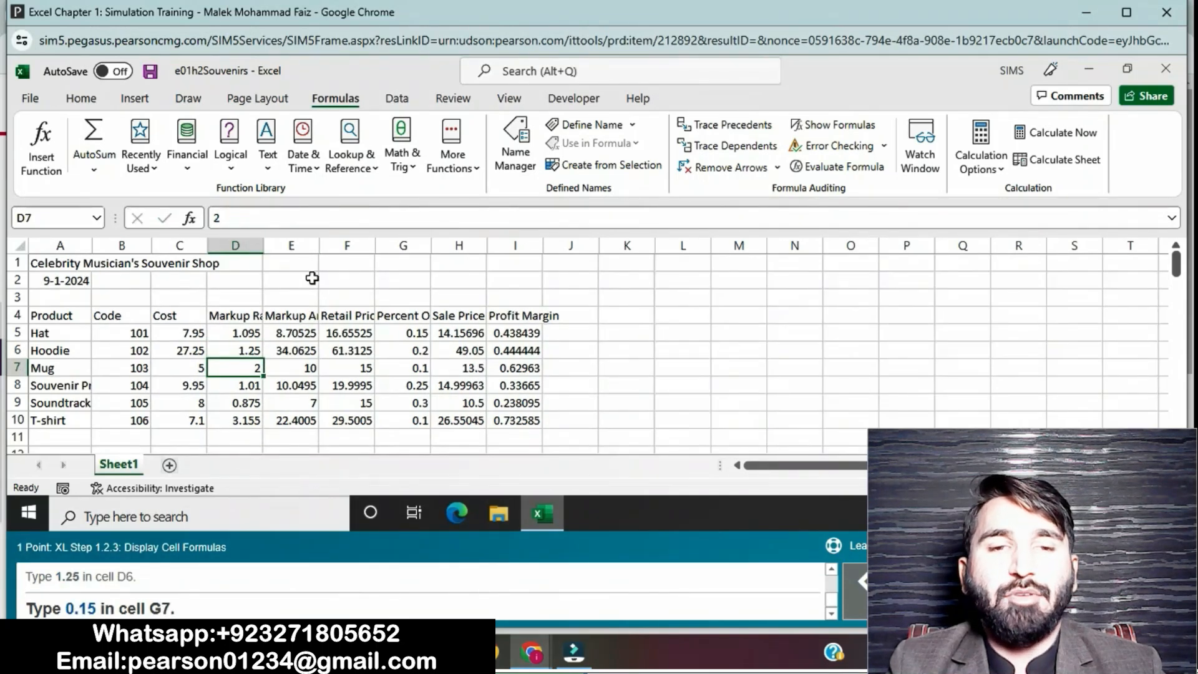
Change the Mug's percent off in cell G7 to 0.15
{"action": "left_click", "coordinate": [411, 367]}
{"action": "left_click", "coordinate": [248, 212]}
{"action": "type", "text": "5"}
{"action": "key", "text": "Return"}
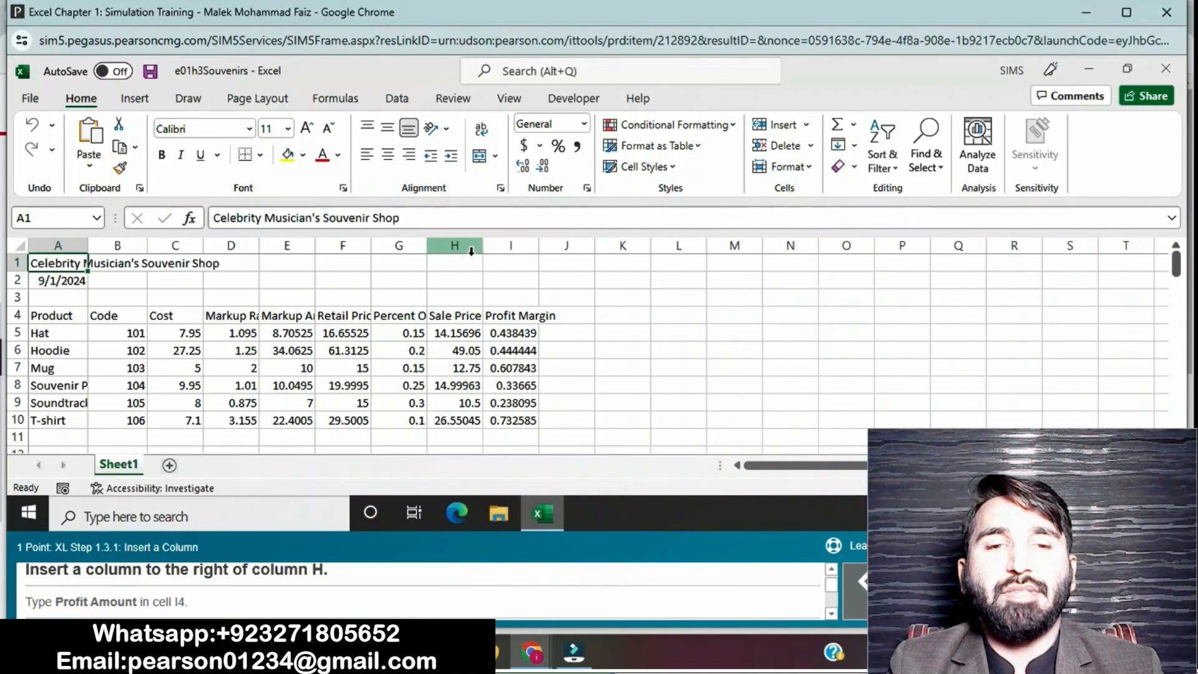
Insert a new column between Sale Price and Profit Margin, and select its header cell I4
{"action": "left_click", "coordinate": [511, 245]}
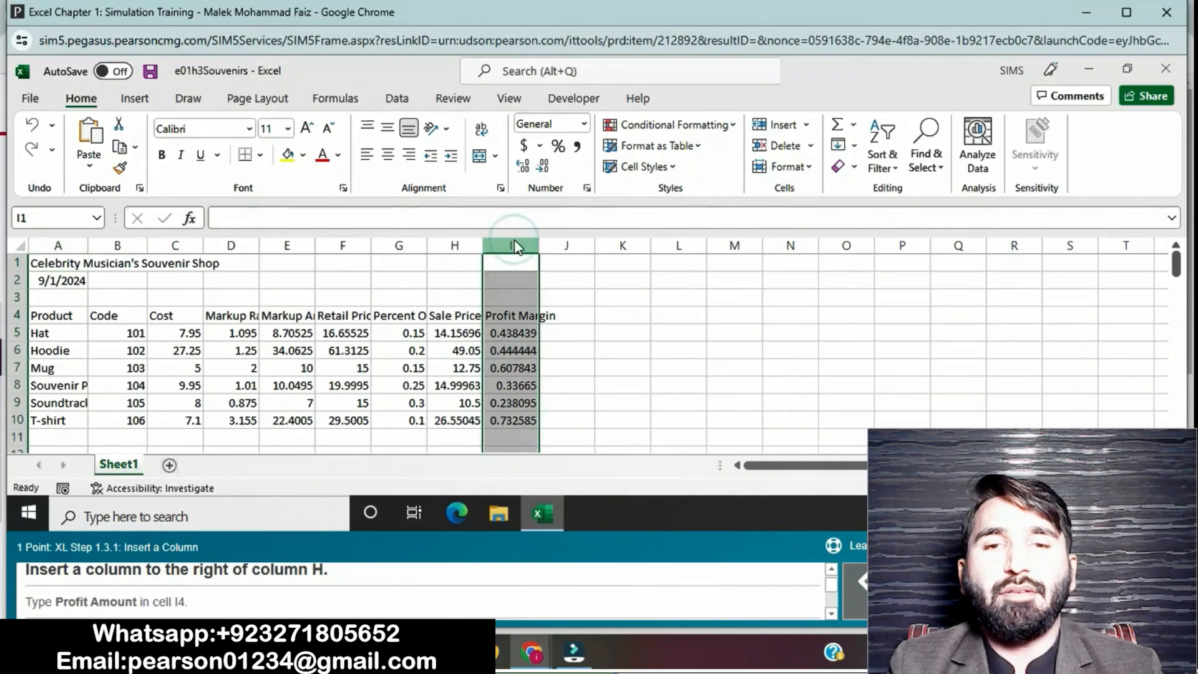
{"action": "right_click", "coordinate": [515, 246]}
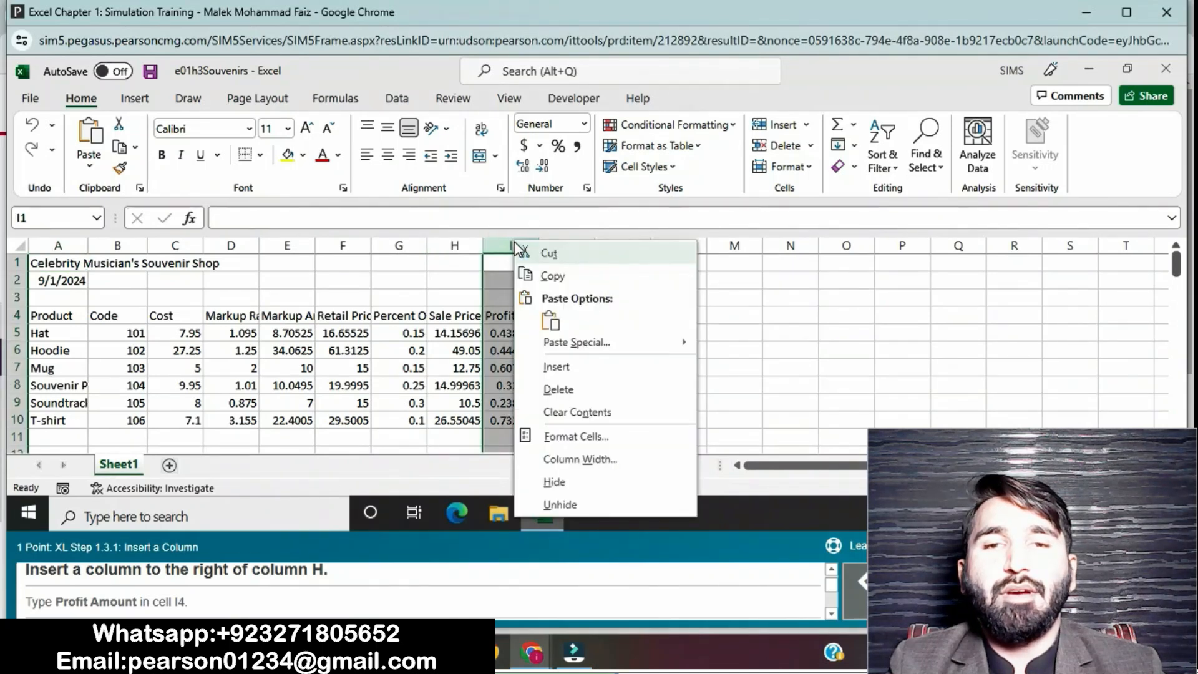
{"action": "left_click", "coordinate": [562, 371]}
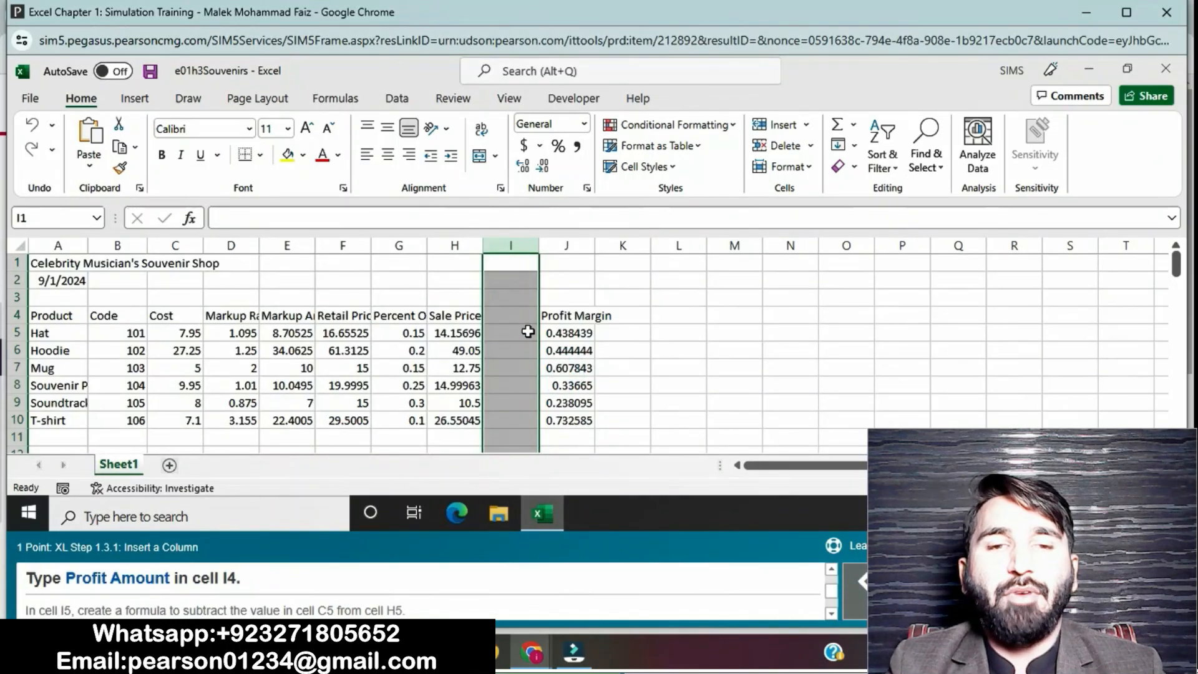
{"action": "left_click", "coordinate": [522, 325]}
{"action": "left_click", "coordinate": [516, 312]}
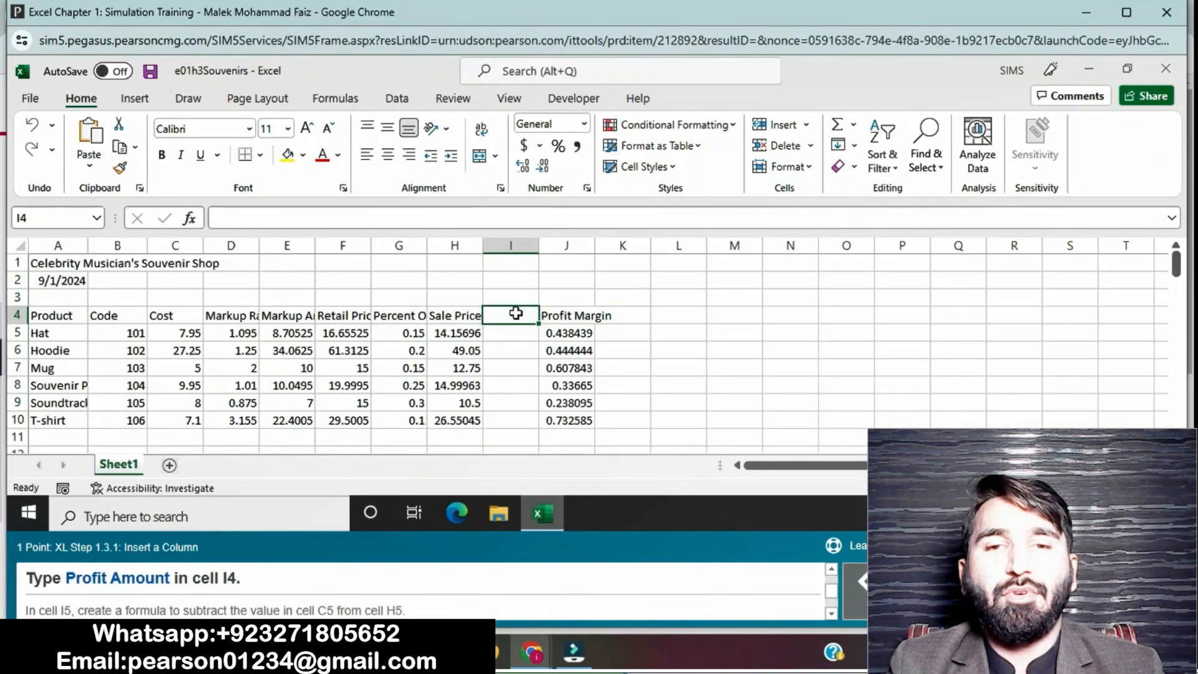
{"action": "type", "text": "pR"}
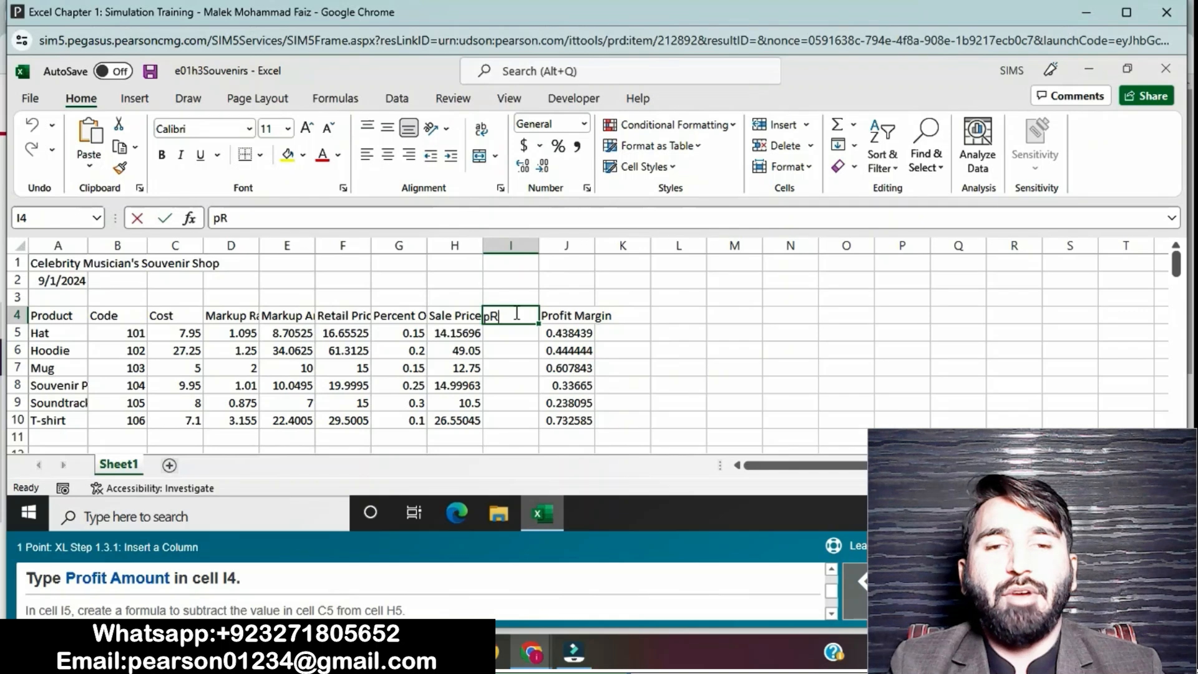
{"action": "type", "text": "OFIT "}
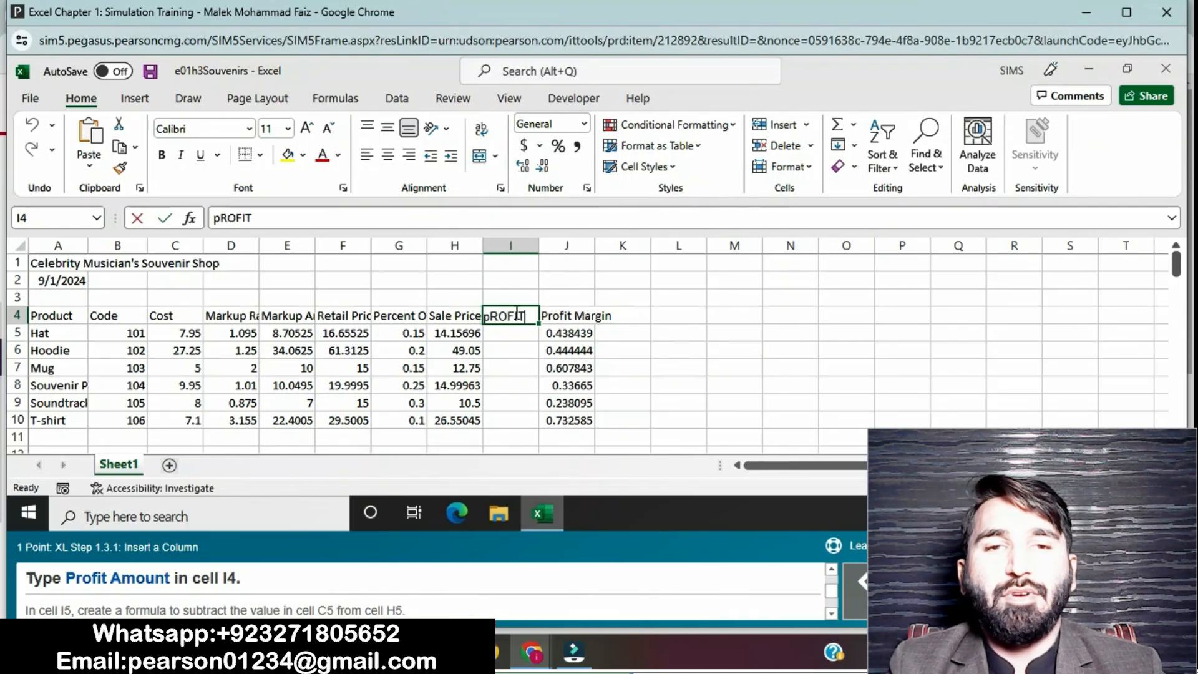
{"action": "type", "text": "aMOUNT"}
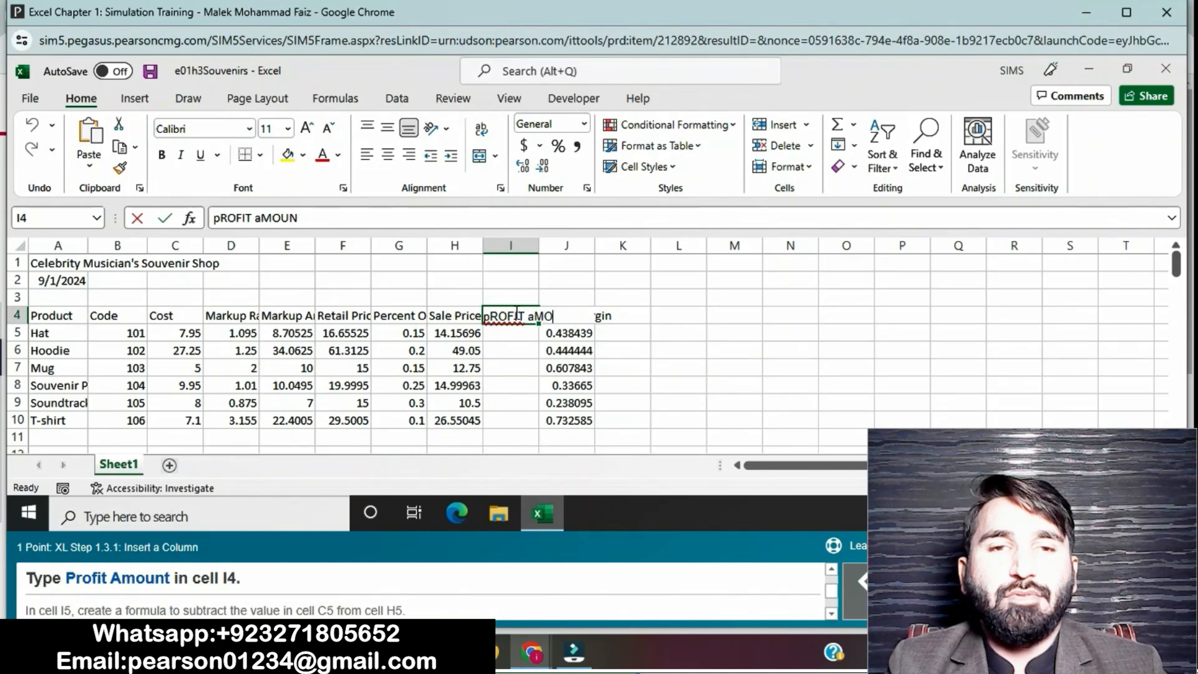
{"action": "key", "text": "BackSpace"}
{"action": "key", "text": "BackSpace"}
{"action": "key", "text": "BackSpace"}
{"action": "key", "text": "BackSpace"}
{"action": "key", "text": "BackSpace"}
{"action": "key", "text": "BackSpace"}
{"action": "key", "text": "BackSpace"}
{"action": "key", "text": "BackSpace"}
{"action": "key", "text": "BackSpace"}
{"action": "key", "text": "BackSpace"}
{"action": "key", "text": "BackSpace"}
{"action": "key", "text": "BackSpace"}
{"action": "key", "text": "BackSpace"}
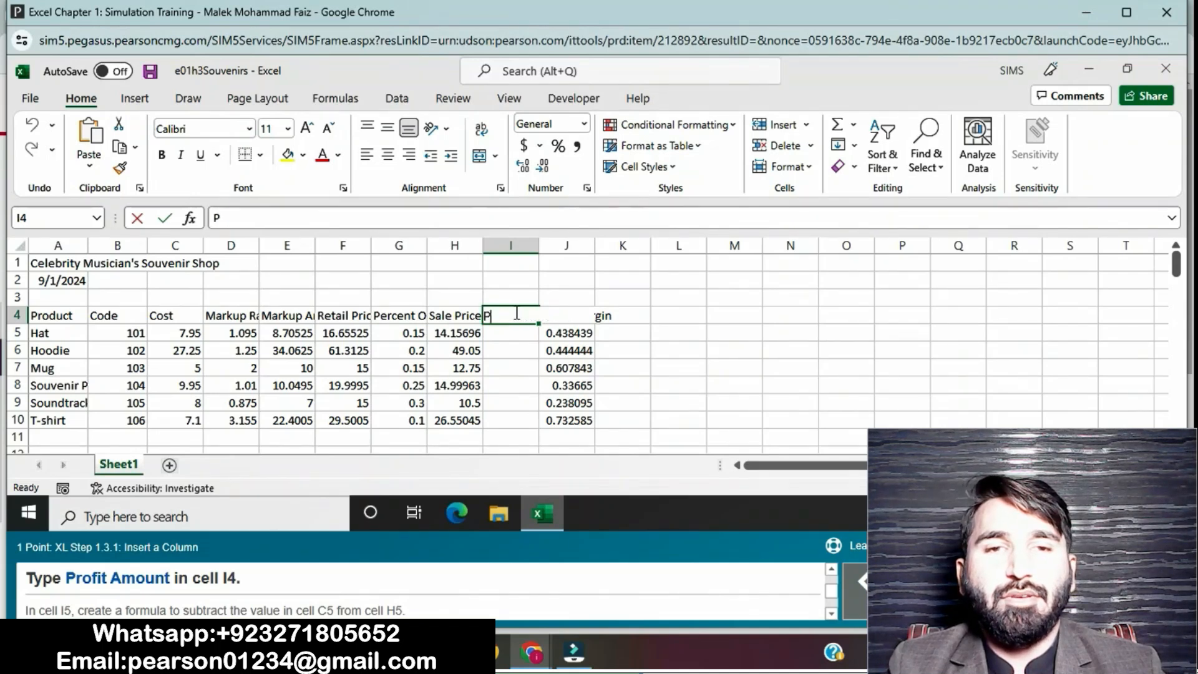
Enter the column heading Profit Amount in cell I4
{"action": "type", "text": "Prof"}
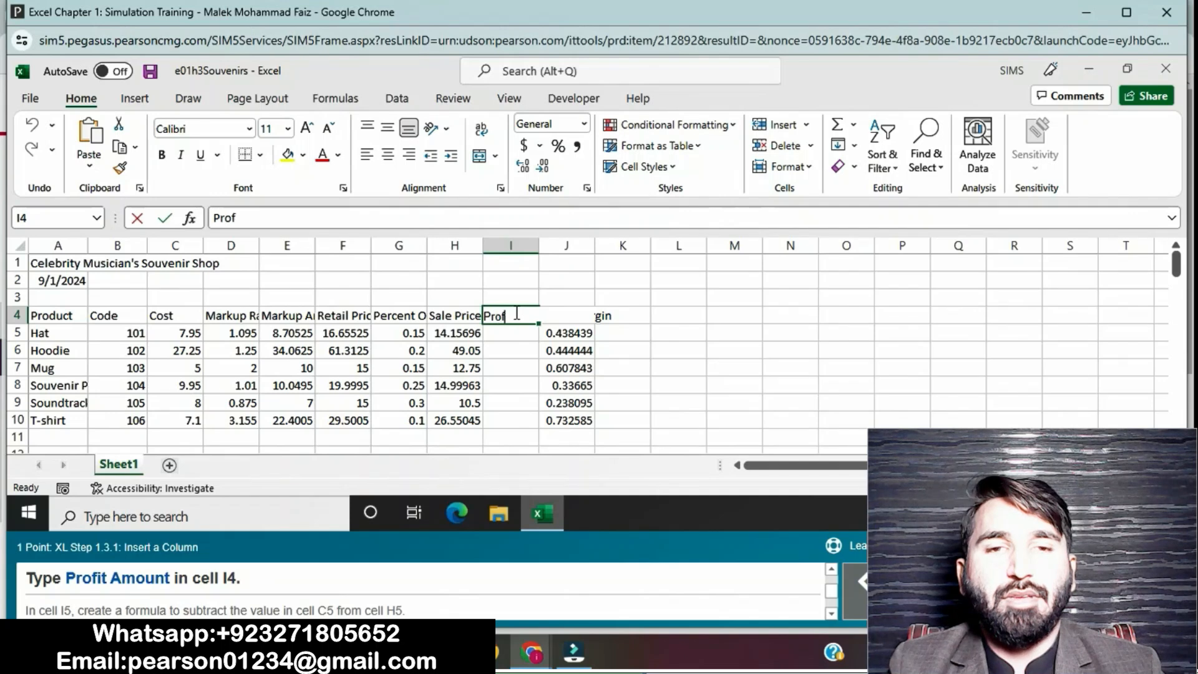
{"action": "type", "text": "it Amou"}
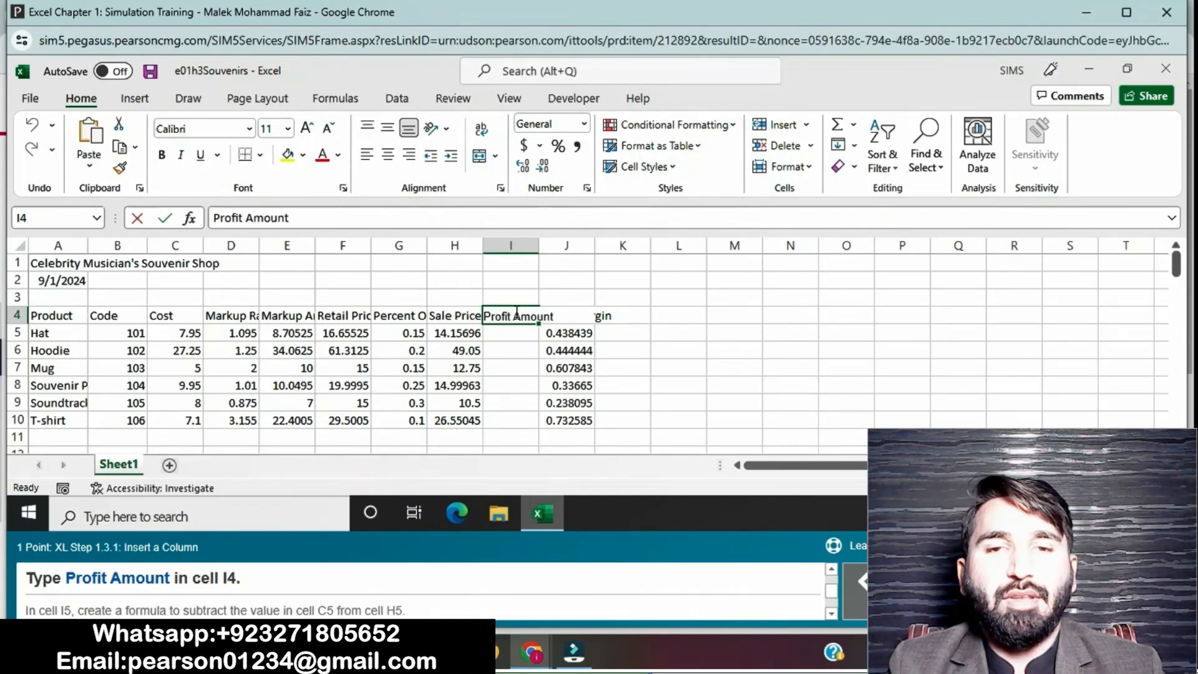
{"action": "type", "text": "nt"}
{"action": "key", "text": "Return"}
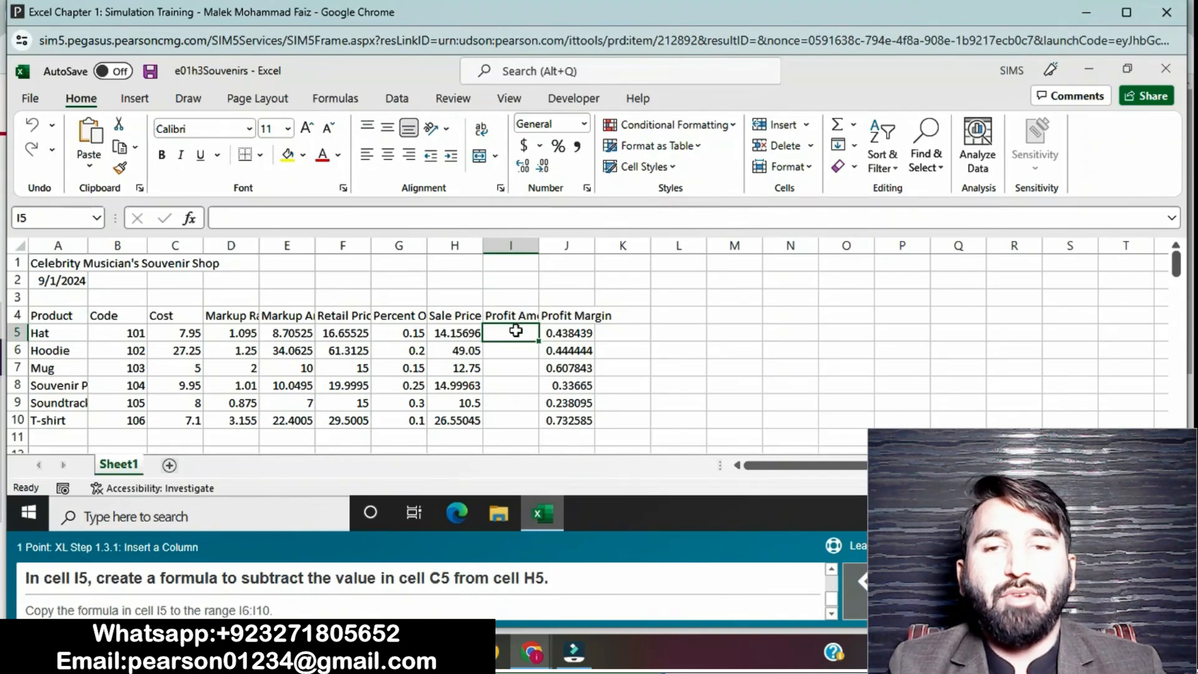
Enter the Profit Amount formula =H5-C5 for the Hat in cell I5
{"action": "type", "text": "="}
{"action": "left_click", "coordinate": [457, 332]}
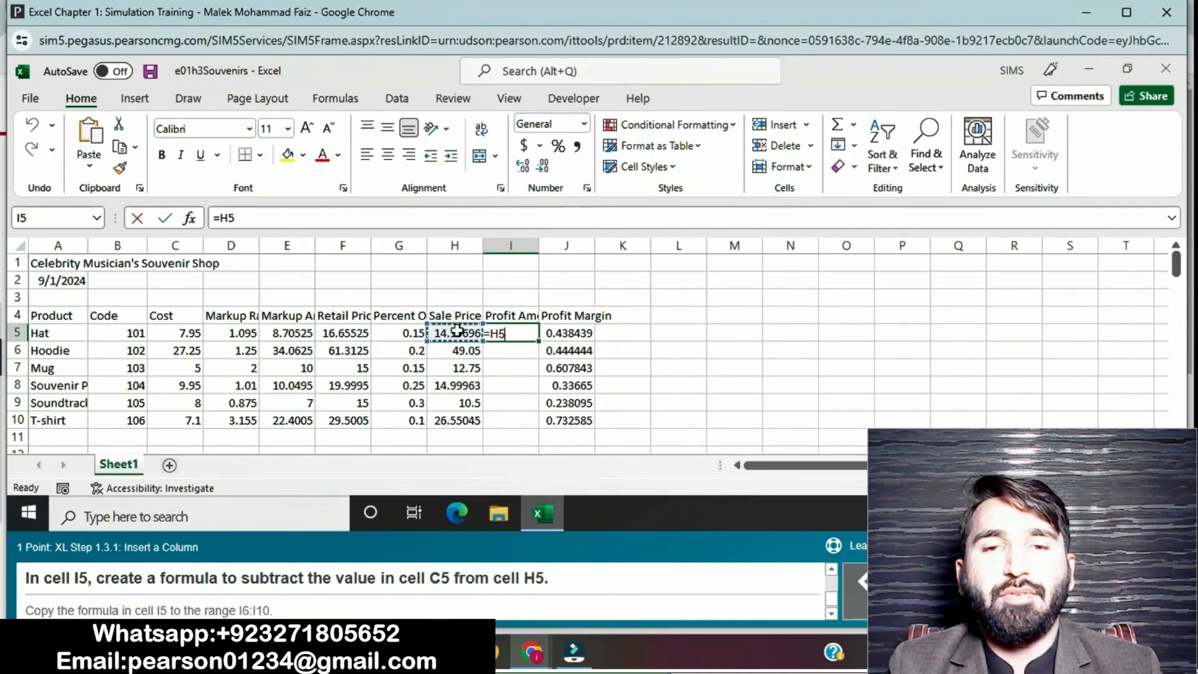
{"action": "type", "text": "-"}
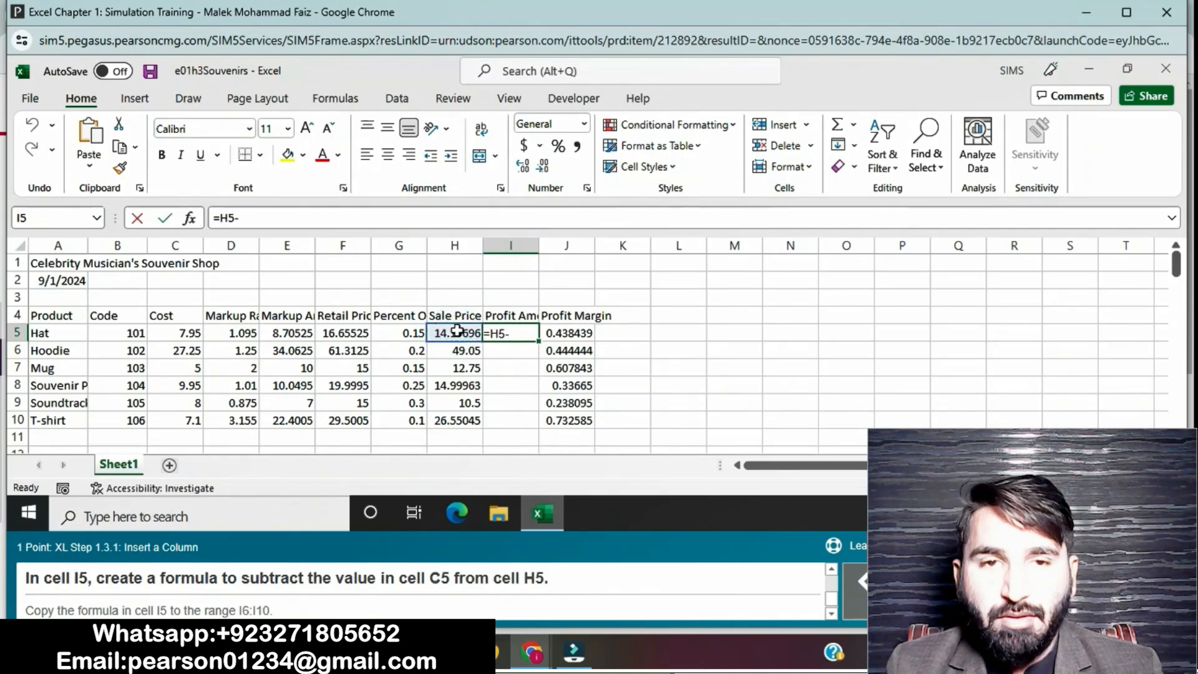
{"action": "left_click", "coordinate": [184, 332]}
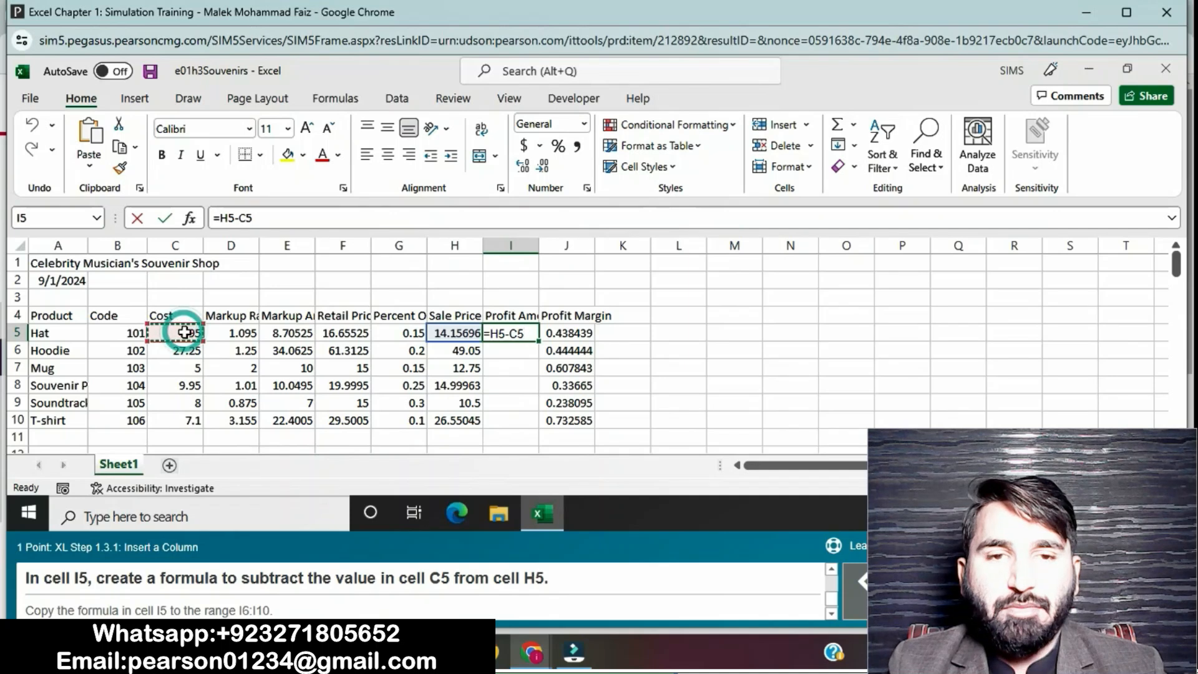
{"action": "key", "text": "Return"}
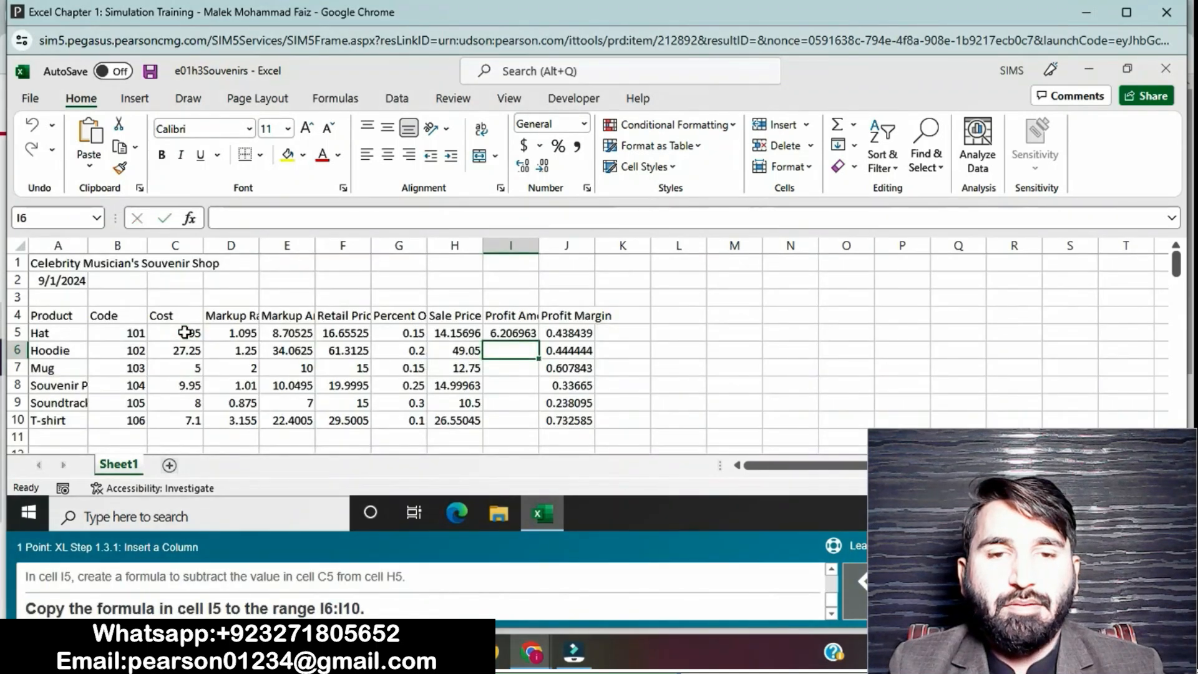
Copy the Profit Amount formula from cell I5 to the range I6:I10
{"action": "left_click", "coordinate": [528, 331]}
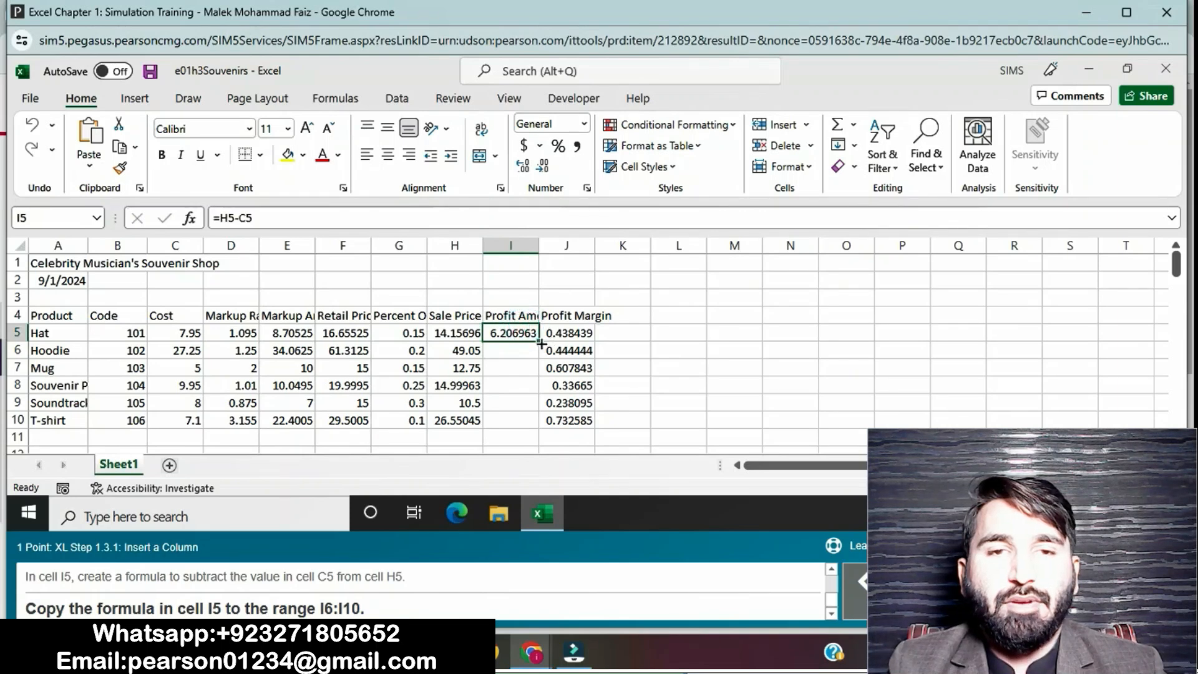
{"action": "left_click_drag", "start_coordinate": [540, 341], "coordinate": [520, 422]}
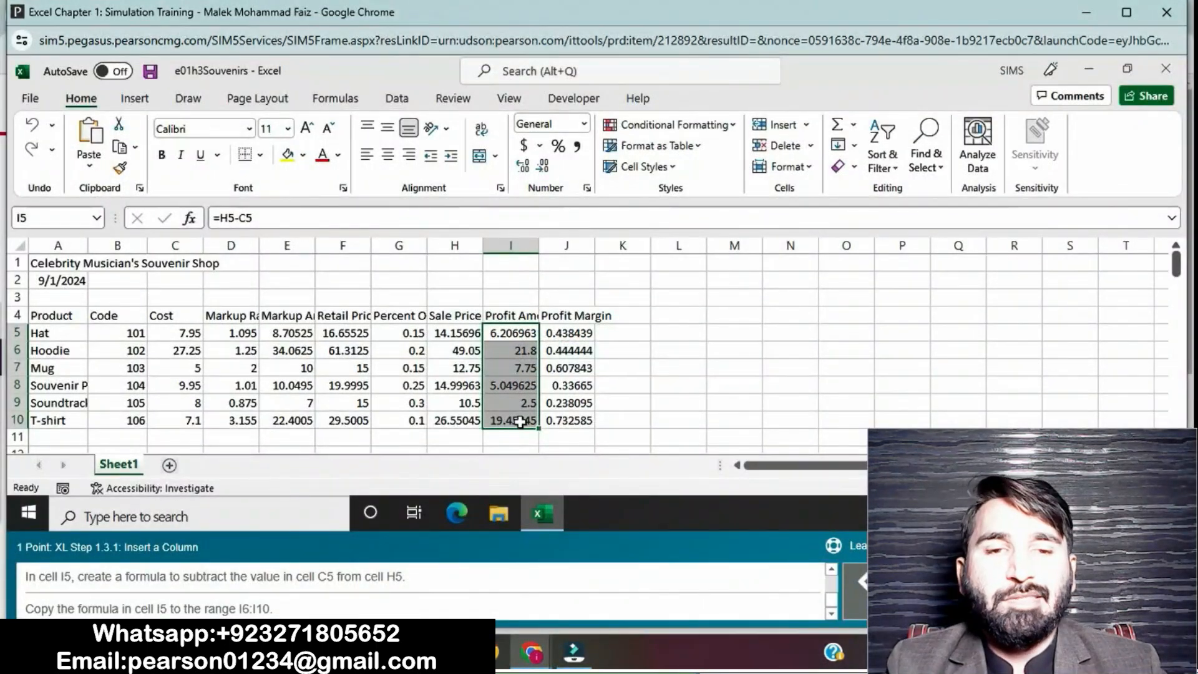
{"action": "left_click", "coordinate": [621, 431]}
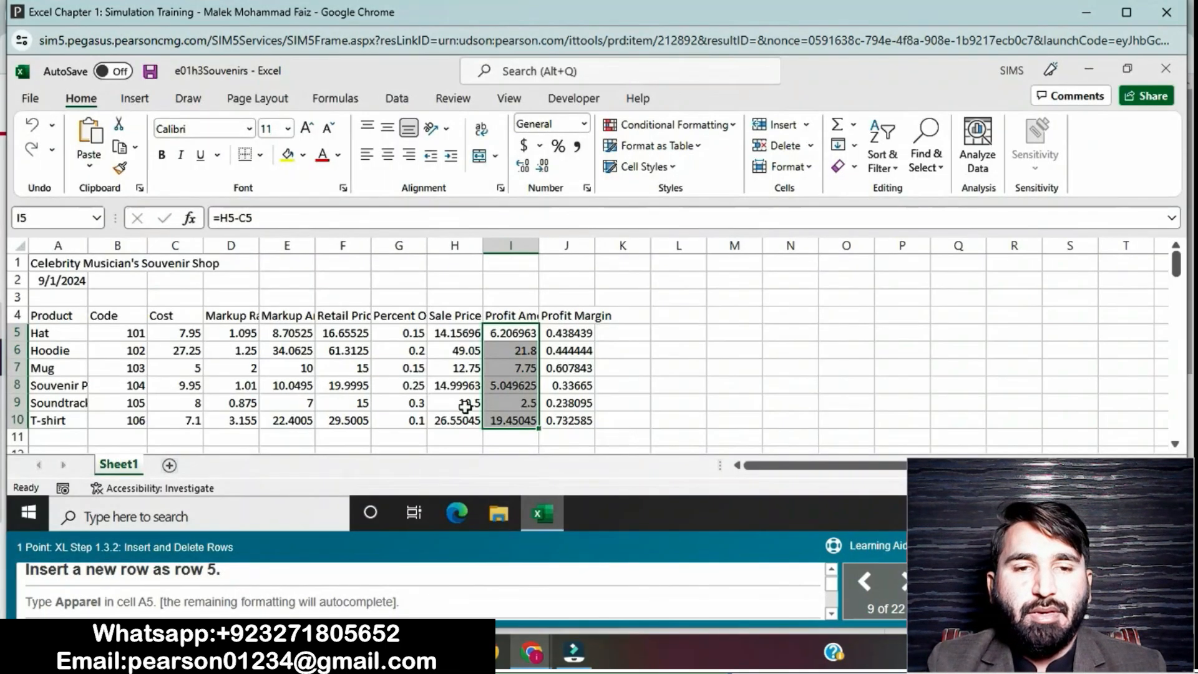
Insert a new row 5 above the Hat row and enter the heading Apparel in cell A5
{"action": "left_click", "coordinate": [18, 333]}
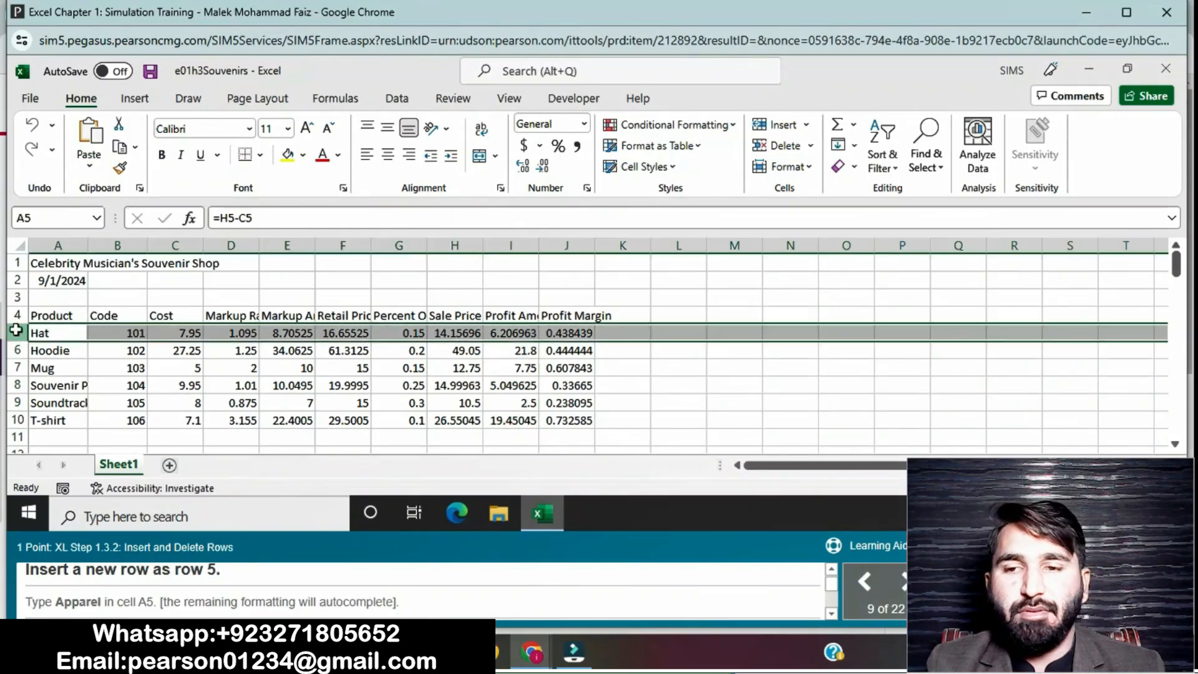
{"action": "right_click", "coordinate": [19, 335]}
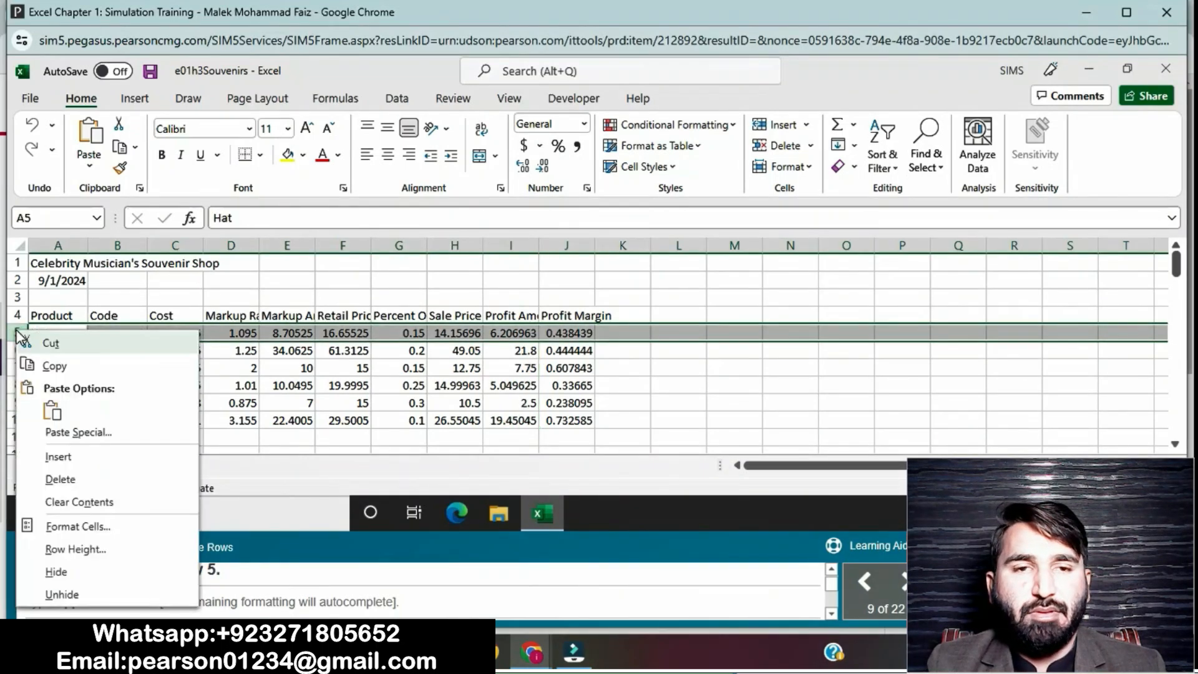
{"action": "left_click", "coordinate": [61, 460]}
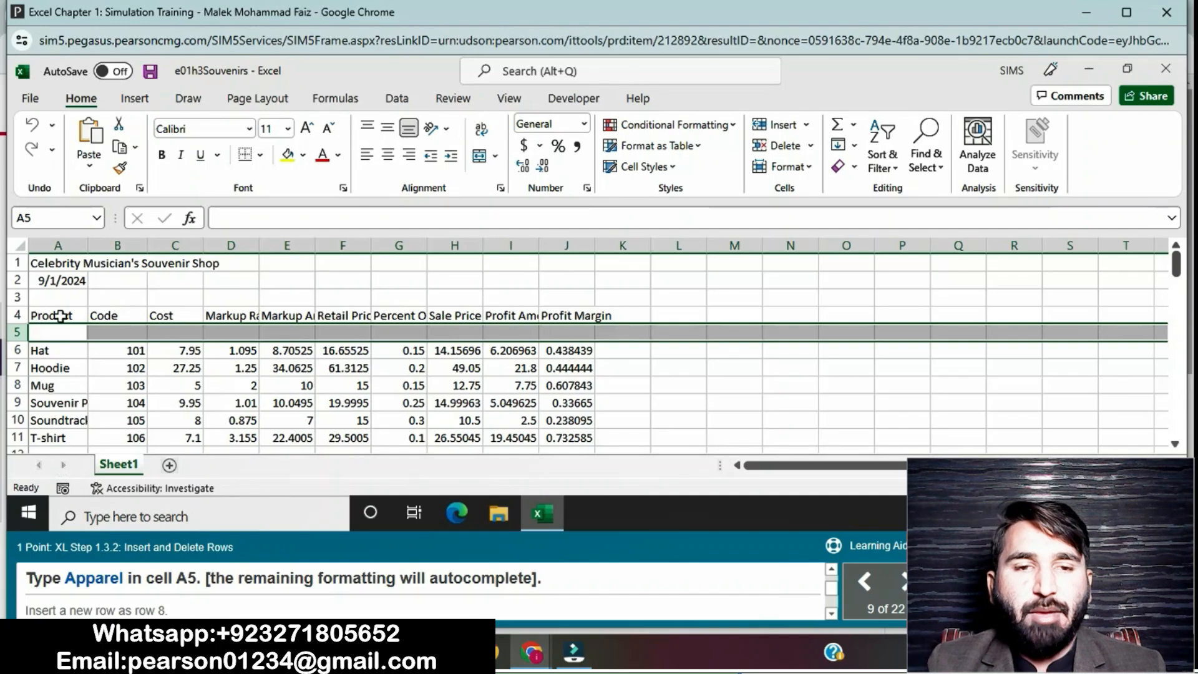
{"action": "left_click", "coordinate": [59, 333]}
{"action": "type", "text": "A"}
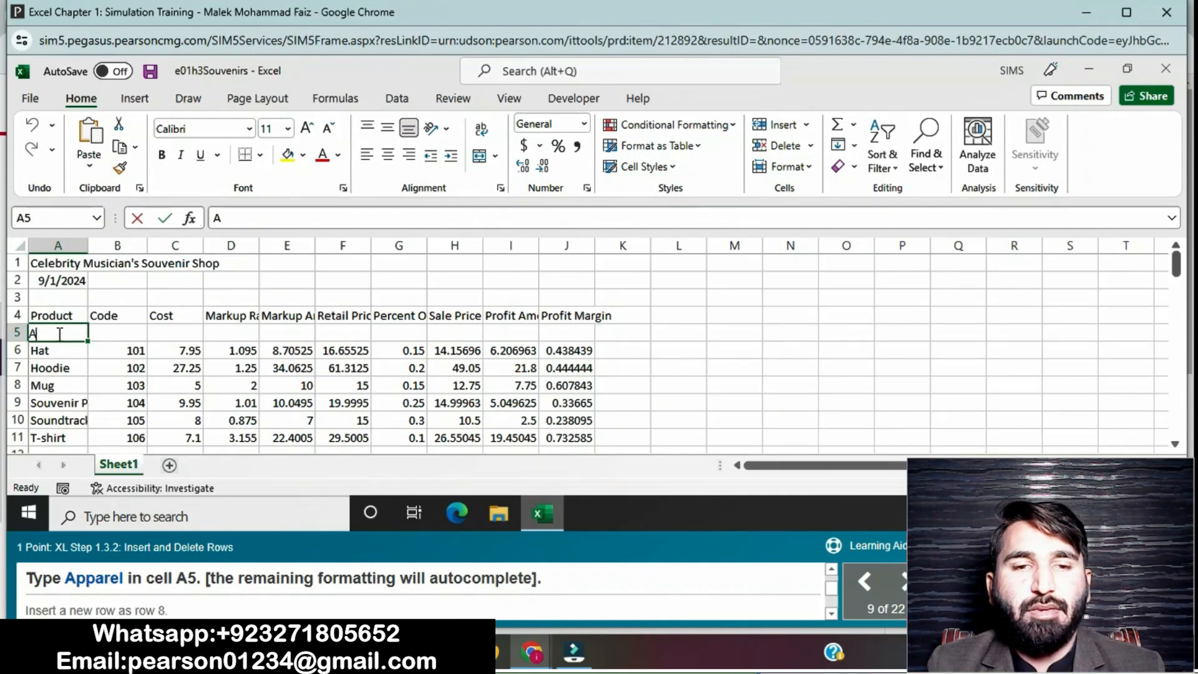
{"action": "type", "text": "pparel"}
{"action": "key", "text": "Return"}
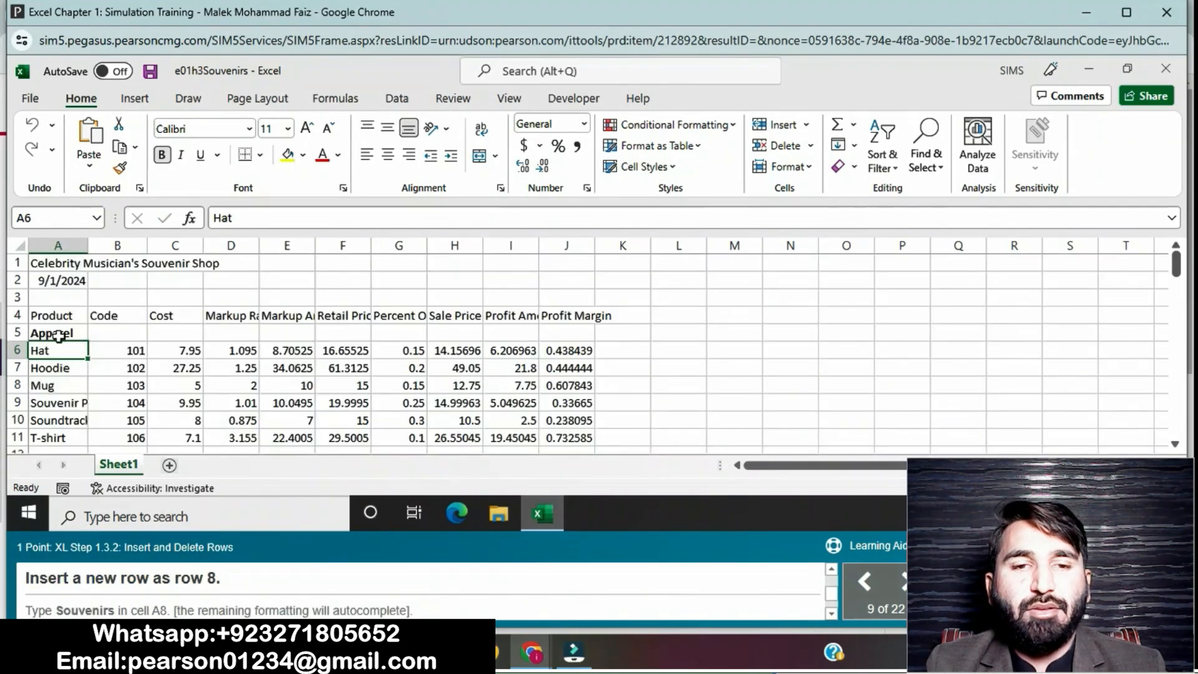
Insert a new row 8 above the Mug row and enter the heading Souvenirs in cell A8
{"action": "left_click", "coordinate": [19, 386]}
{"action": "right_click", "coordinate": [19, 385]}
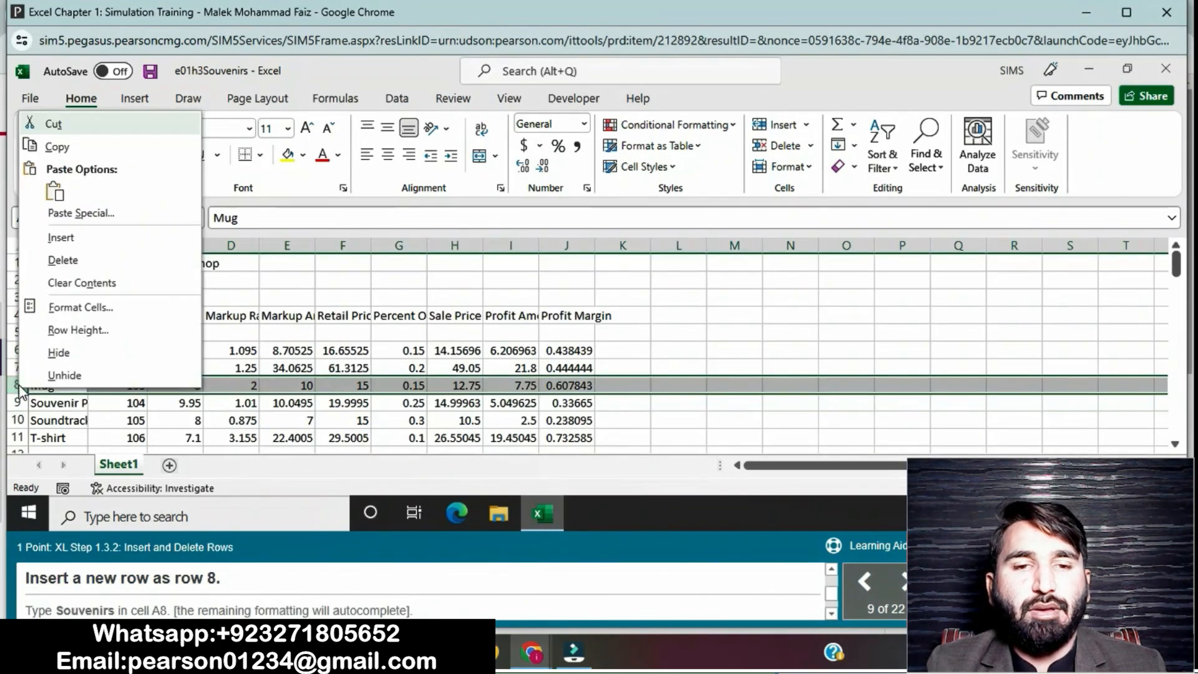
{"action": "left_click", "coordinate": [62, 237]}
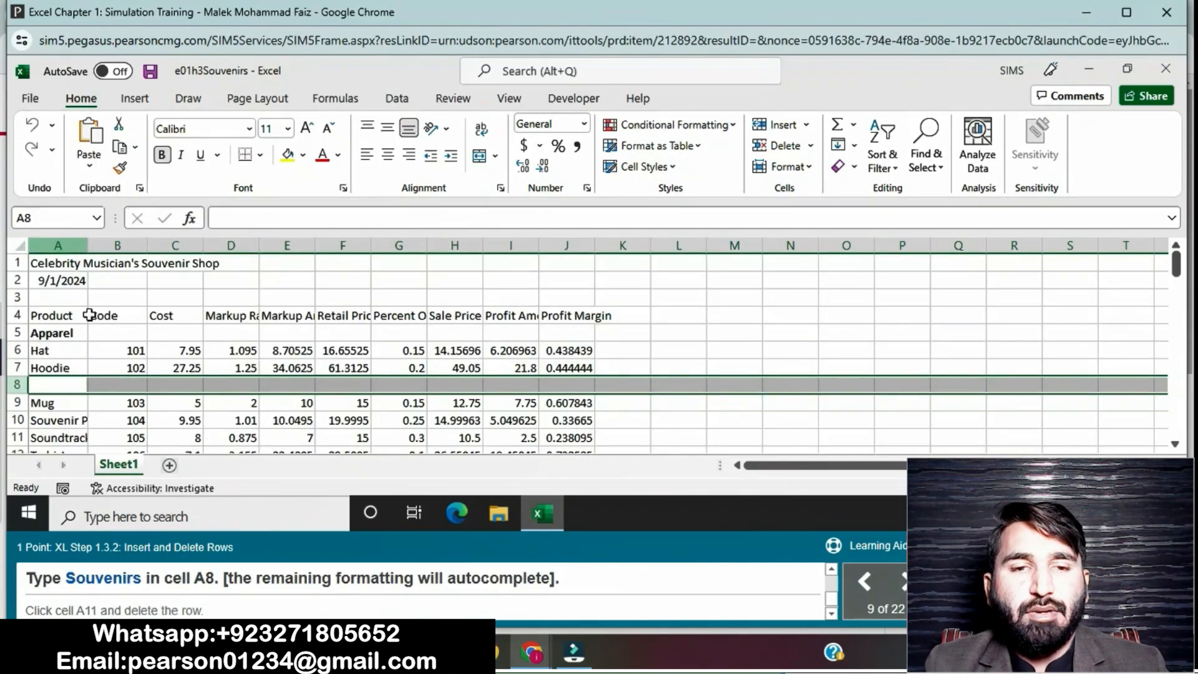
{"action": "left_click", "coordinate": [68, 391]}
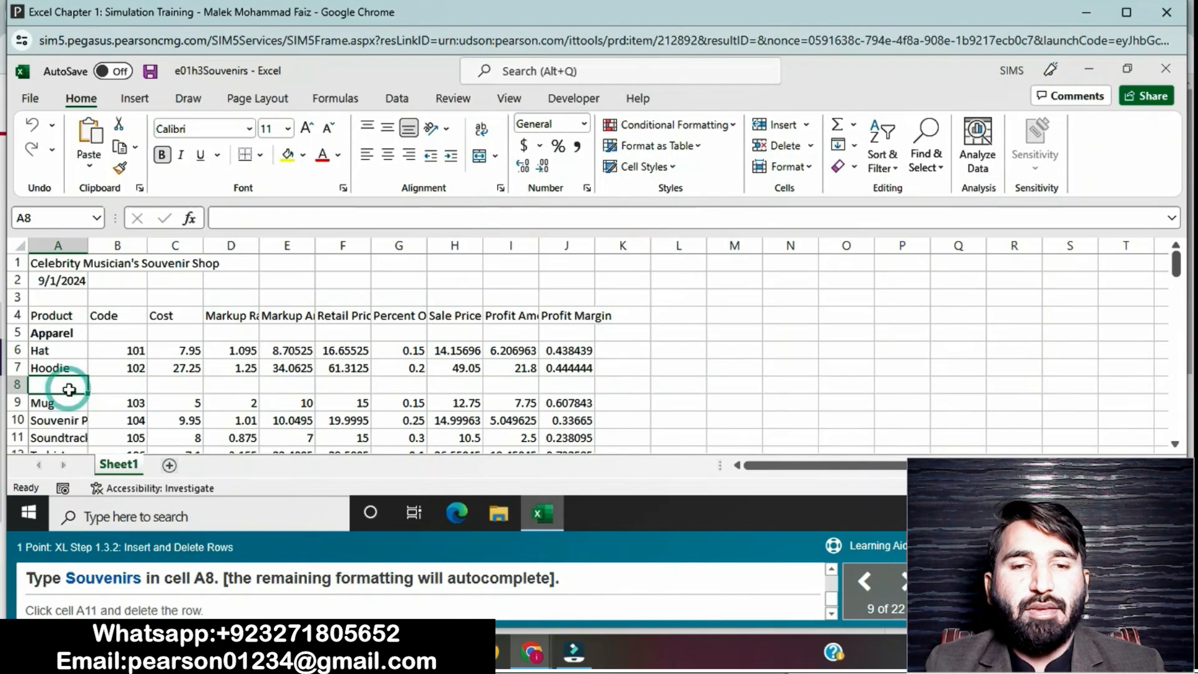
{"action": "type", "text": "Sou"}
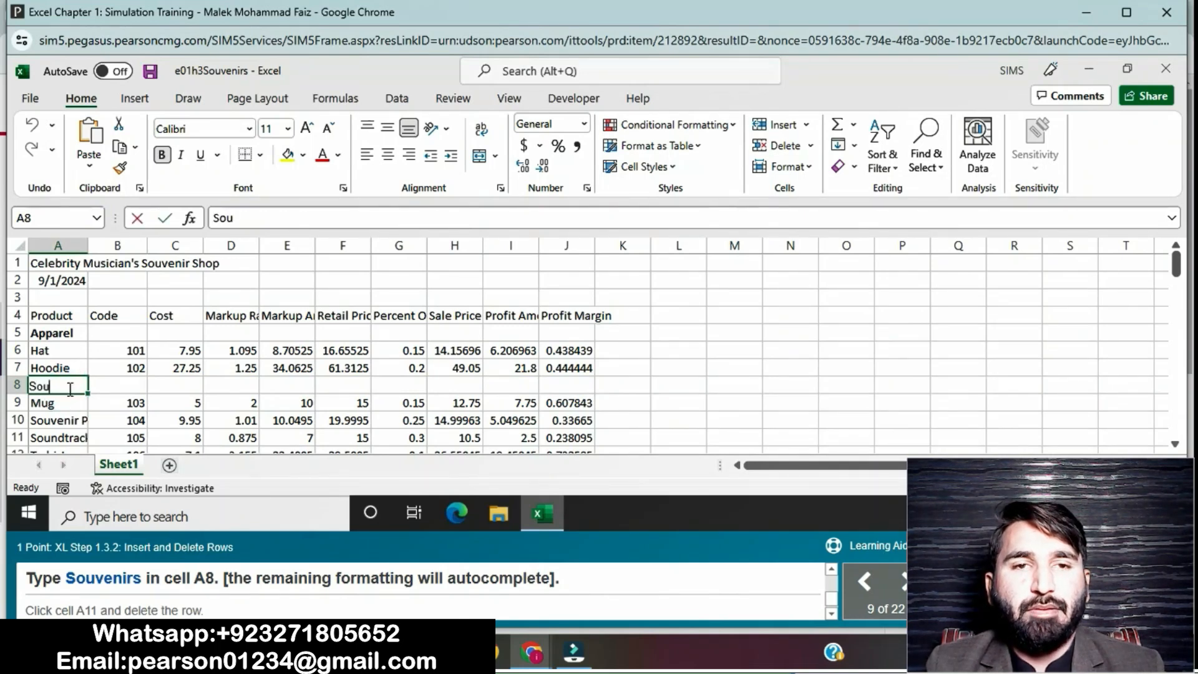
{"action": "type", "text": "venirs"}
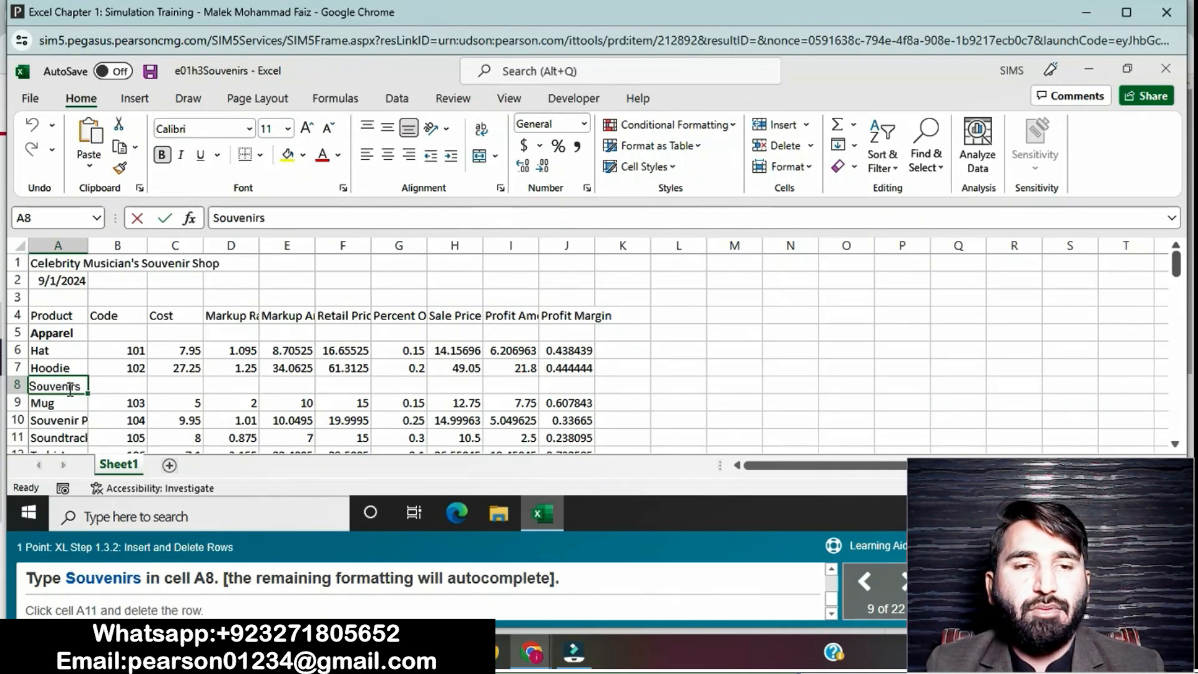
{"action": "key", "text": "Return"}
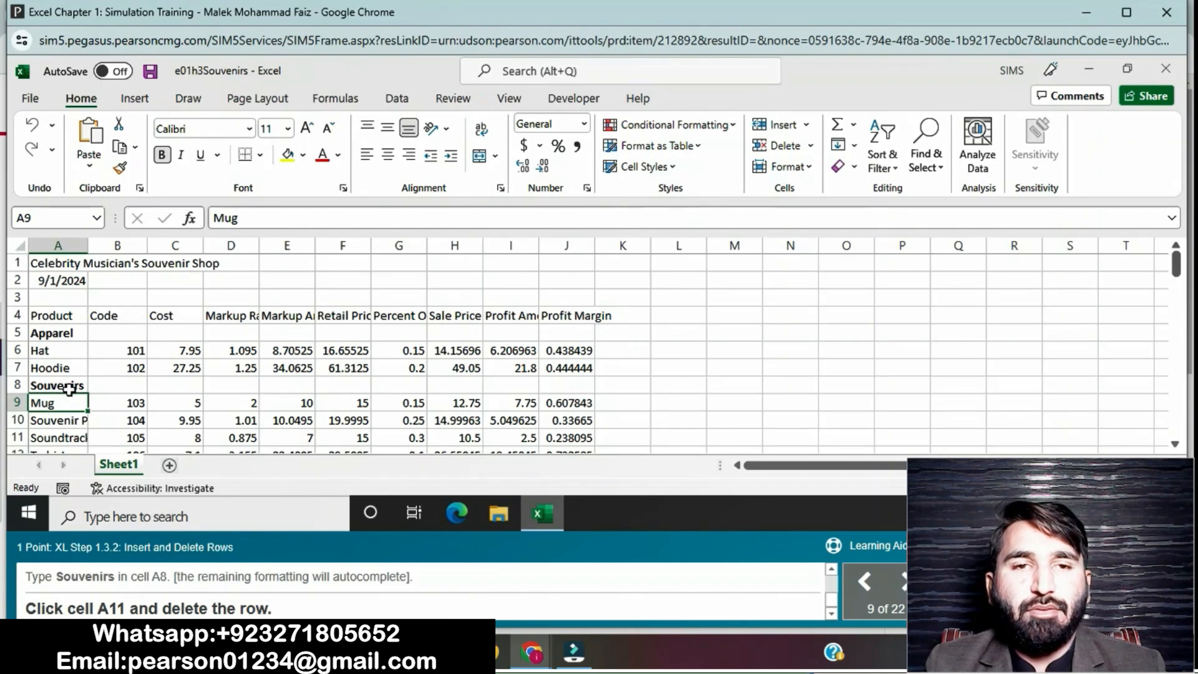
Delete the entire Soundtrack CD row, starting from cell A11
{"action": "left_click", "coordinate": [68, 432]}
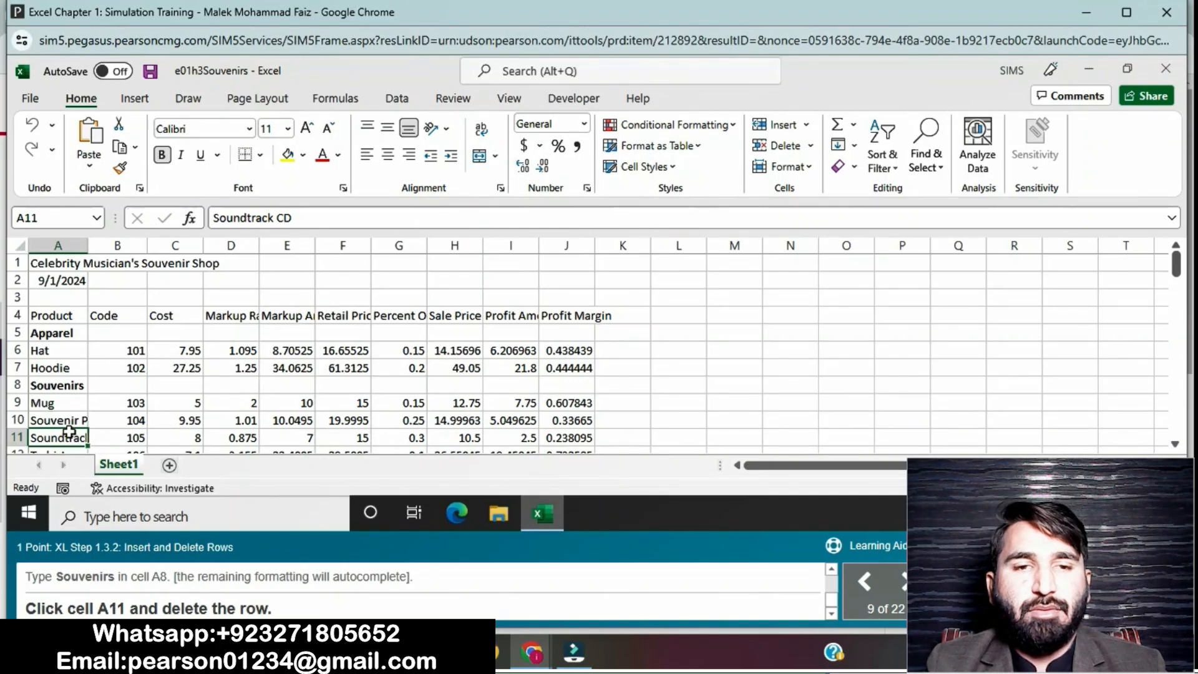
{"action": "right_click", "coordinate": [70, 437]}
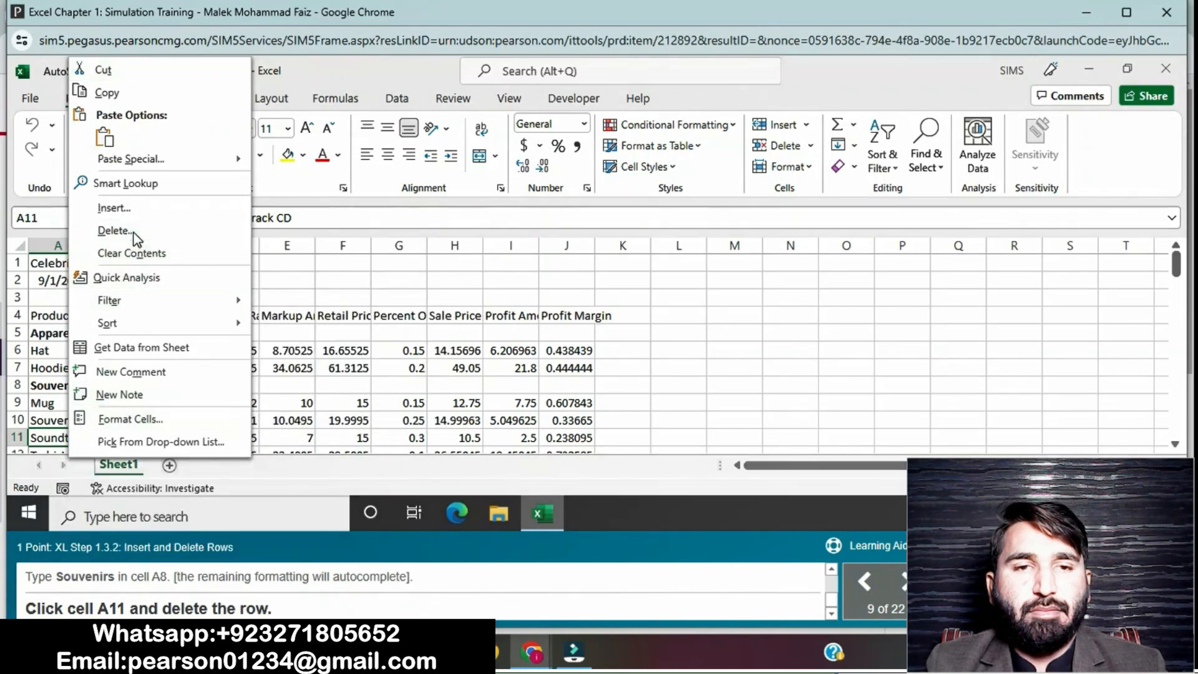
{"action": "left_click", "coordinate": [115, 231]}
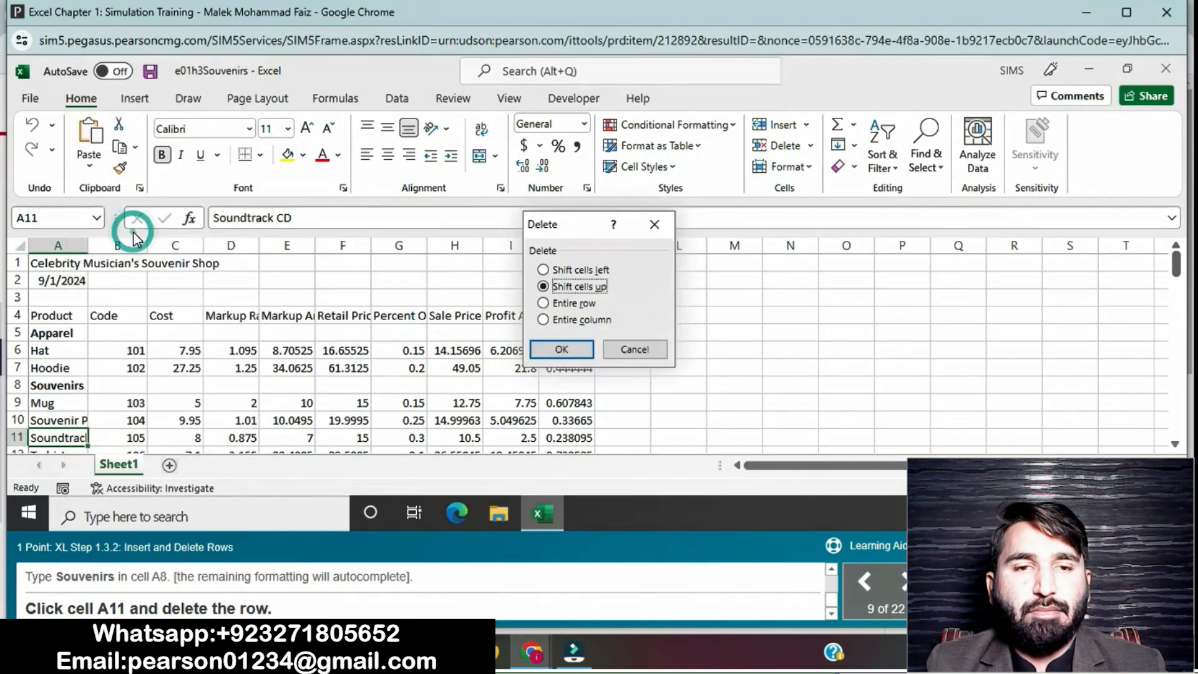
{"action": "left_click", "coordinate": [544, 304]}
{"action": "left_click", "coordinate": [555, 349]}
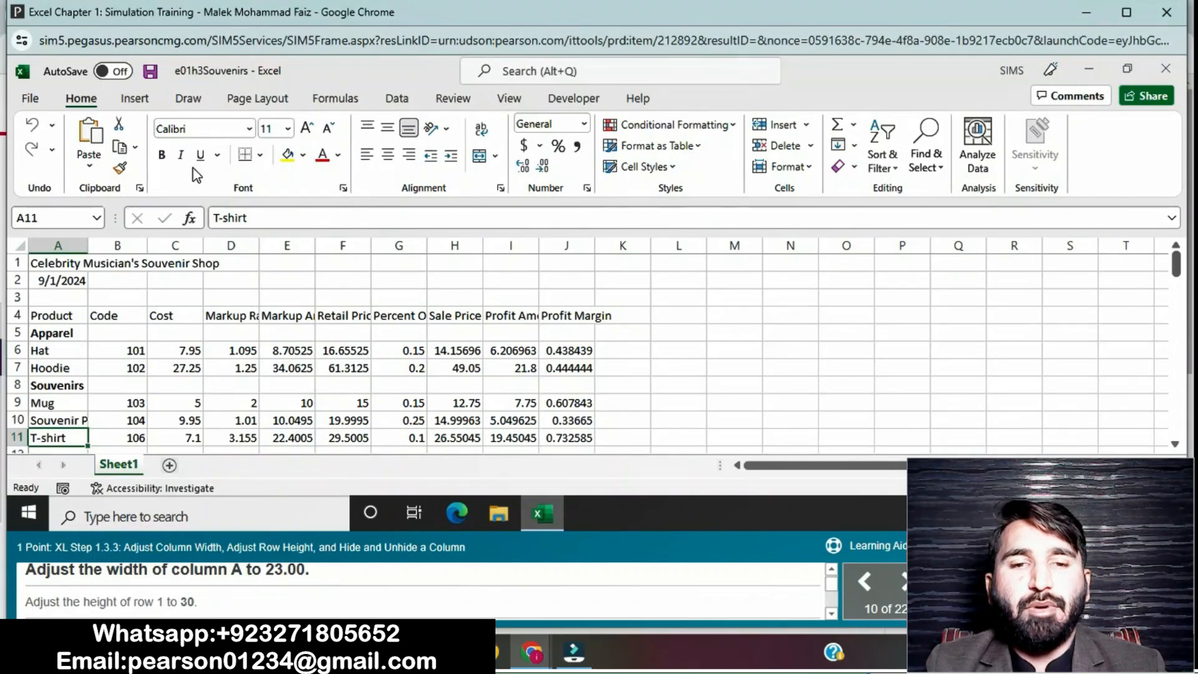
Set the width of column A to 23.00
{"action": "left_click", "coordinate": [53, 244]}
{"action": "right_click", "coordinate": [54, 245]}
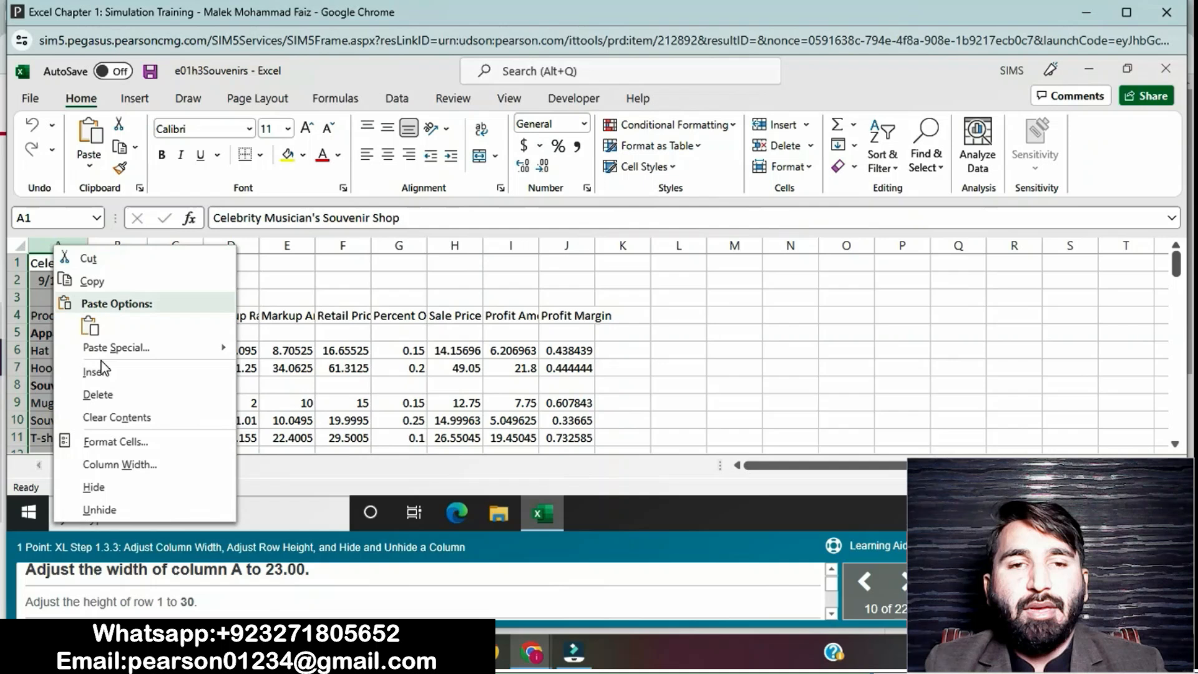
{"action": "left_click", "coordinate": [118, 465]}
{"action": "key", "text": "BackSpace"}
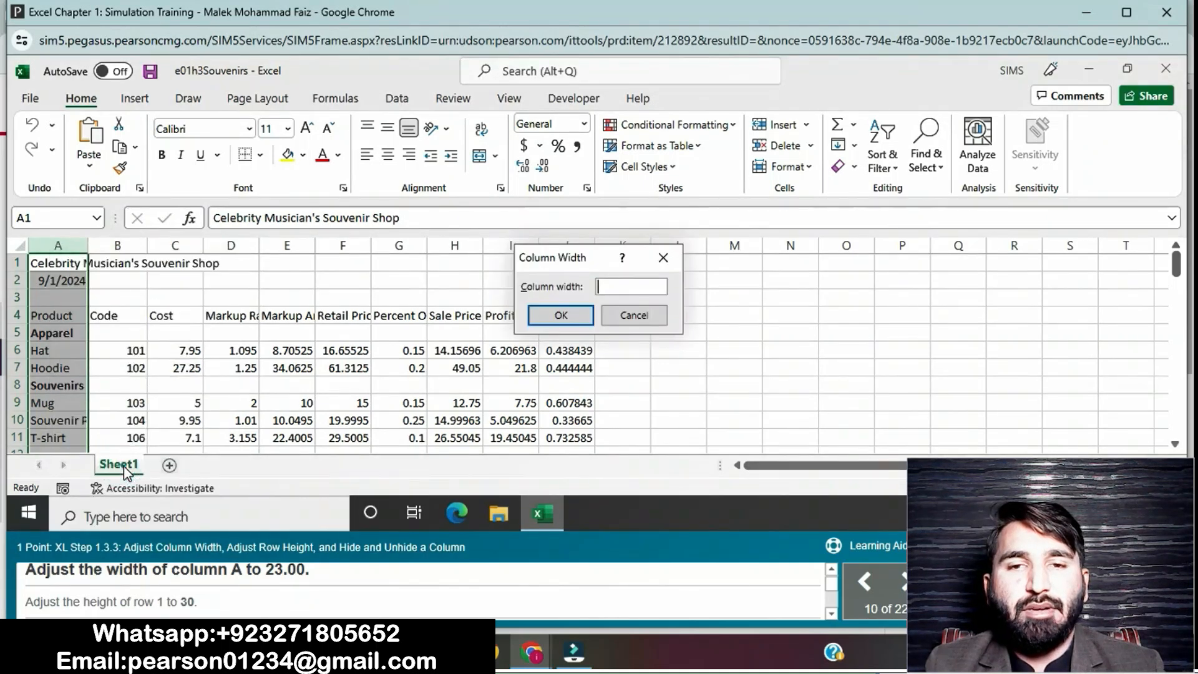
{"action": "type", "text": "23.00"}
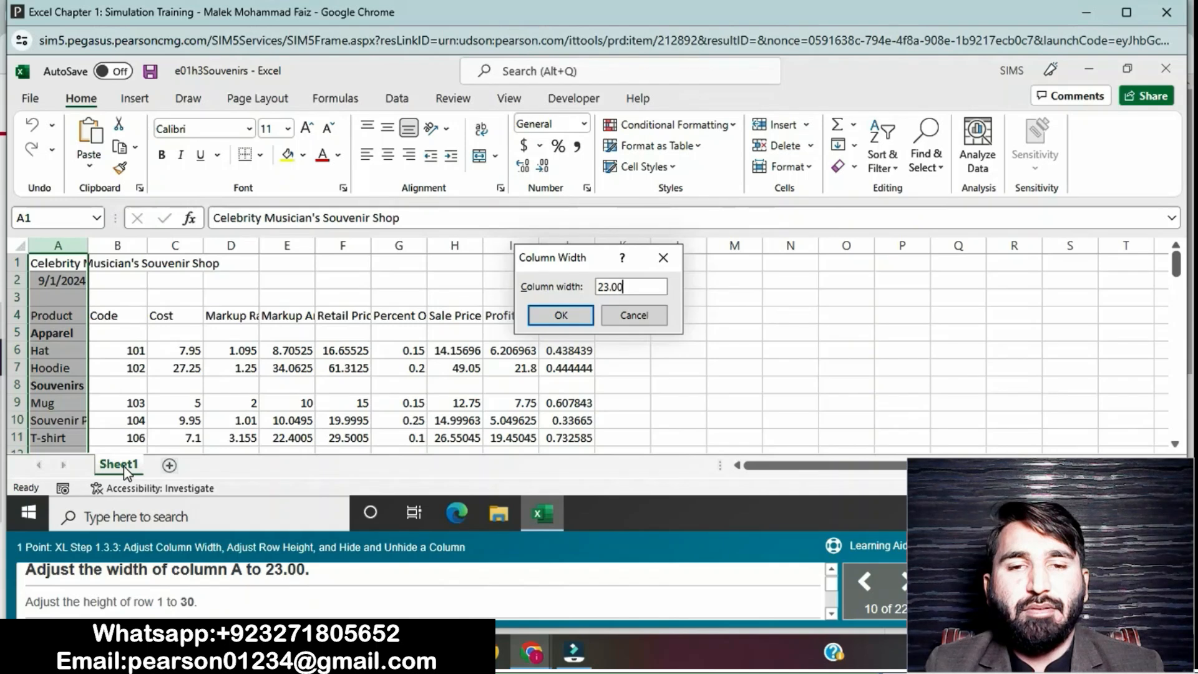
{"action": "left_click", "coordinate": [569, 312]}
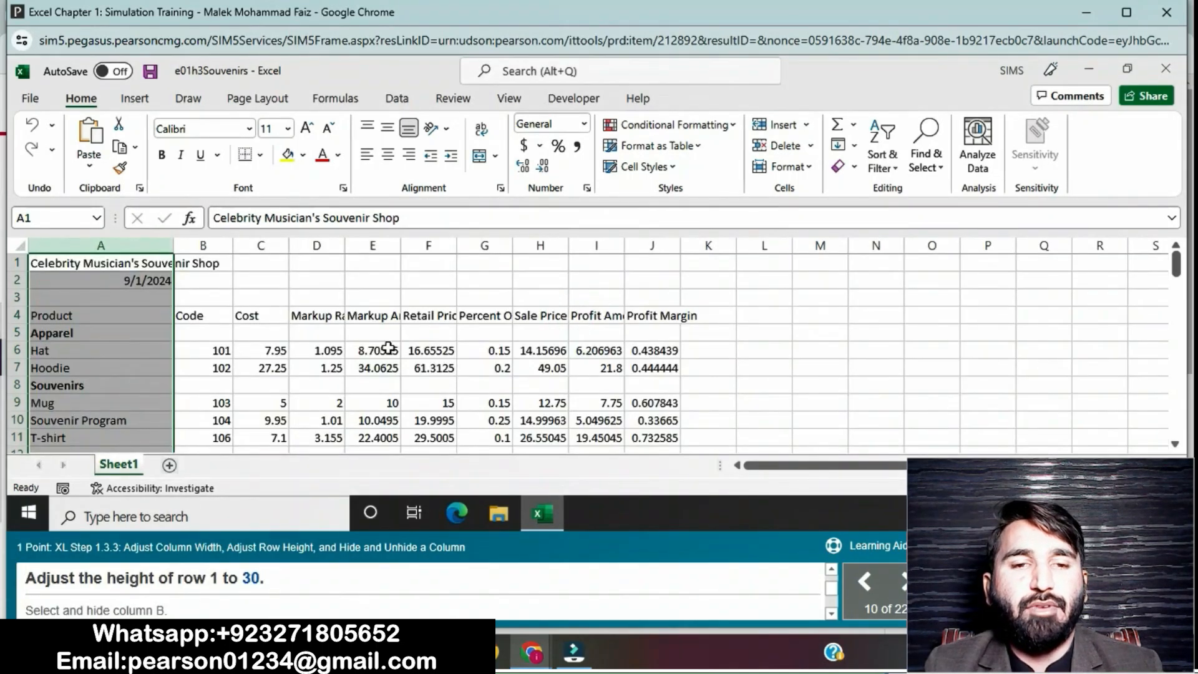
Set the height of row 1, which holds the shop title, to 30
{"action": "left_click", "coordinate": [25, 265]}
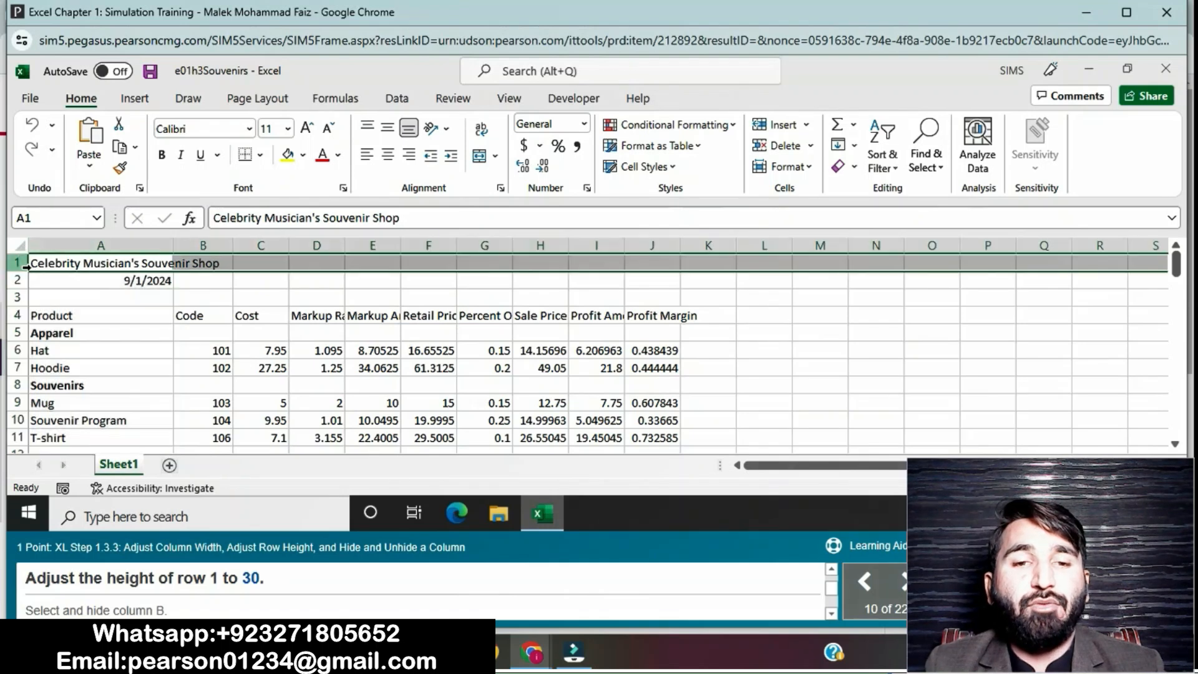
{"action": "right_click", "coordinate": [24, 265]}
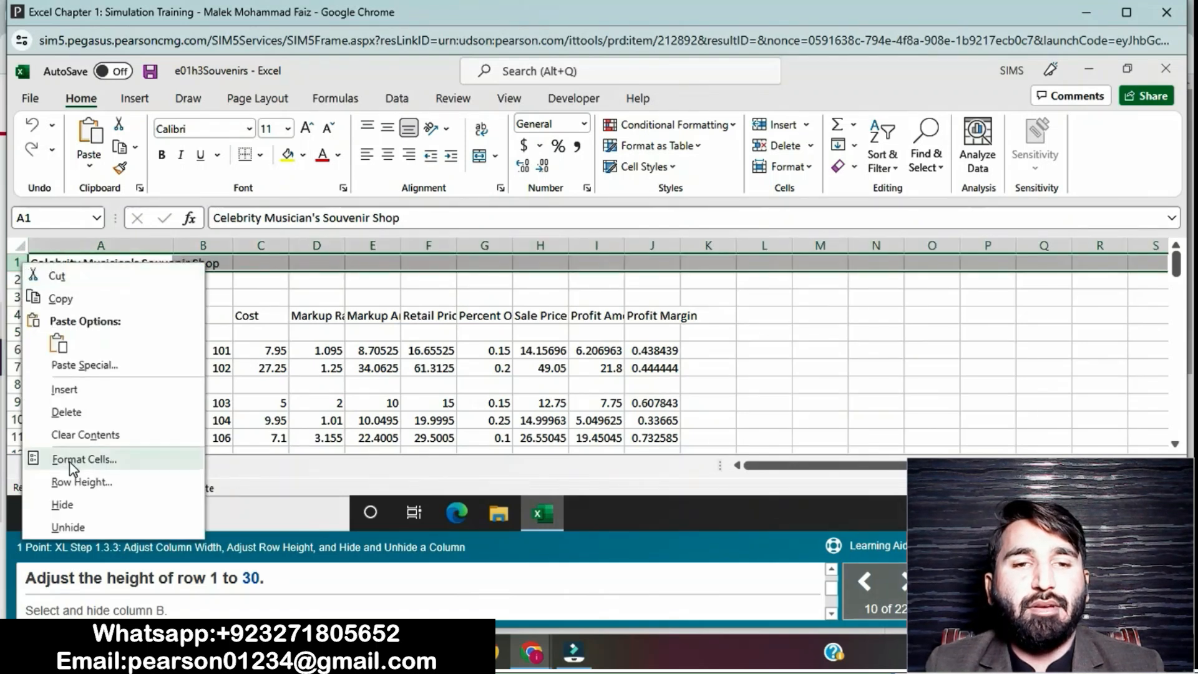
{"action": "left_click", "coordinate": [73, 483]}
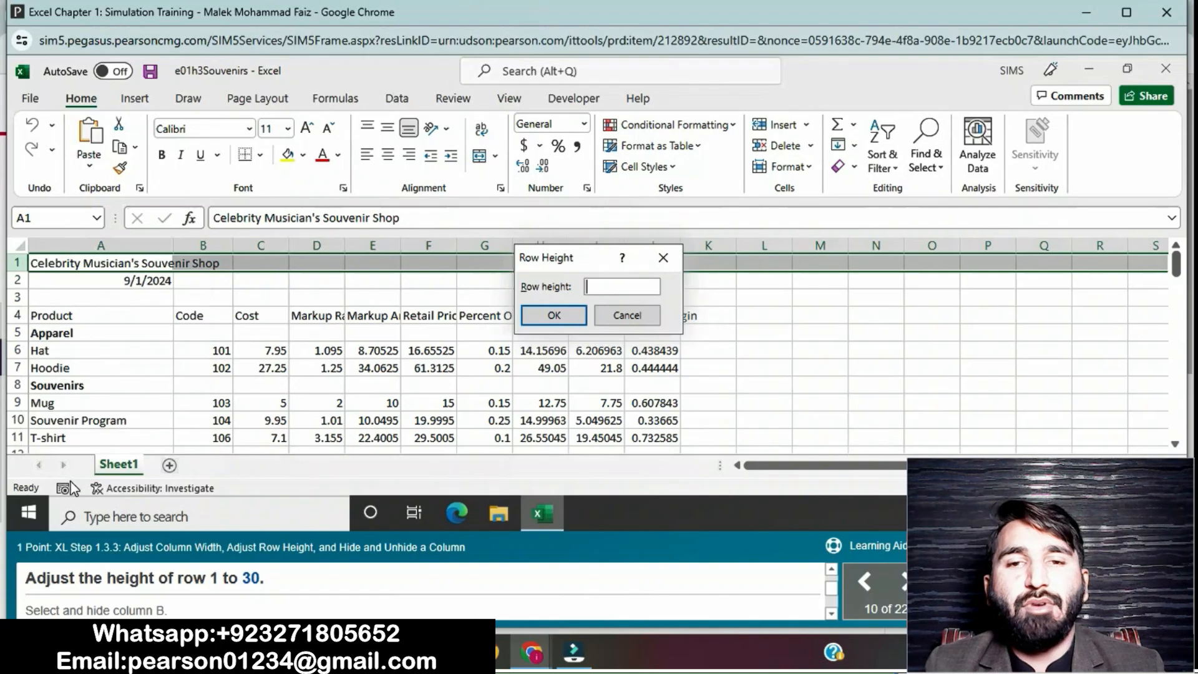
{"action": "type", "text": "30"}
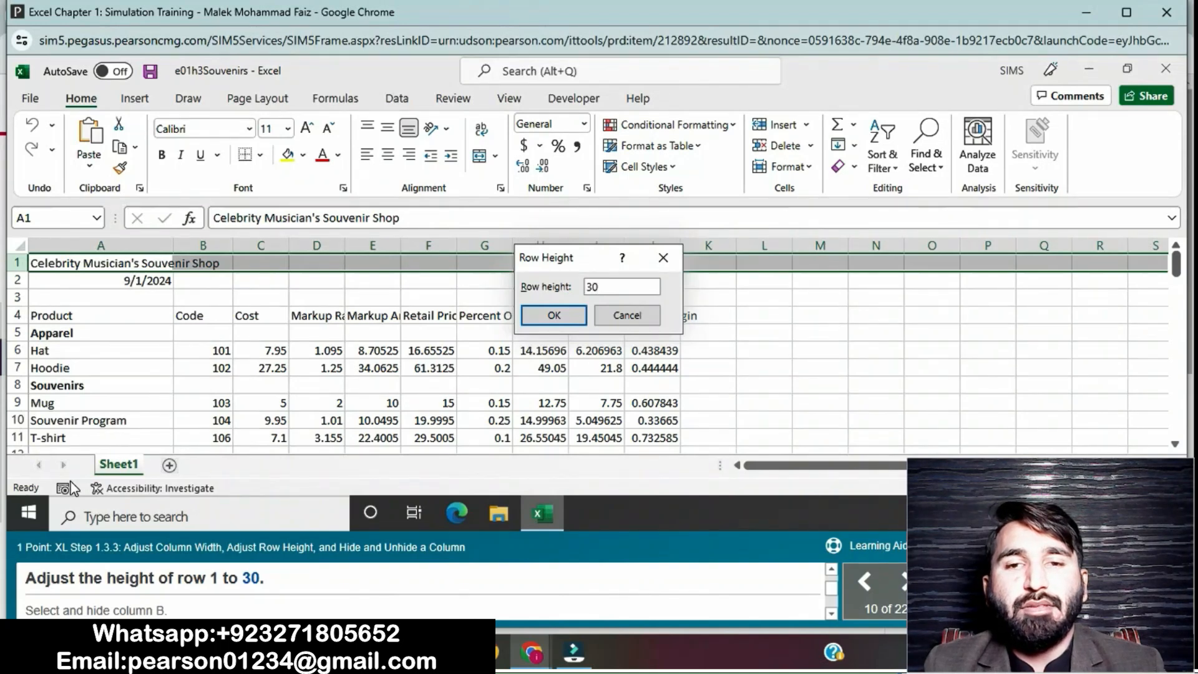
{"action": "left_click", "coordinate": [555, 314]}
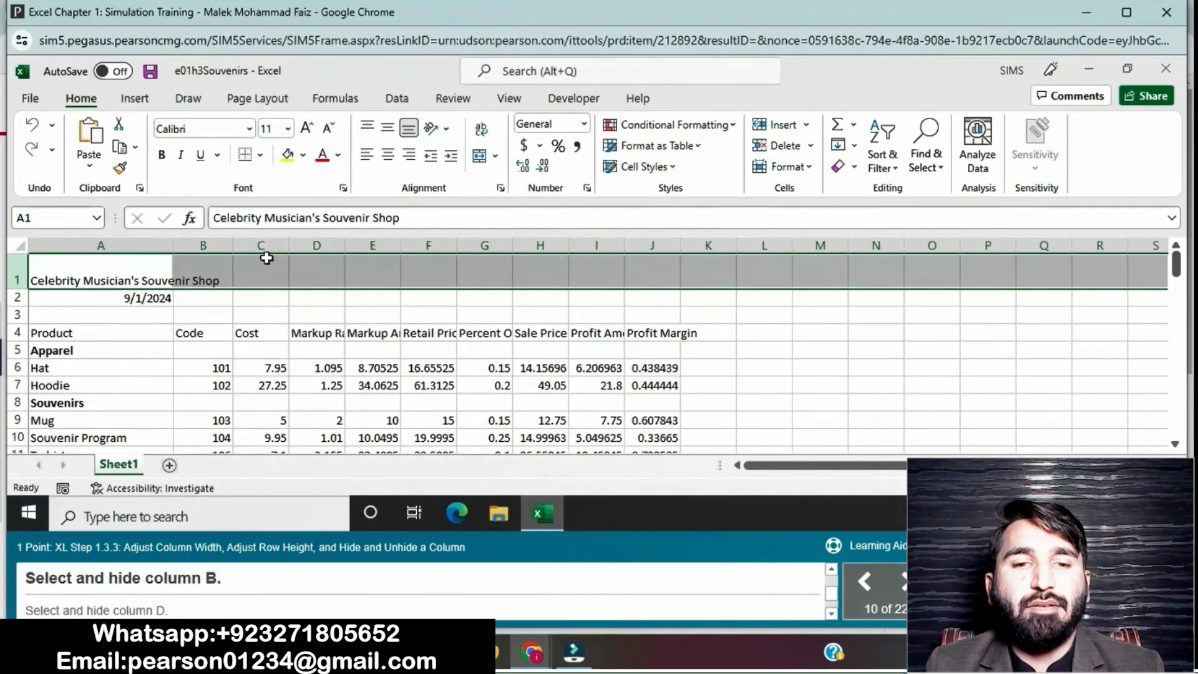
Hide column B with the product codes and column D with the markup rates
{"action": "left_click", "coordinate": [218, 250]}
{"action": "right_click", "coordinate": [212, 246]}
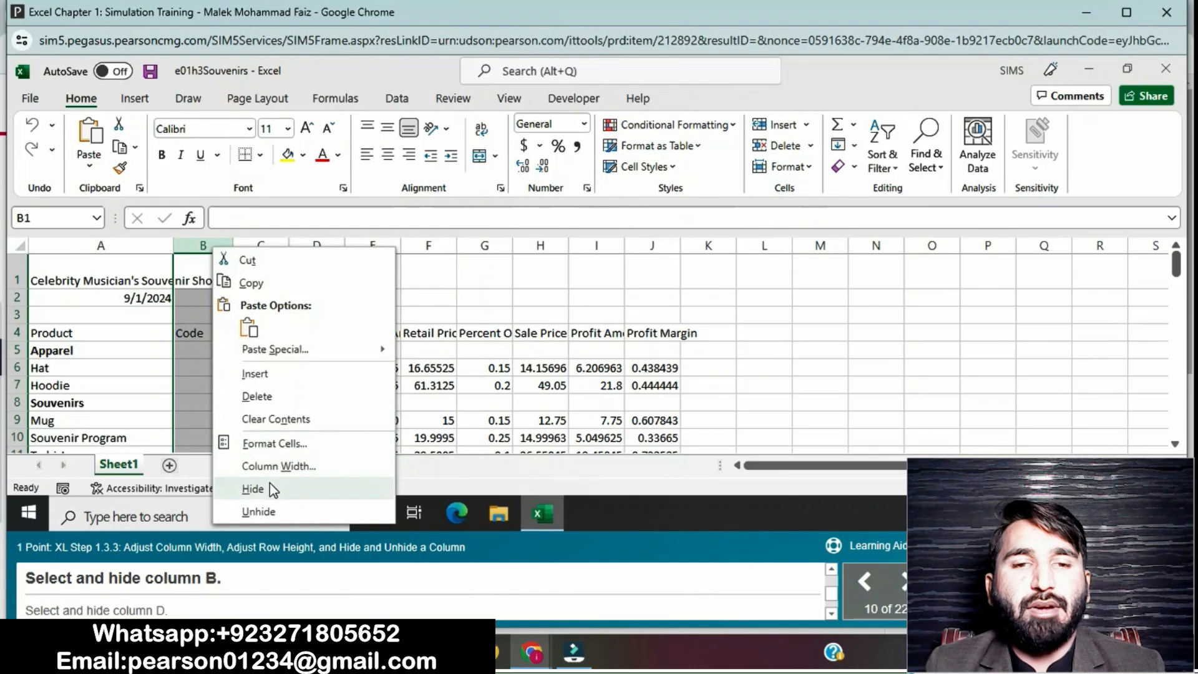
{"action": "left_click", "coordinate": [253, 490]}
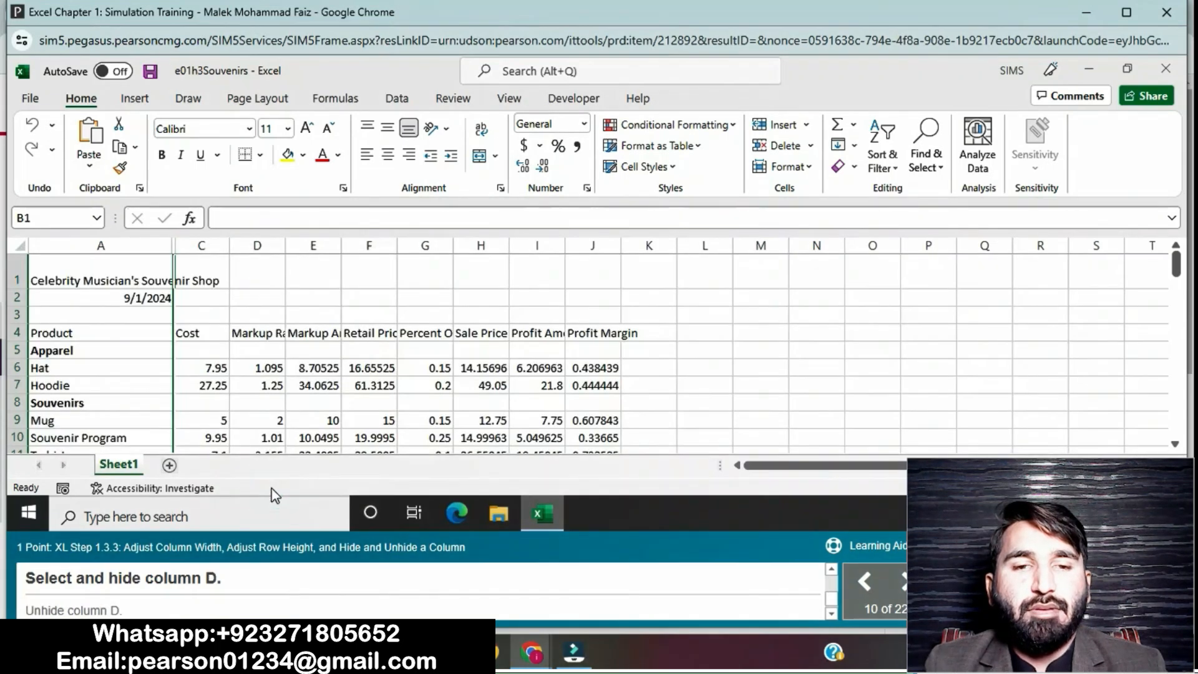
{"action": "left_click", "coordinate": [261, 243]}
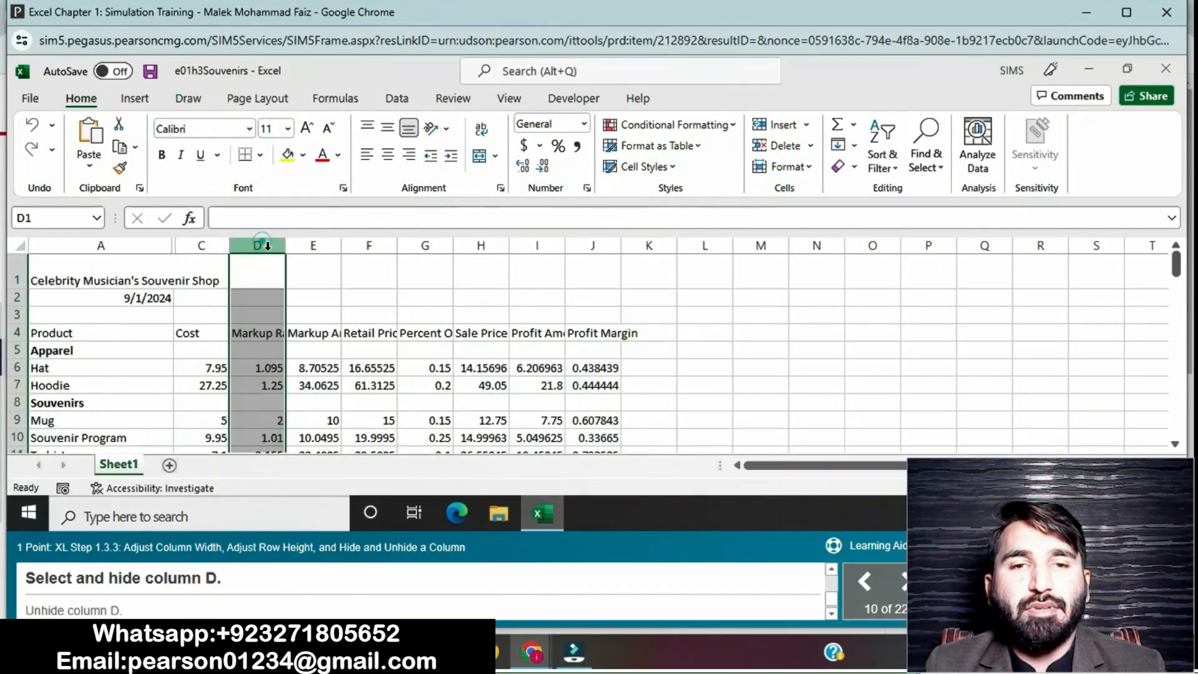
{"action": "right_click", "coordinate": [262, 242]}
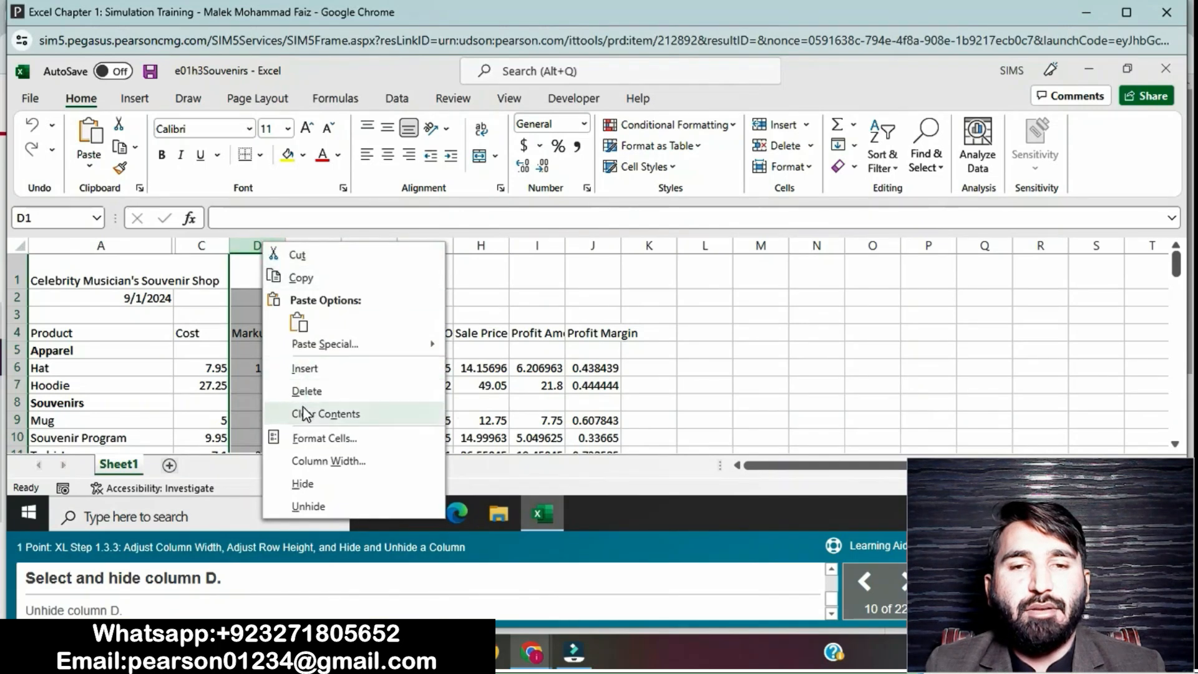
{"action": "left_click", "coordinate": [314, 484]}
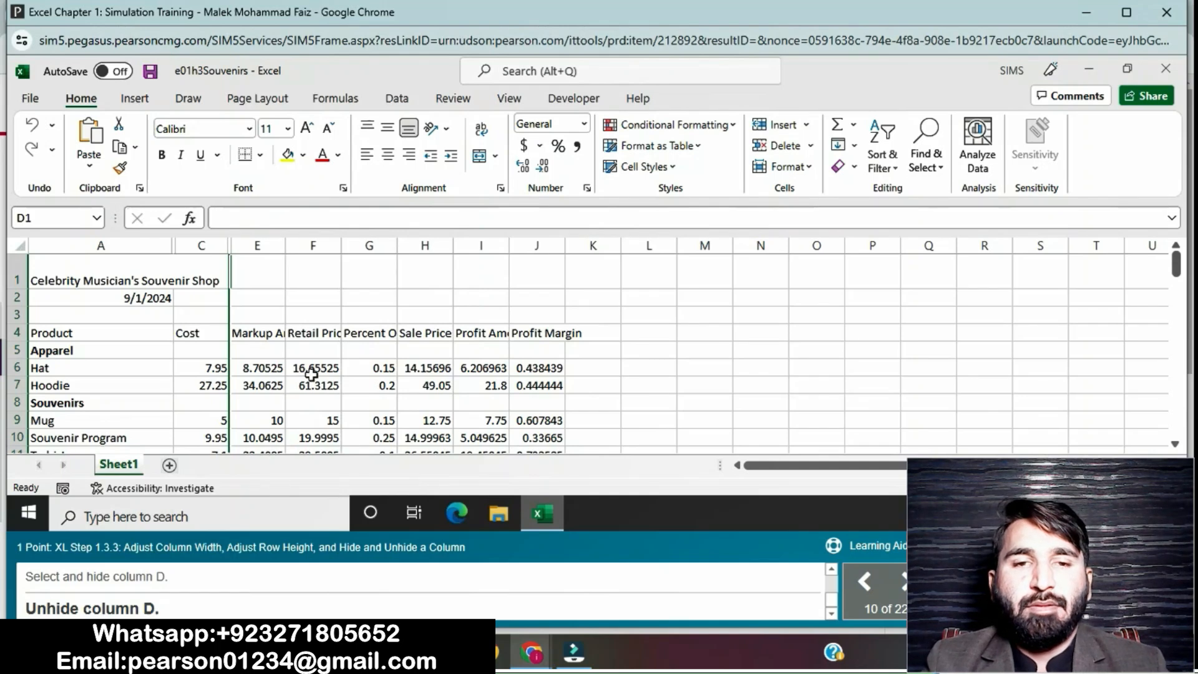
Unhide column D by selecting the columns on both sides of it, C through E
{"action": "left_click_drag", "start_coordinate": [190, 244], "coordinate": [272, 245]}
{"action": "right_click", "coordinate": [272, 245]}
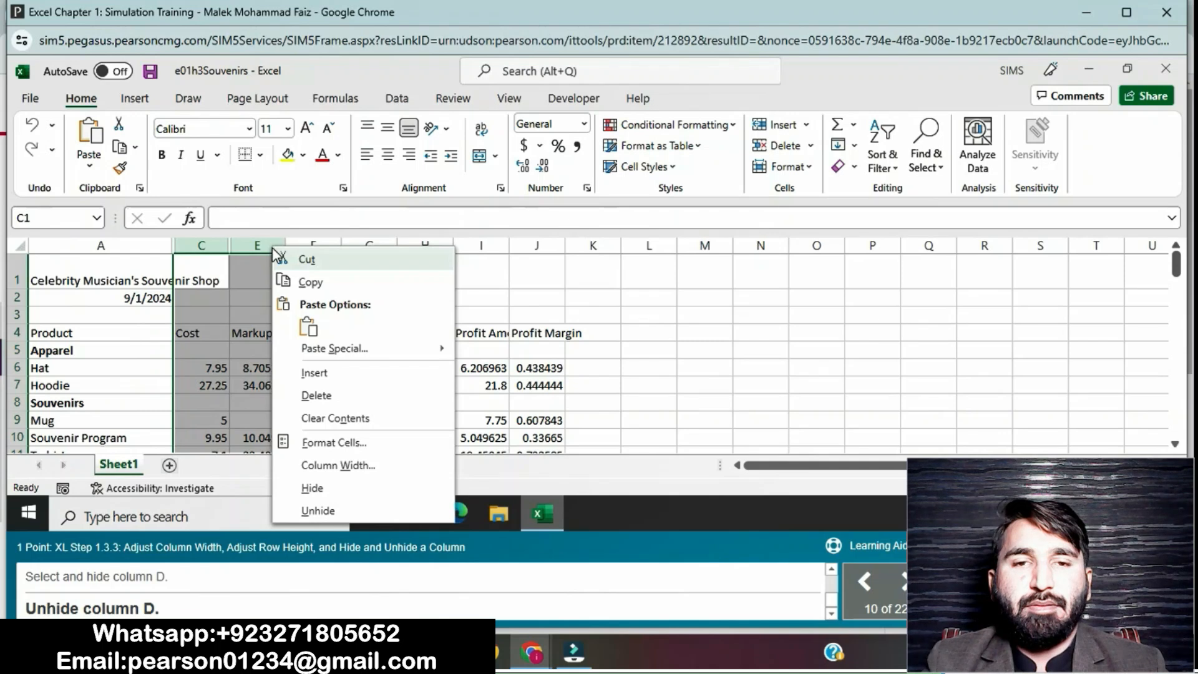
{"action": "left_click", "coordinate": [311, 506]}
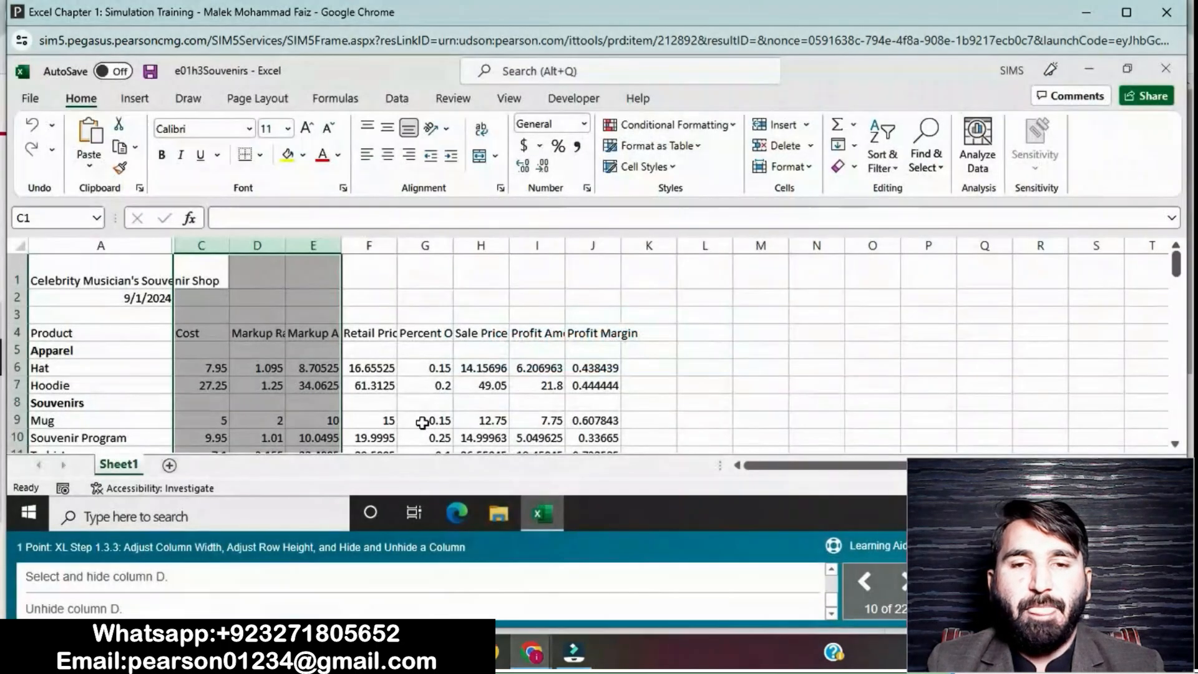
Insert a new row 8 above the Souvenirs heading
{"action": "left_click", "coordinate": [422, 422]}
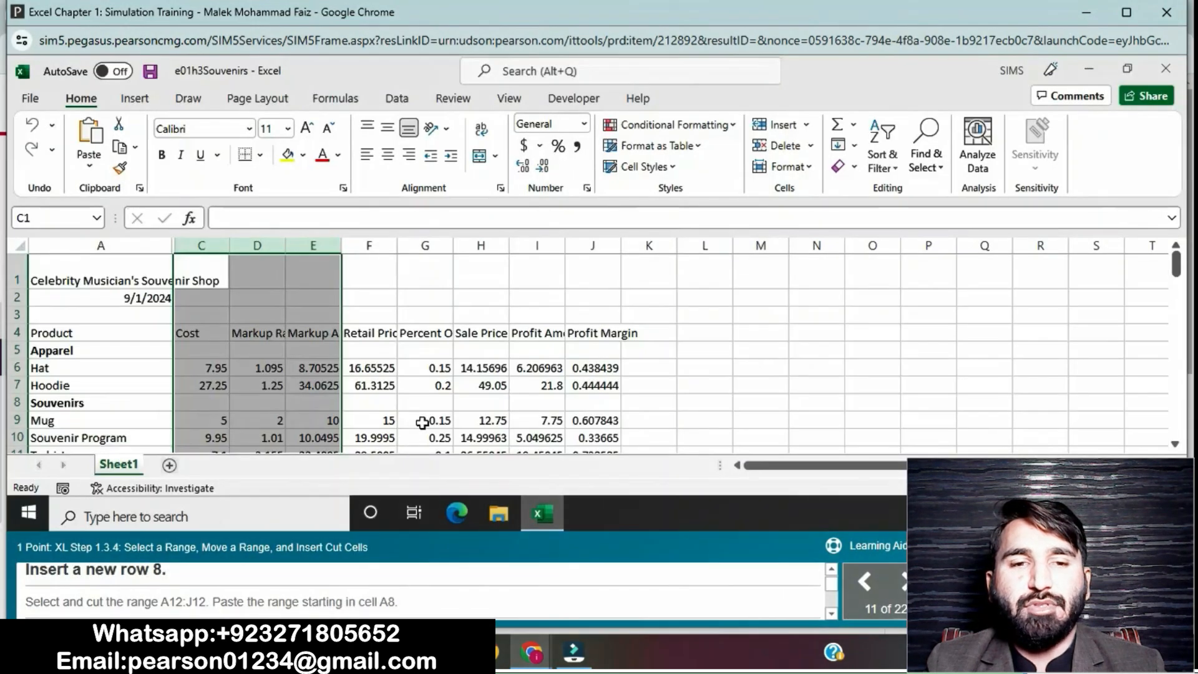
{"action": "left_click", "coordinate": [423, 421]}
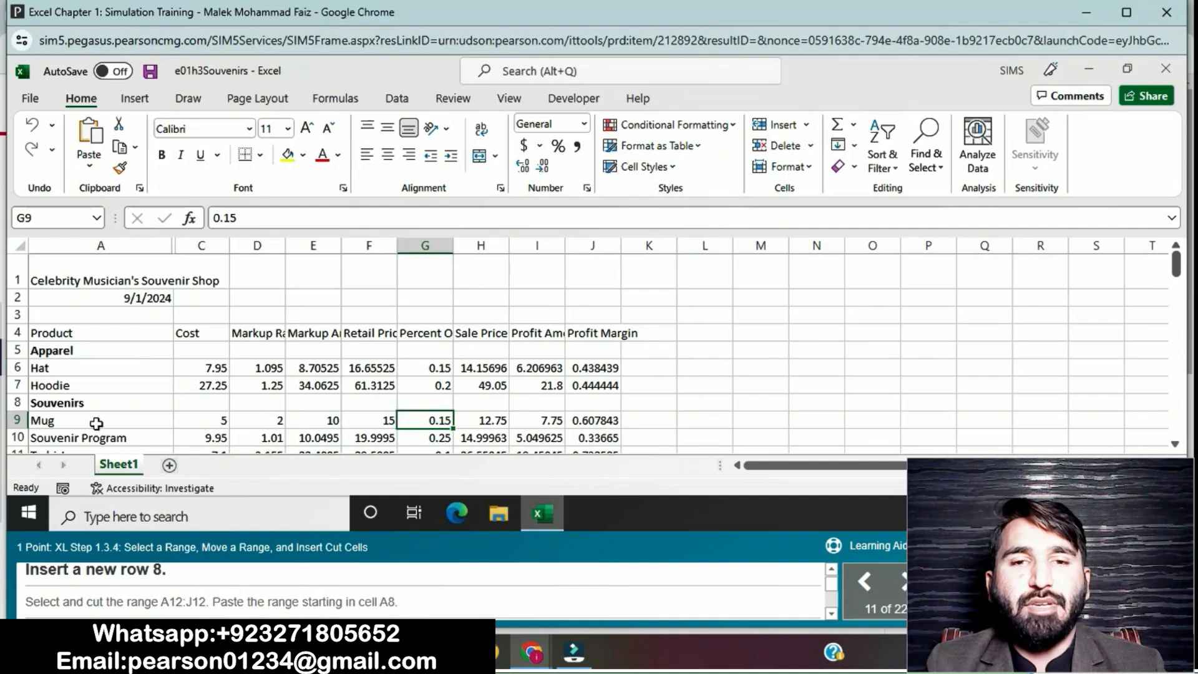
{"action": "left_click", "coordinate": [19, 404]}
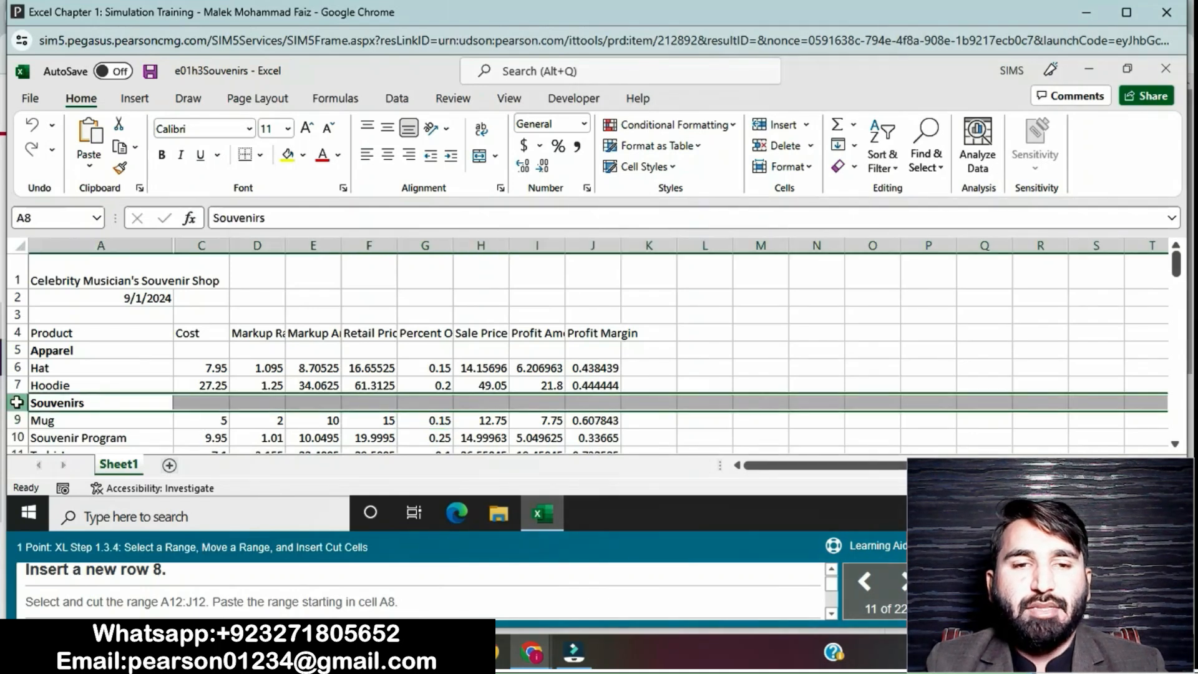
{"action": "right_click", "coordinate": [19, 404]}
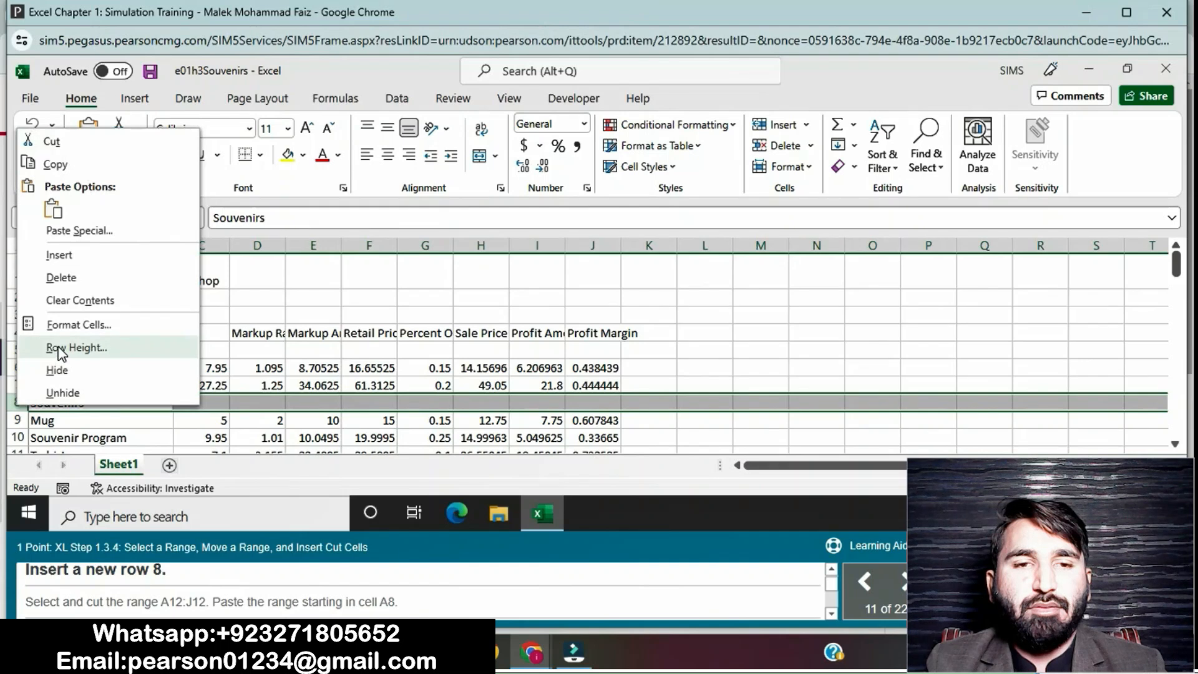
{"action": "left_click", "coordinate": [59, 255]}
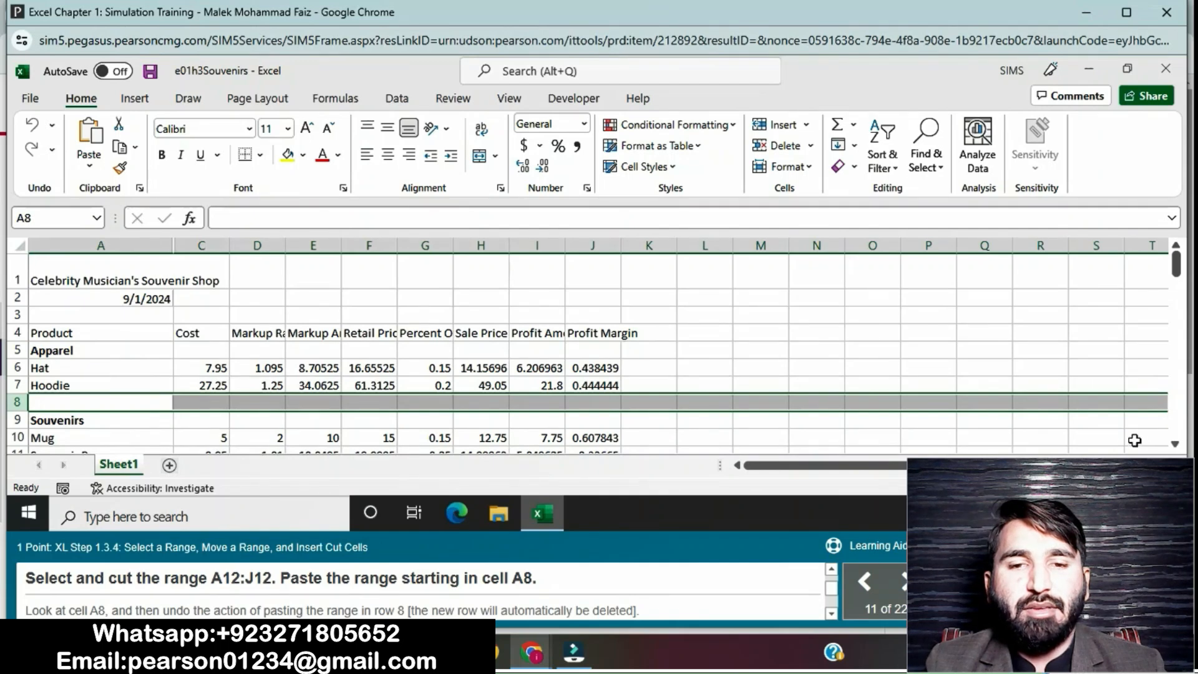
Cut the T-shirt range A12:J12 and paste it starting in cell A8
{"action": "double_click", "coordinate": [1175, 444]}
{"action": "left_click", "coordinate": [1176, 444]}
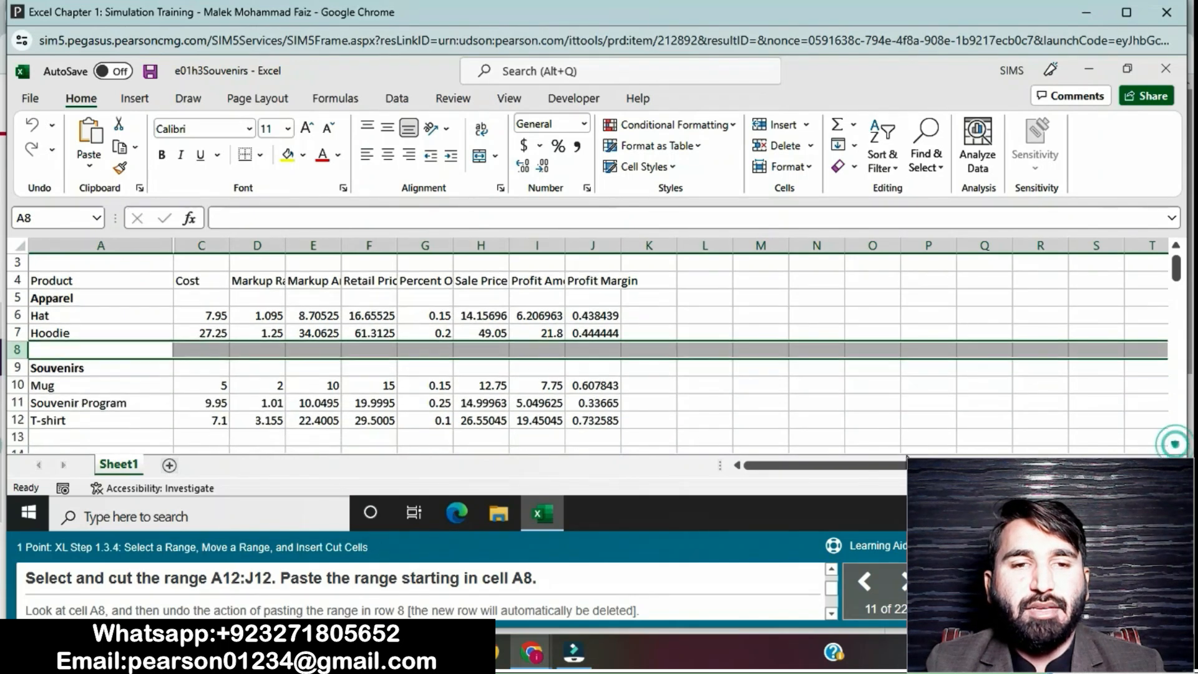
{"action": "left_click_drag", "start_coordinate": [91, 423], "coordinate": [592, 415]}
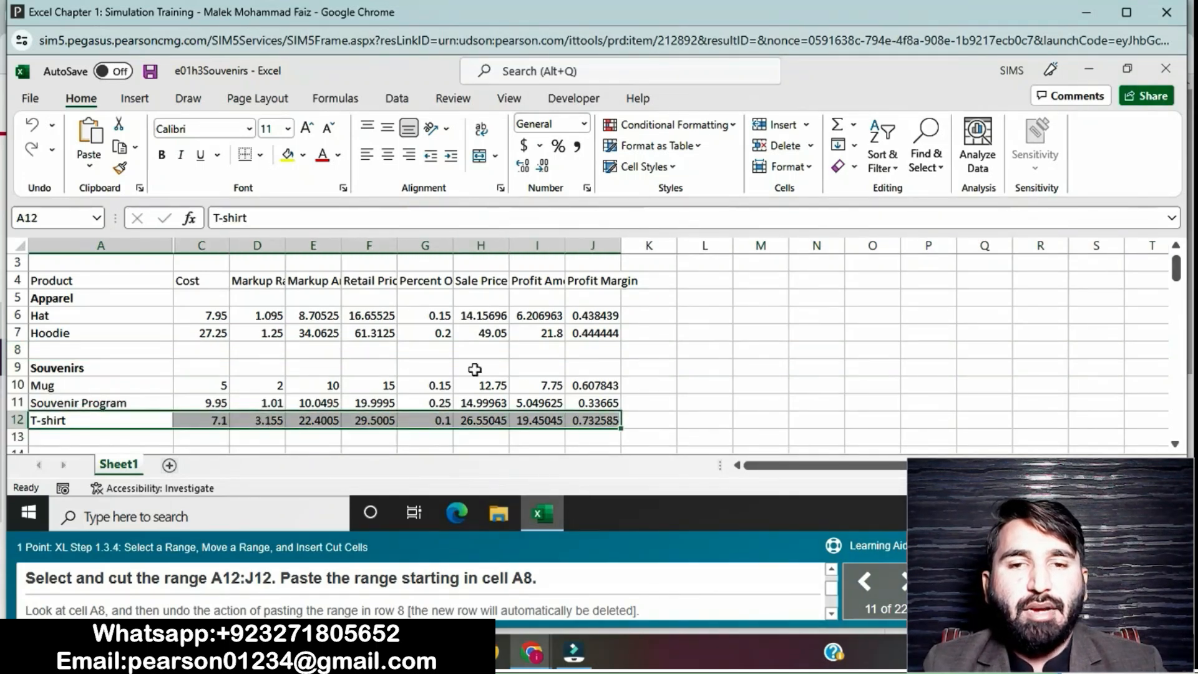
{"action": "left_click", "coordinate": [120, 123]}
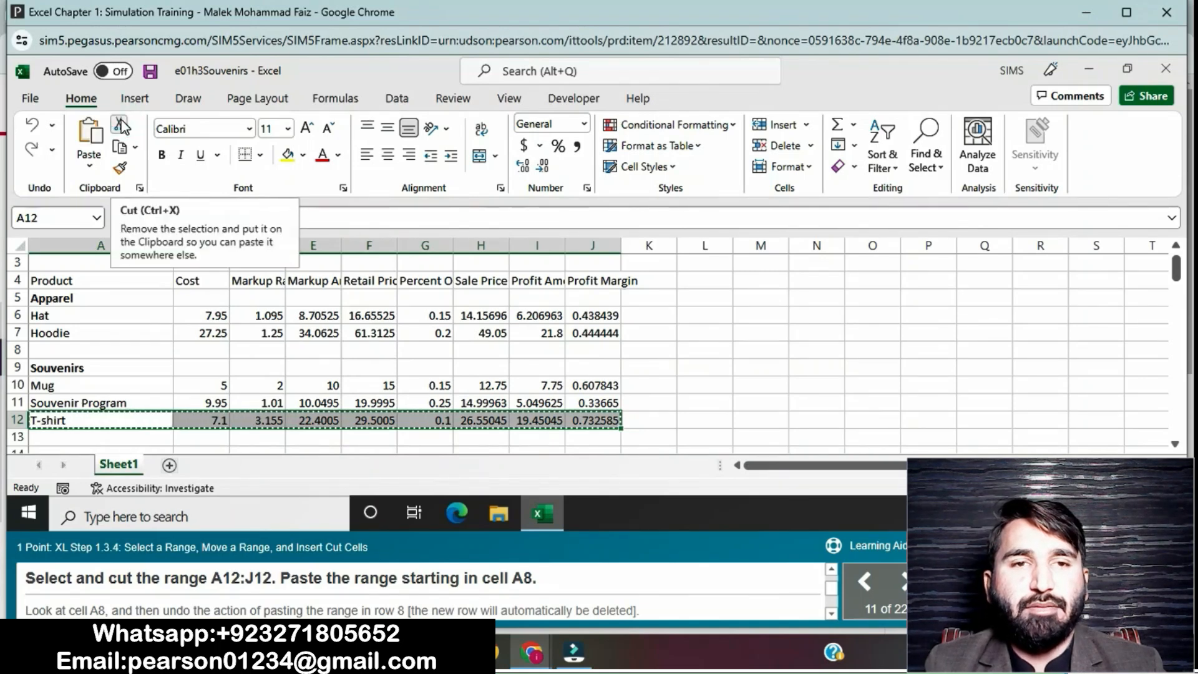
{"action": "left_click", "coordinate": [105, 349]}
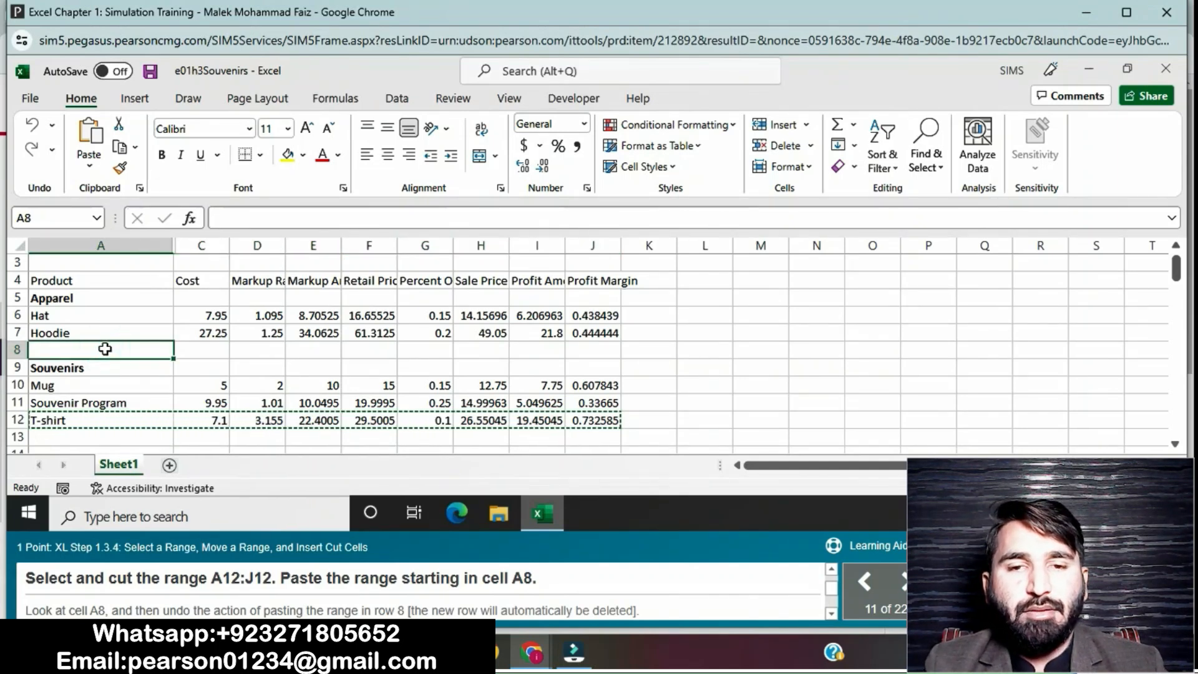
{"action": "key", "text": "ctrl+v"}
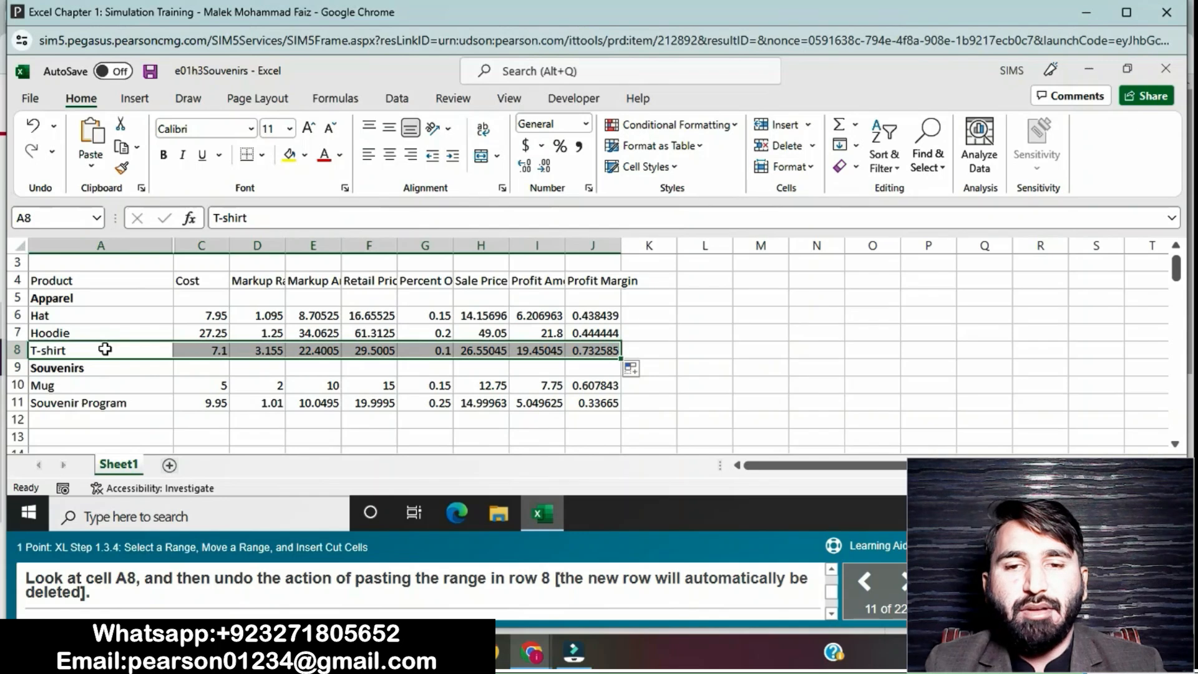
Check cell A8 and undo pasting the T-shirt range into row 8
{"action": "left_click", "coordinate": [105, 349]}
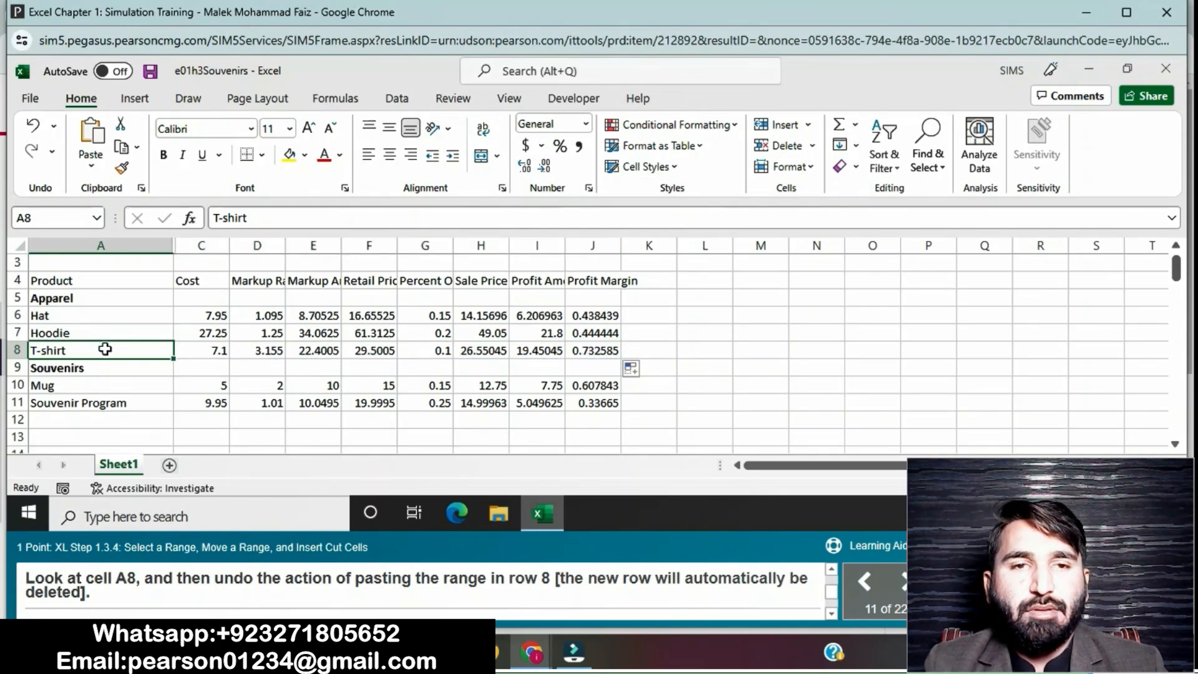
{"action": "right_click", "coordinate": [37, 156]}
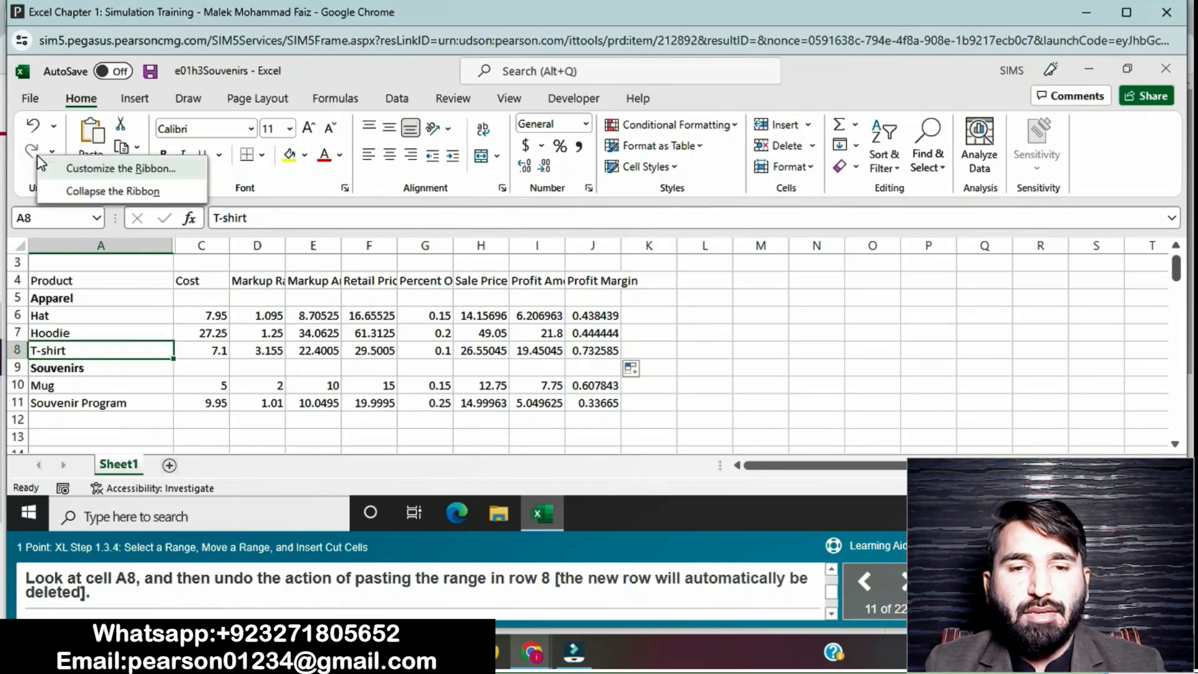
{"action": "left_click", "coordinate": [33, 158]}
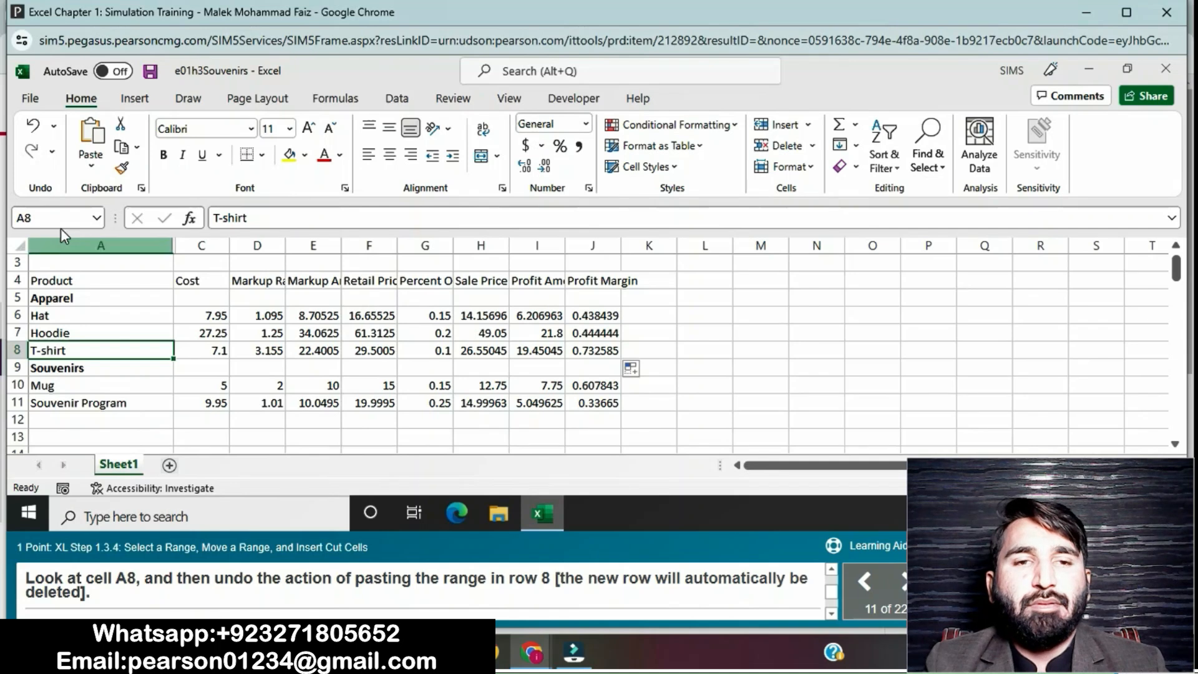
{"action": "left_click", "coordinate": [33, 125]}
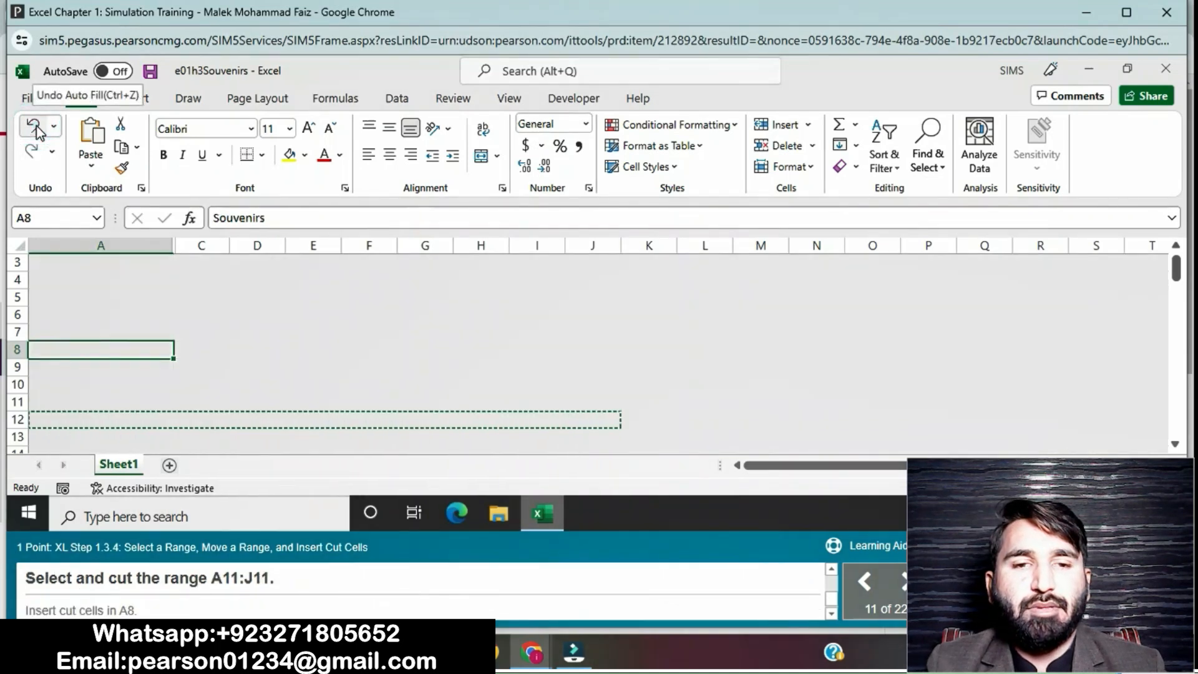
{"action": "left_click", "coordinate": [697, 420]}
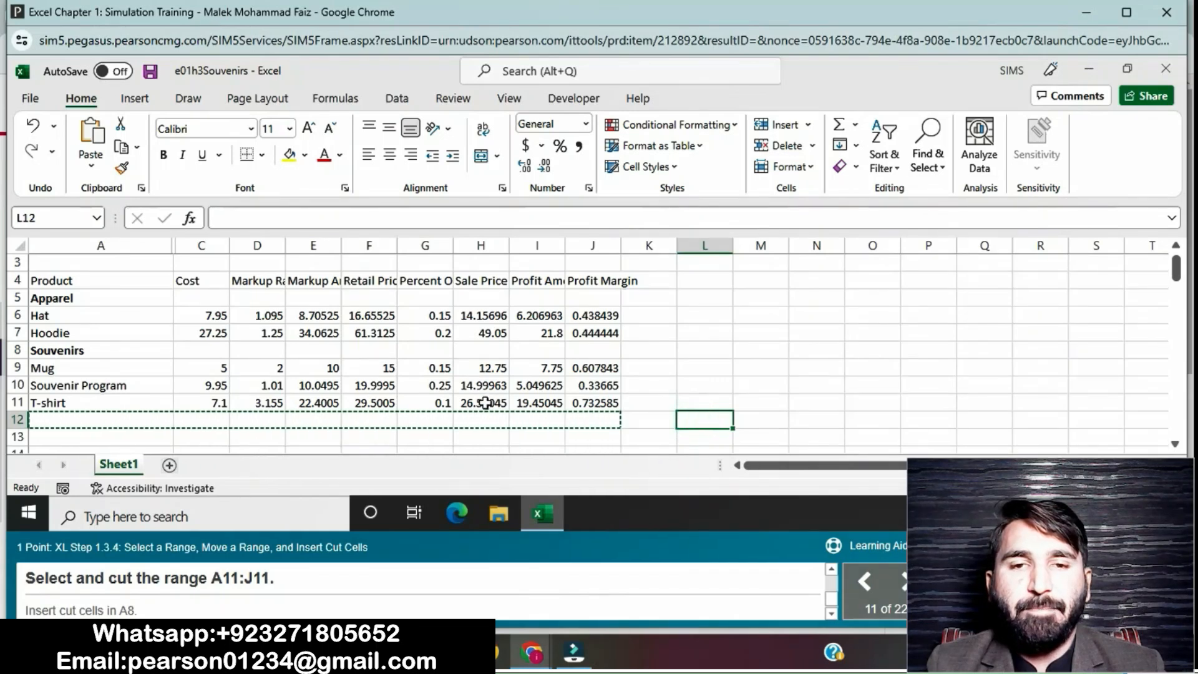
Cut the T-shirt range A11:J11 and insert the cut cells at A8, above the Souvenirs heading
{"action": "left_click_drag", "start_coordinate": [85, 403], "coordinate": [575, 406]}
{"action": "left_click", "coordinate": [122, 127]}
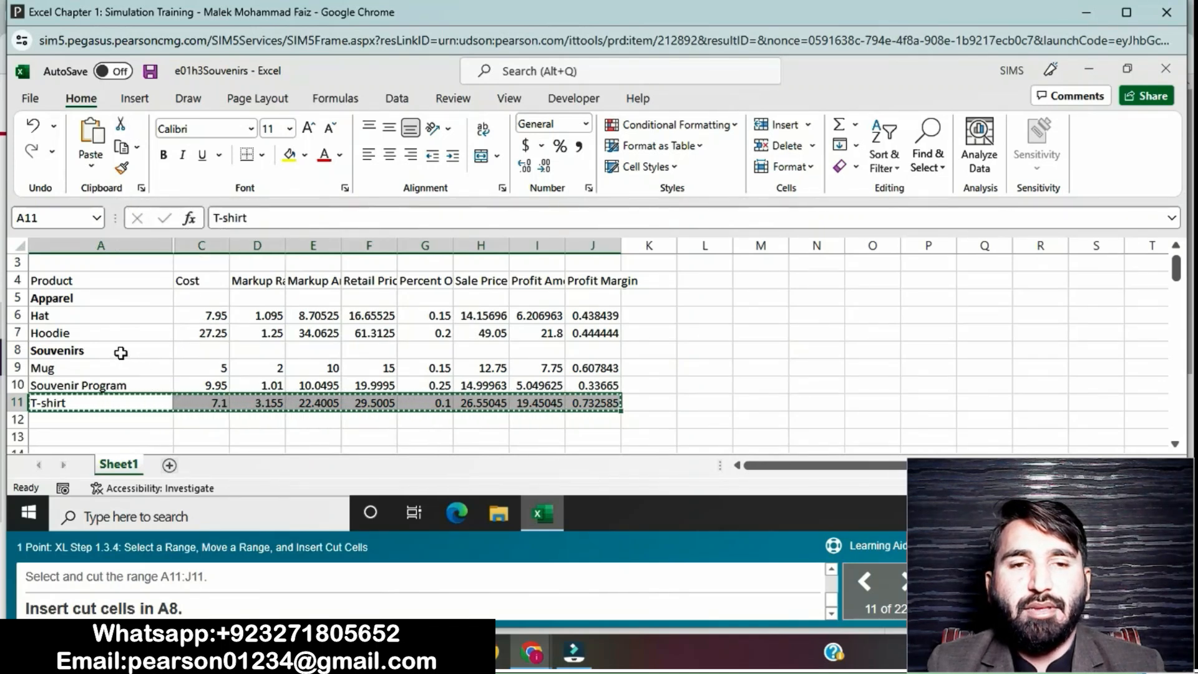
{"action": "left_click", "coordinate": [121, 352]}
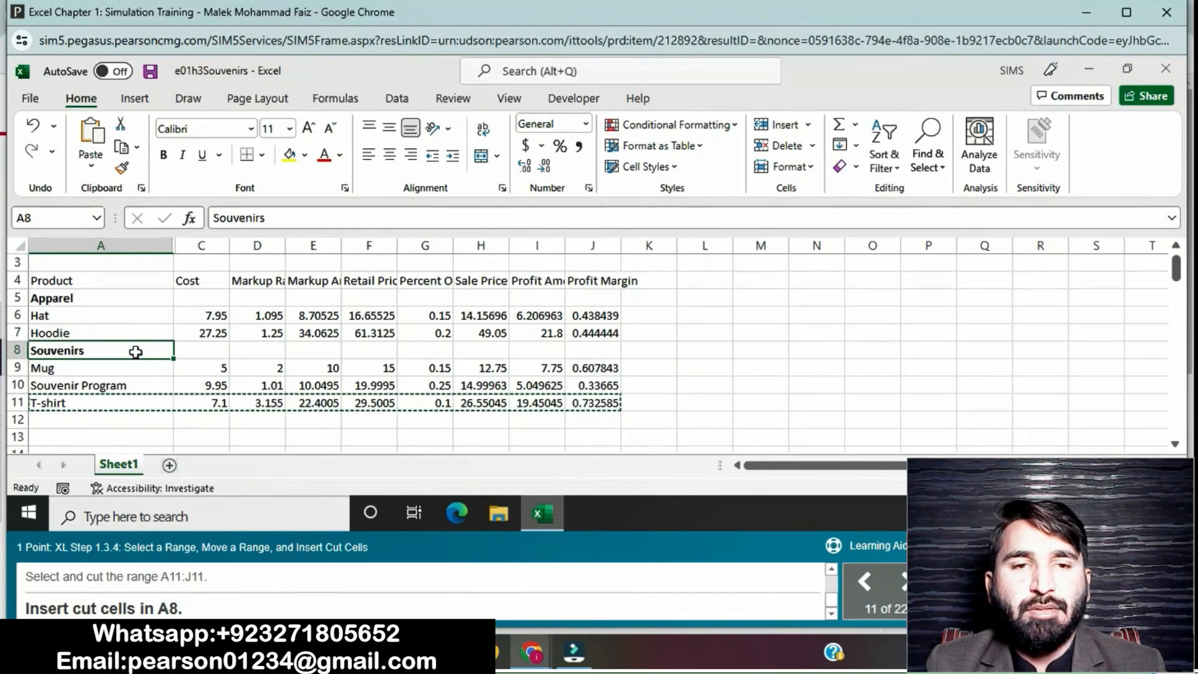
{"action": "right_click", "coordinate": [136, 352]}
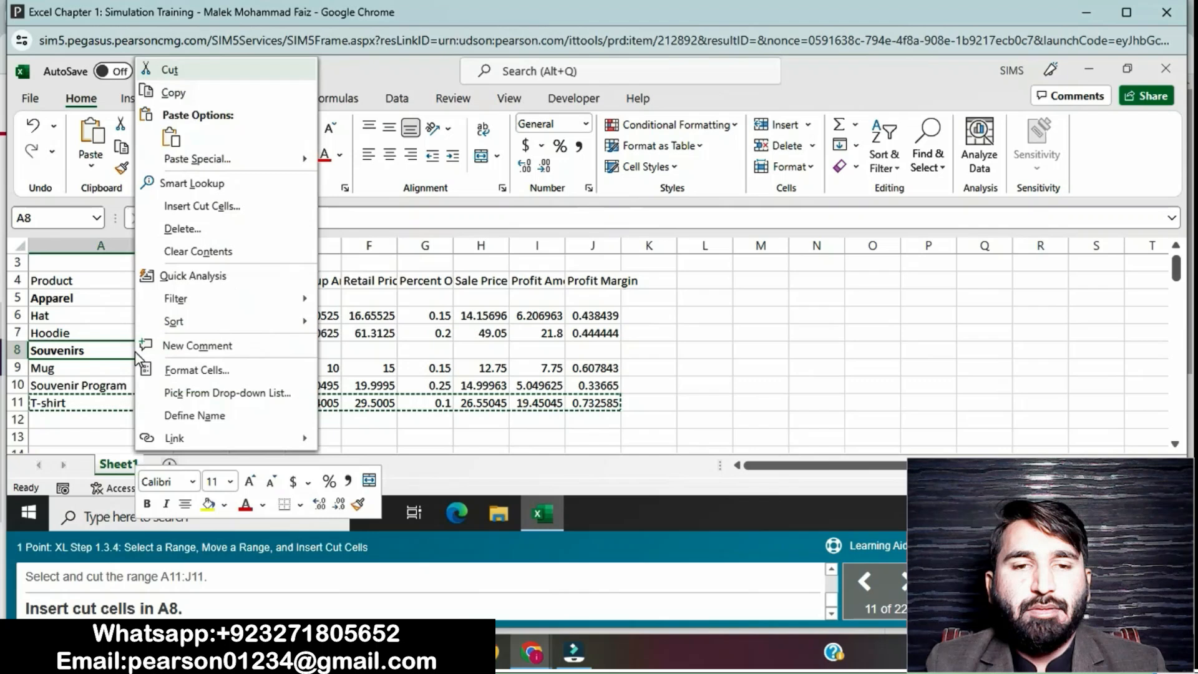
{"action": "left_click", "coordinate": [199, 206]}
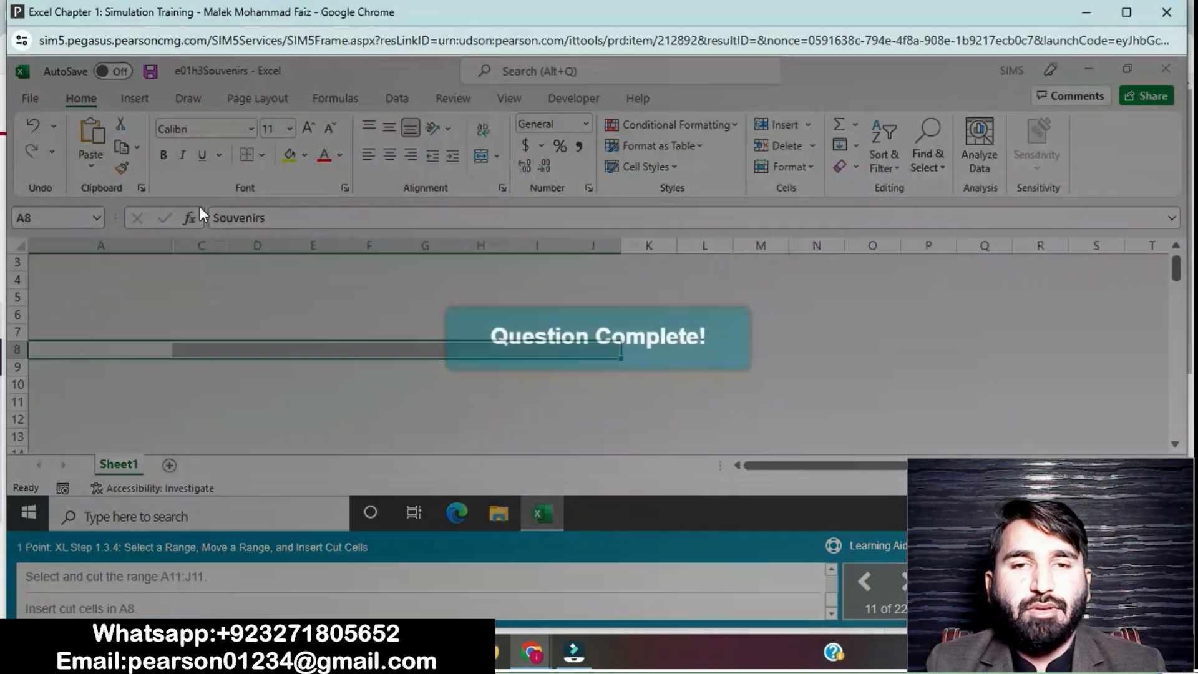